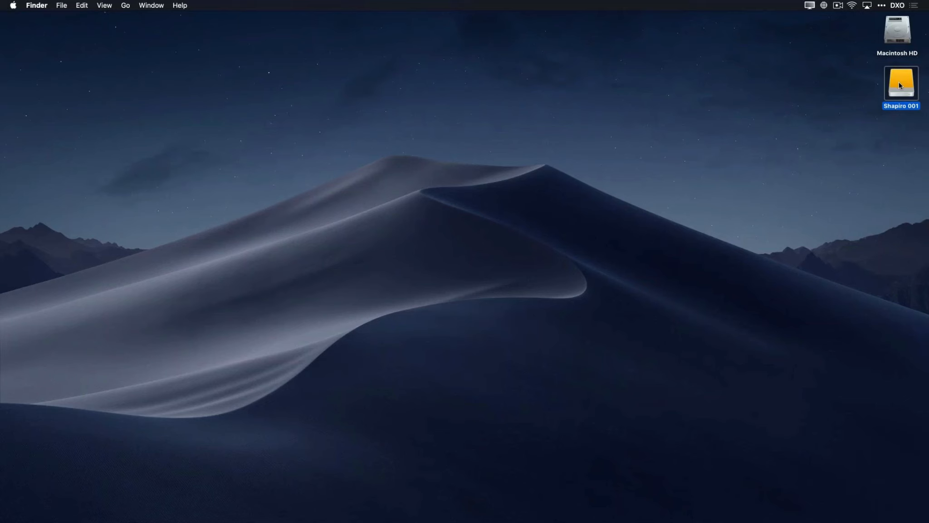
- Look inside the external drive's Fujifilm XT3 folder, collapse its Edits subfolder, and return to the drive's top level
{"action": "double_click", "coordinate": [900, 86]}
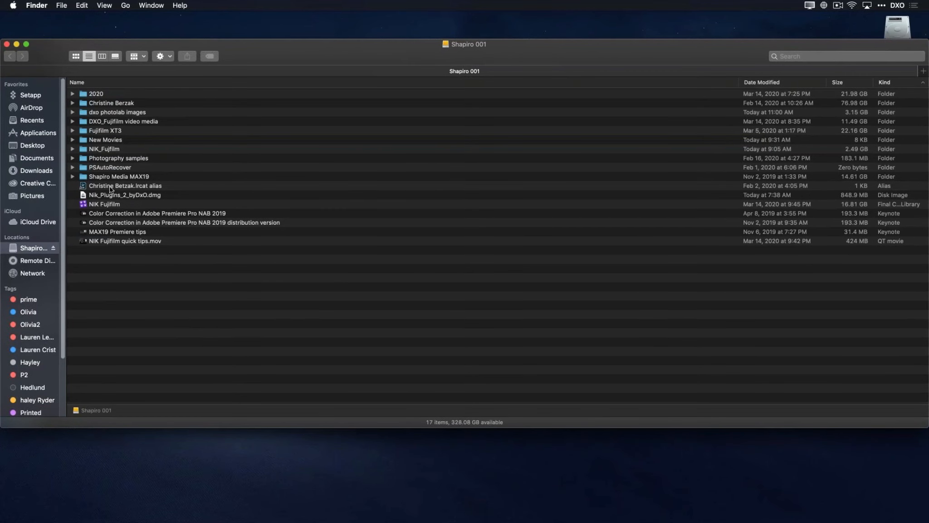
{"action": "double_click", "coordinate": [85, 132]}
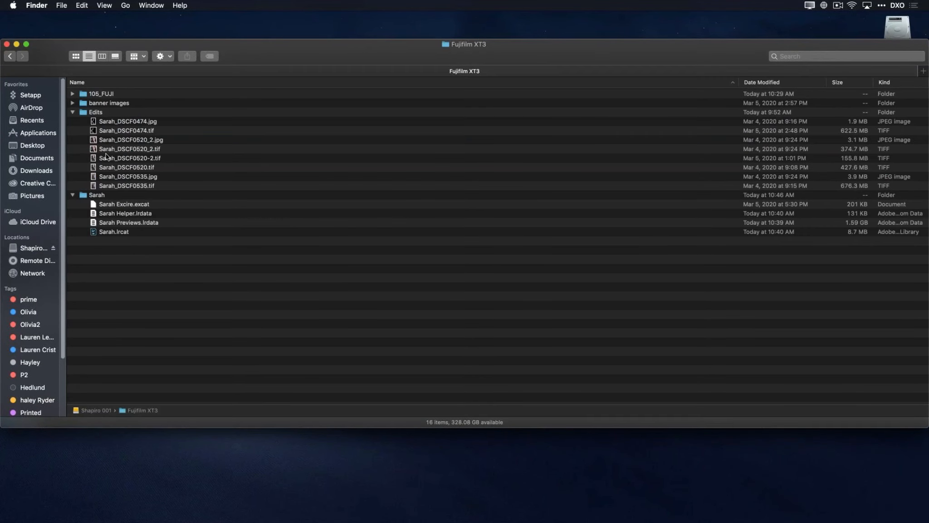
{"action": "left_click", "coordinate": [72, 111]}
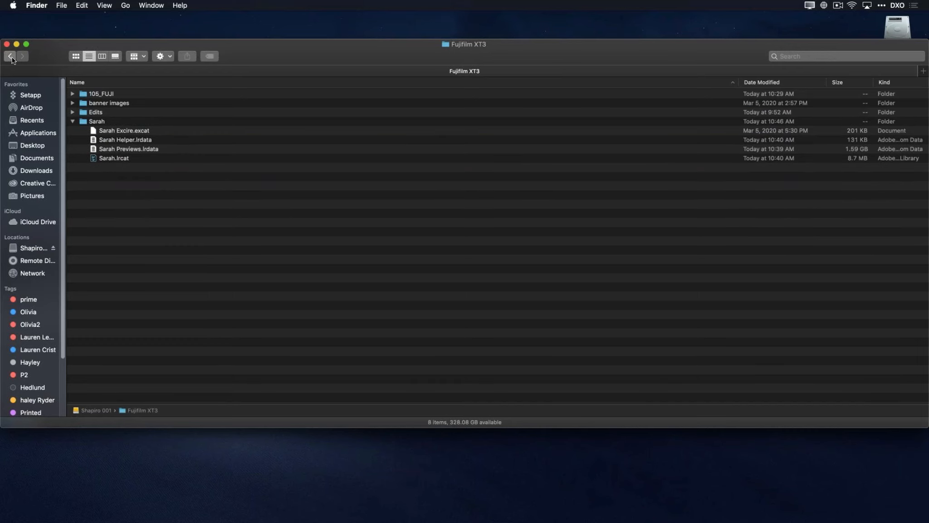
{"action": "left_click", "coordinate": [10, 56]}
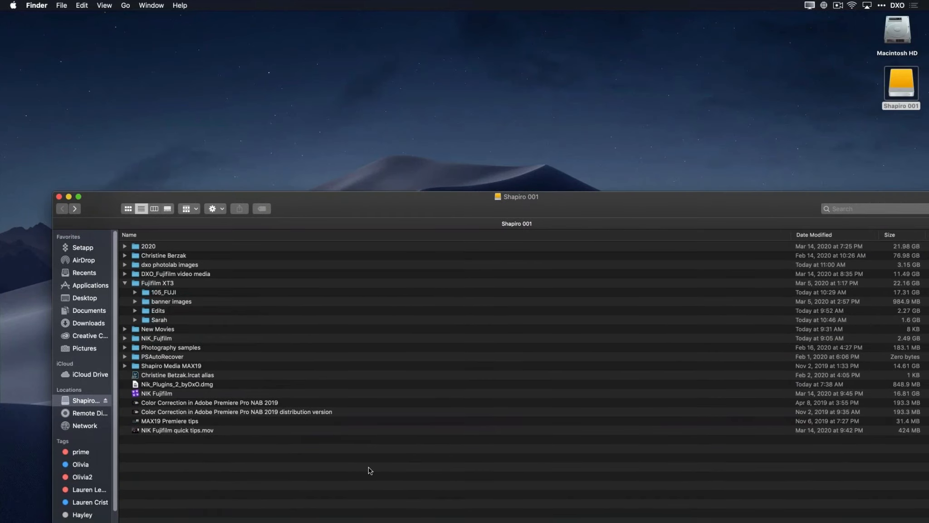
- Switch to Lightroom Classic and turn off the five-star rating filter for All Photographs
{"action": "key", "text": "super+Tab"}
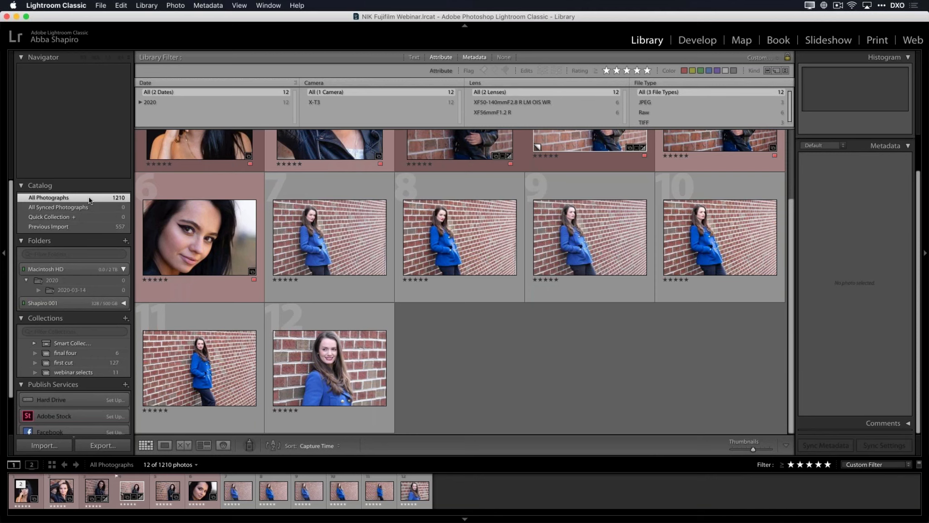
{"action": "left_click", "coordinate": [791, 465]}
{"action": "left_click", "coordinate": [791, 464]}
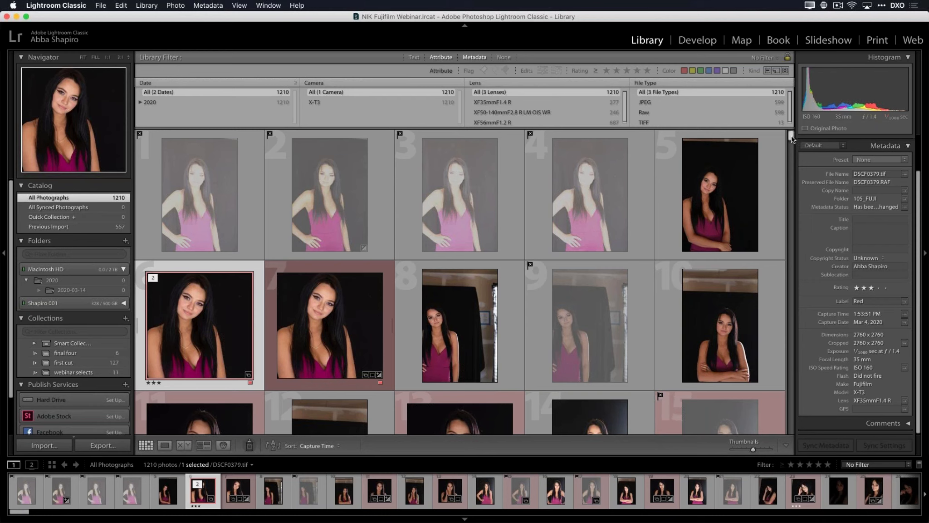
- Browse the full photo grid to the garage shots and view DSCF0505.JPG in Loupe view
{"action": "left_click_drag", "start_coordinate": [793, 143], "coordinate": [791, 150]}
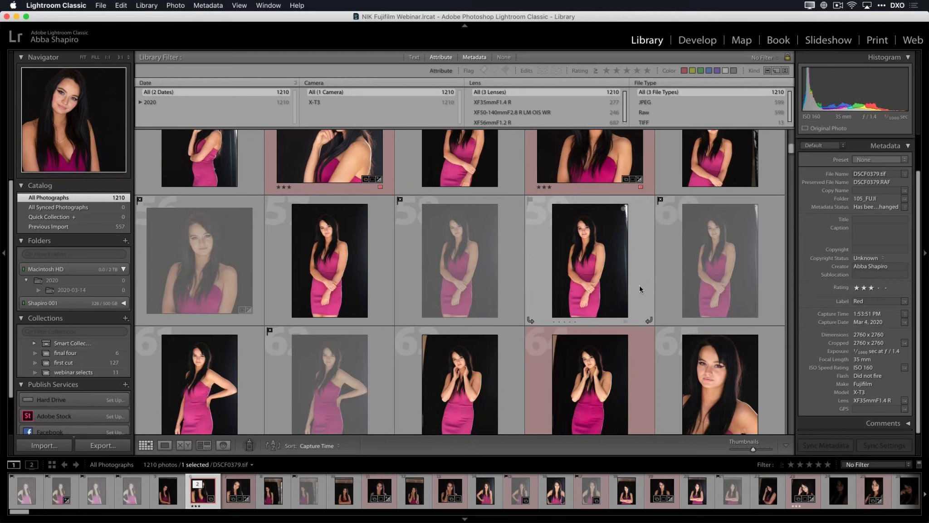
{"action": "scroll", "coordinate": [638, 297], "scroll_direction": "up", "scroll_amount": 10}
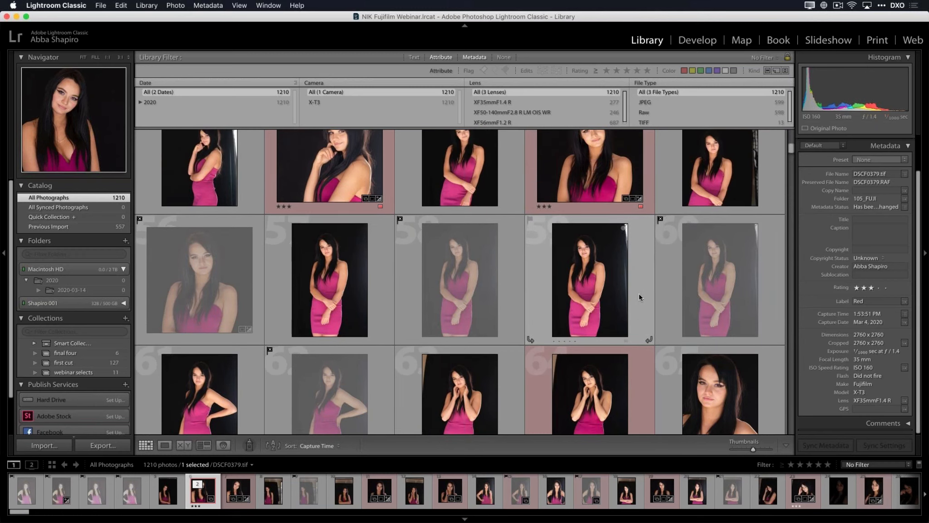
{"action": "scroll", "coordinate": [639, 298], "scroll_direction": "down", "scroll_amount": 10}
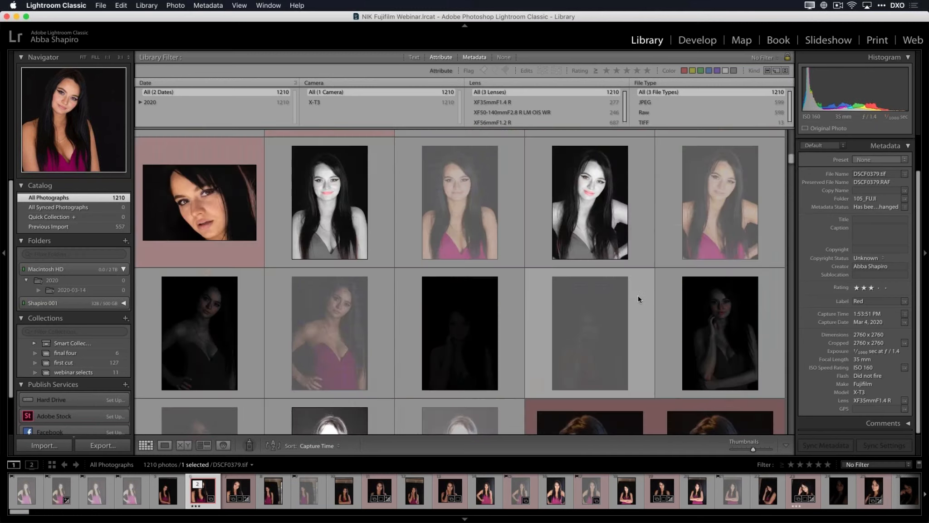
{"action": "scroll", "coordinate": [639, 298], "scroll_direction": "down", "scroll_amount": 10}
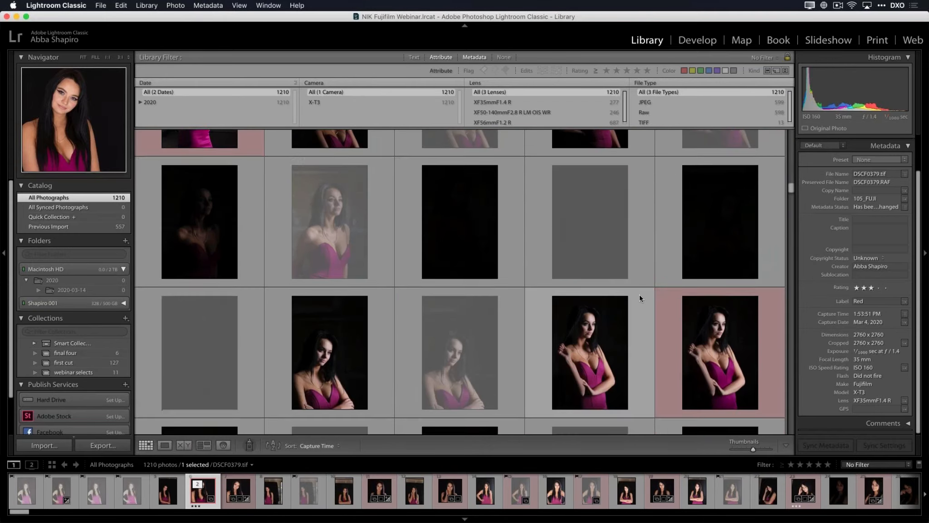
{"action": "scroll", "coordinate": [638, 294], "scroll_direction": "up", "scroll_amount": 8}
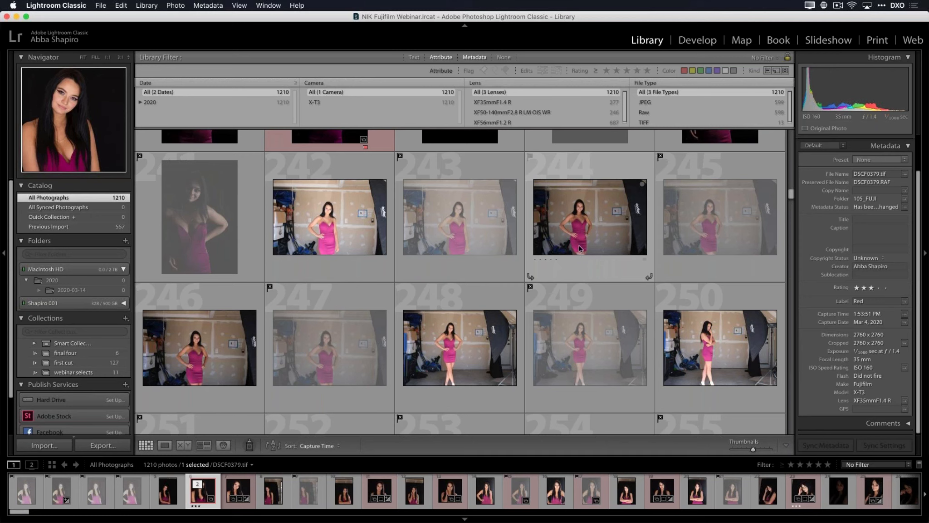
{"action": "double_click", "coordinate": [581, 219]}
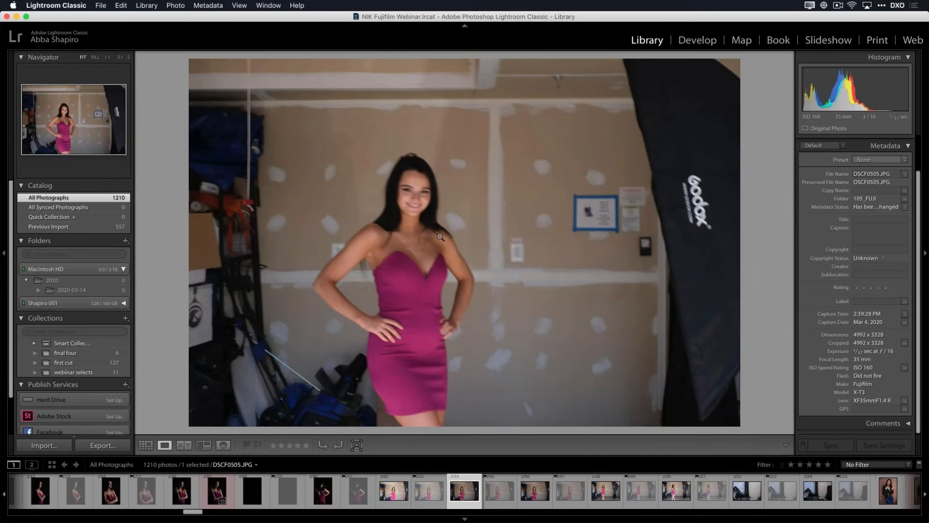
- View the garage shot DSCF0508.JPG and the dark portrait DSCF0503.JPG enlarged, and return to the grid
{"action": "left_click", "coordinate": [540, 489]}
{"action": "left_click", "coordinate": [675, 491]}
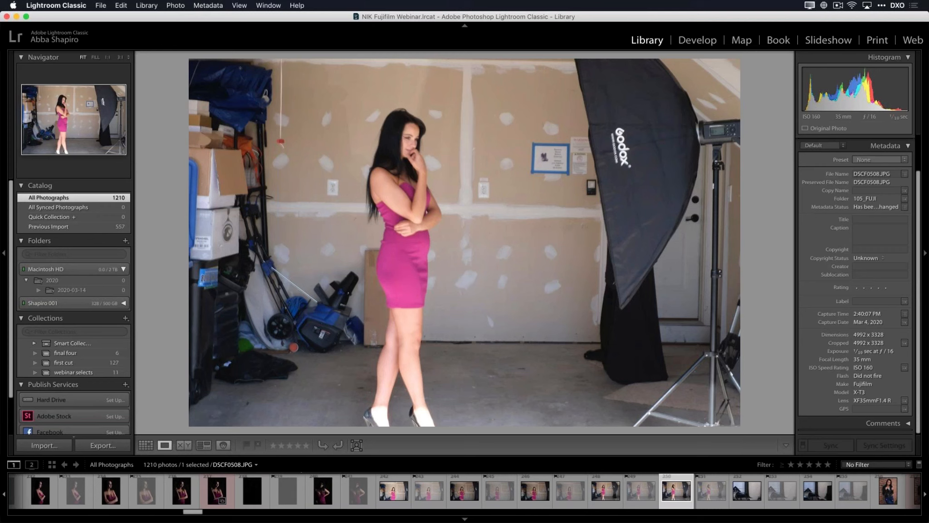
{"action": "left_click", "coordinate": [324, 491]}
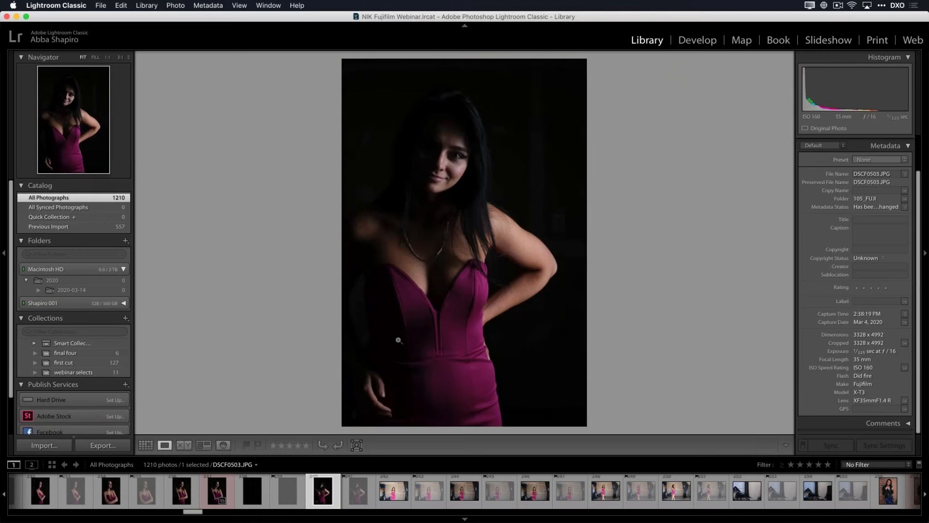
{"action": "key", "text": "g"}
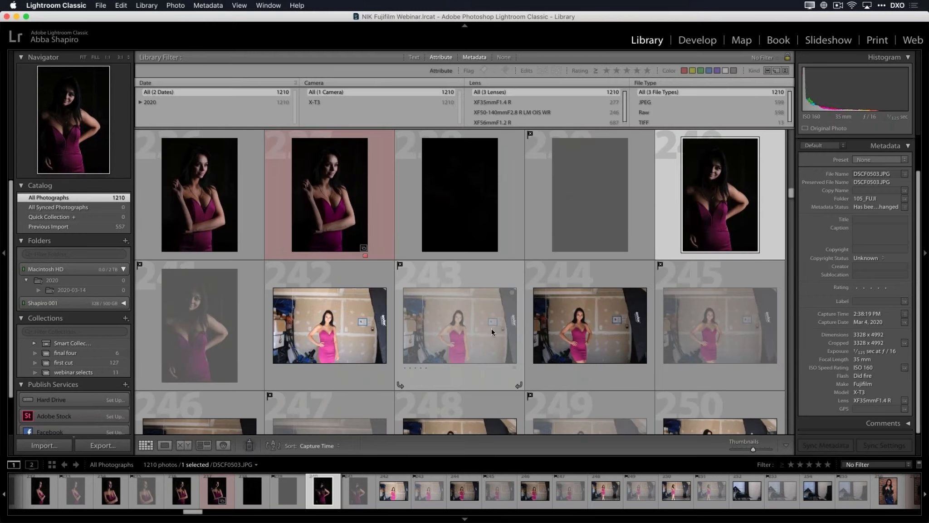
- Look through the studio, couch and mug photos in the grid, ending at the leather jacket portraits against the brick wall
{"action": "scroll", "coordinate": [481, 318], "scroll_direction": "up", "scroll_amount": 5}
{"action": "scroll", "coordinate": [496, 316], "scroll_direction": "down", "scroll_amount": 20}
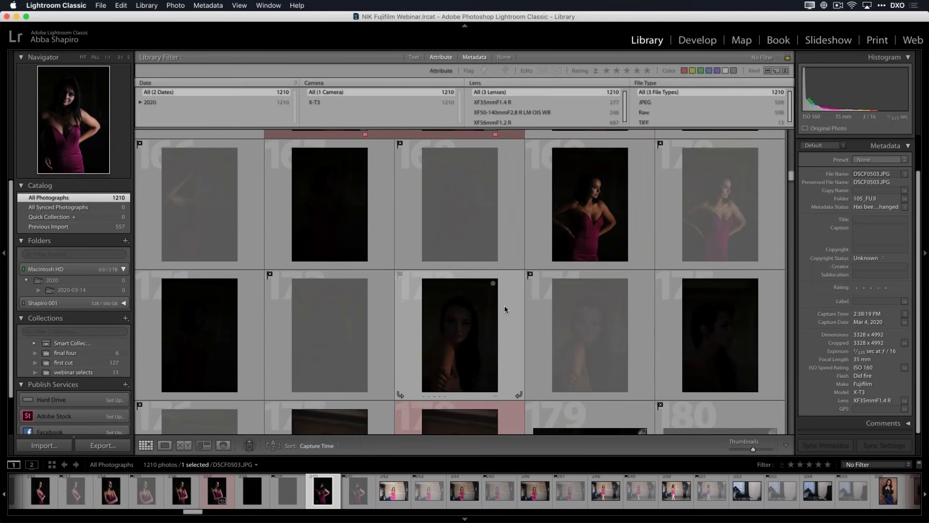
{"action": "scroll", "coordinate": [510, 309], "scroll_direction": "up", "scroll_amount": 15}
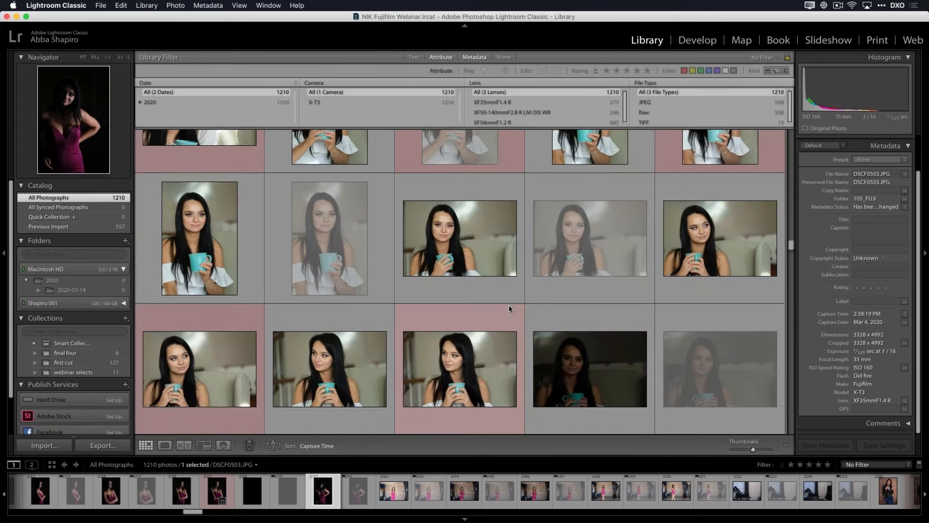
{"action": "scroll", "coordinate": [510, 309], "scroll_direction": "up", "scroll_amount": 15}
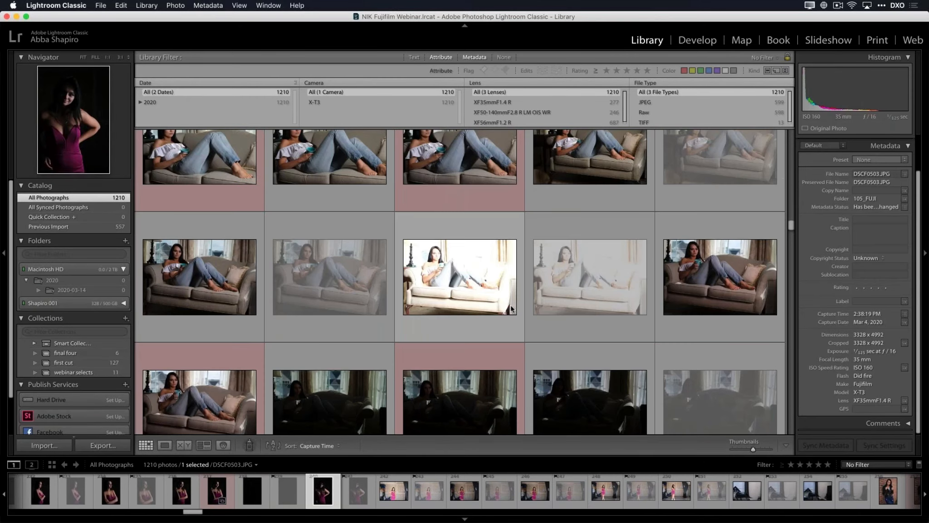
{"action": "scroll", "coordinate": [512, 307], "scroll_direction": "up", "scroll_amount": 5}
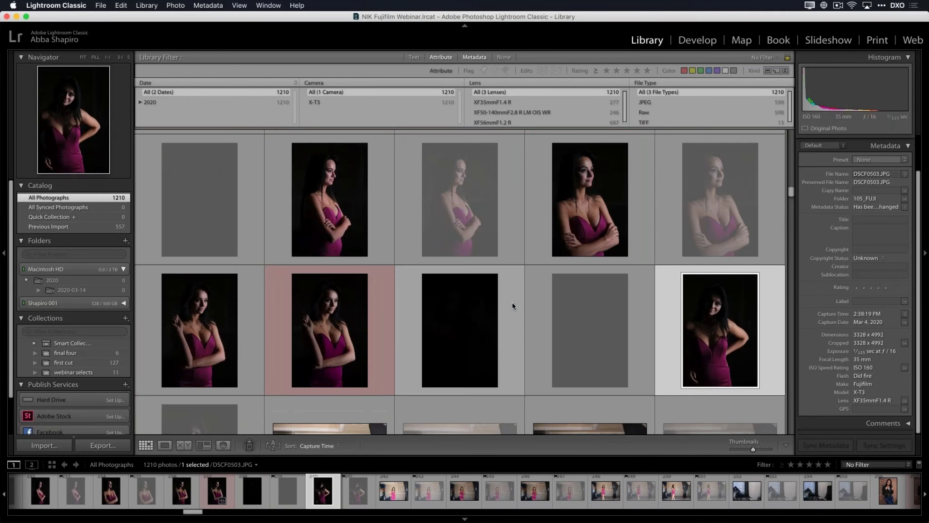
{"action": "scroll", "coordinate": [513, 306], "scroll_direction": "down", "scroll_amount": 4}
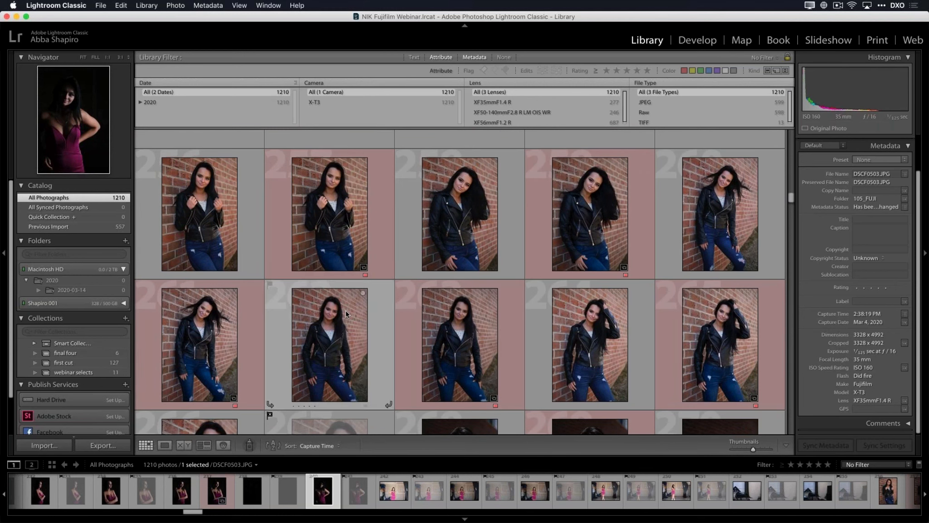
{"action": "scroll", "coordinate": [346, 313], "scroll_direction": "down", "scroll_amount": 1}
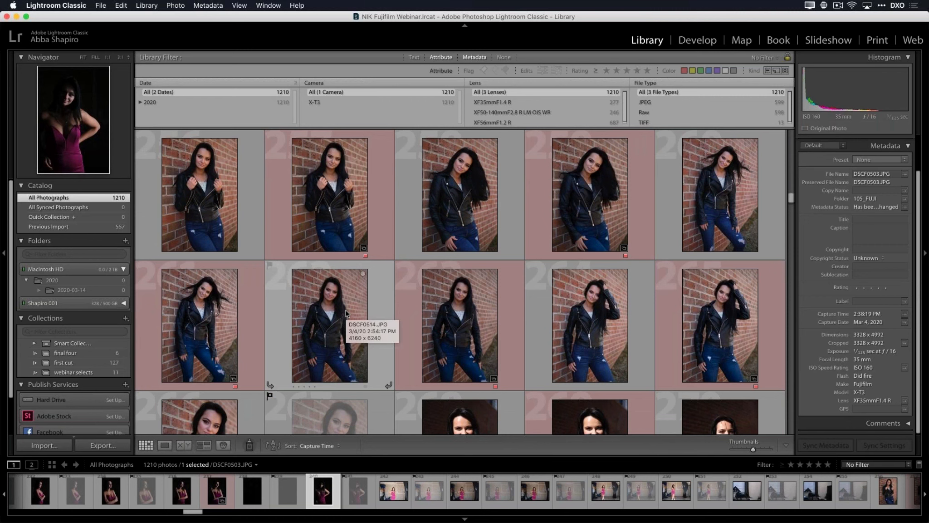
- Open the webinar selects collection and view the blue coat photo DSCF0933.JPG in Loupe view
{"action": "left_click", "coordinate": [104, 375]}
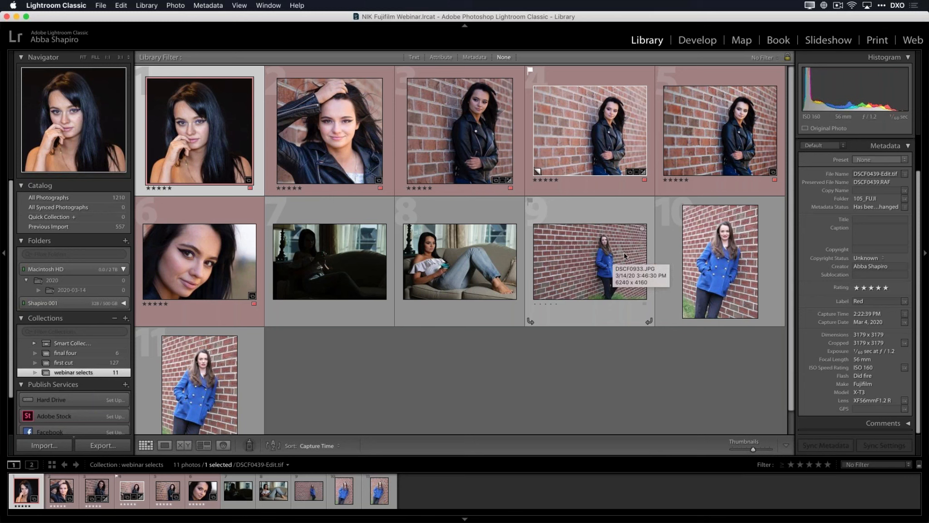
{"action": "left_click", "coordinate": [598, 267]}
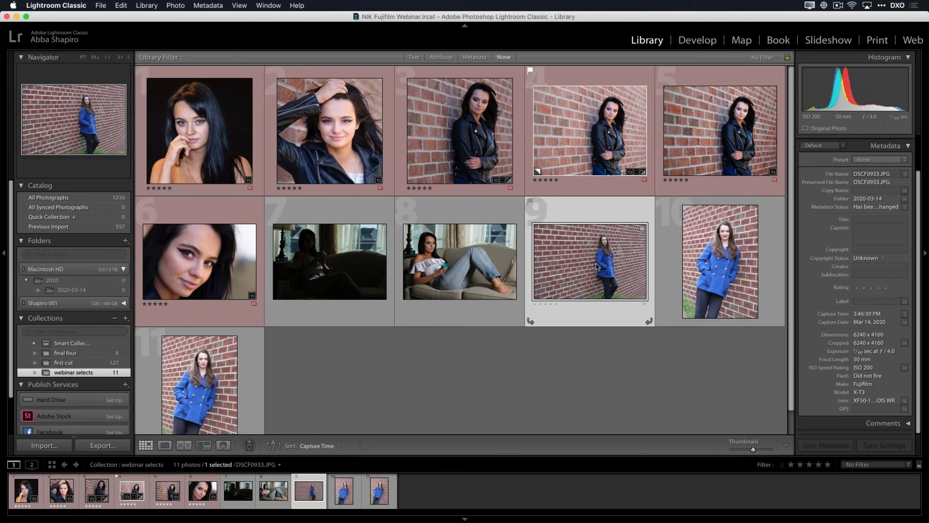
{"action": "double_click", "coordinate": [596, 268]}
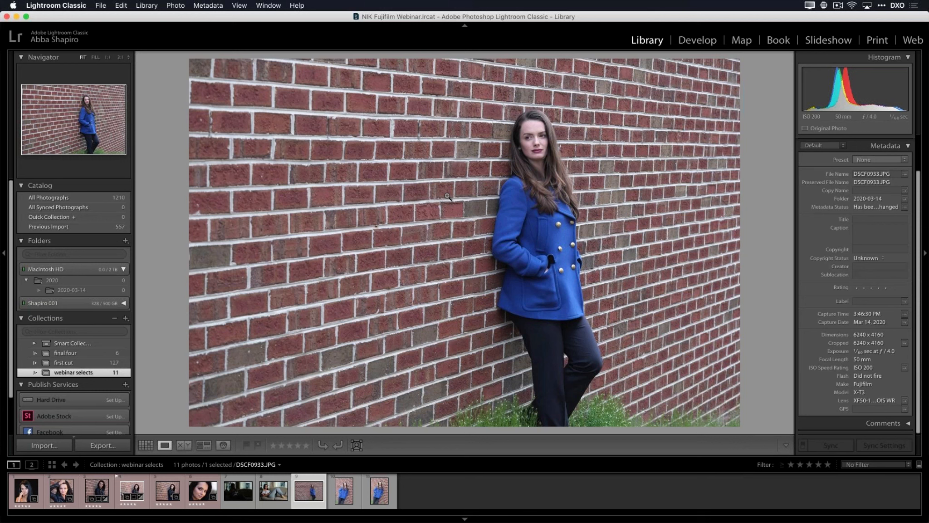
- Compare the underexposed couch photo DSCF0559.JPG with the lit couch photo DSCF0563.JPG in Loupe view
{"action": "left_click", "coordinate": [279, 489]}
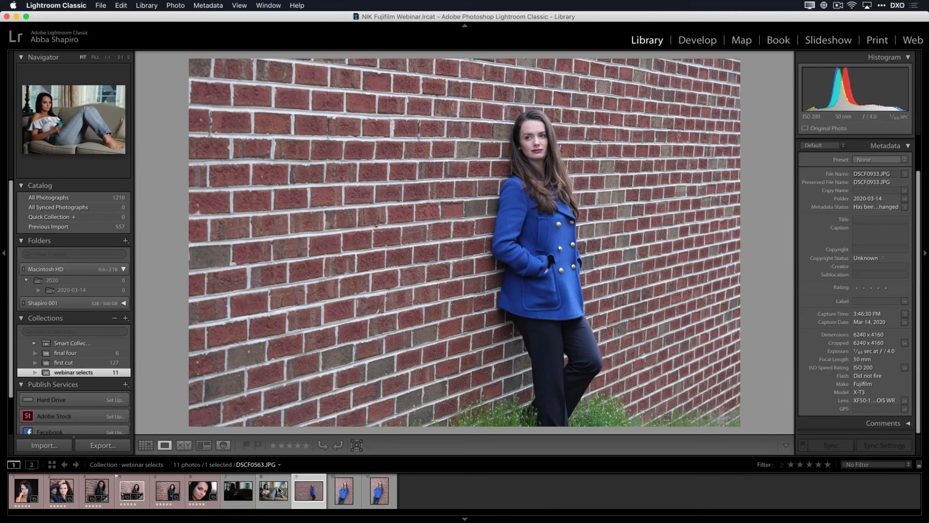
{"action": "left_click", "coordinate": [249, 494]}
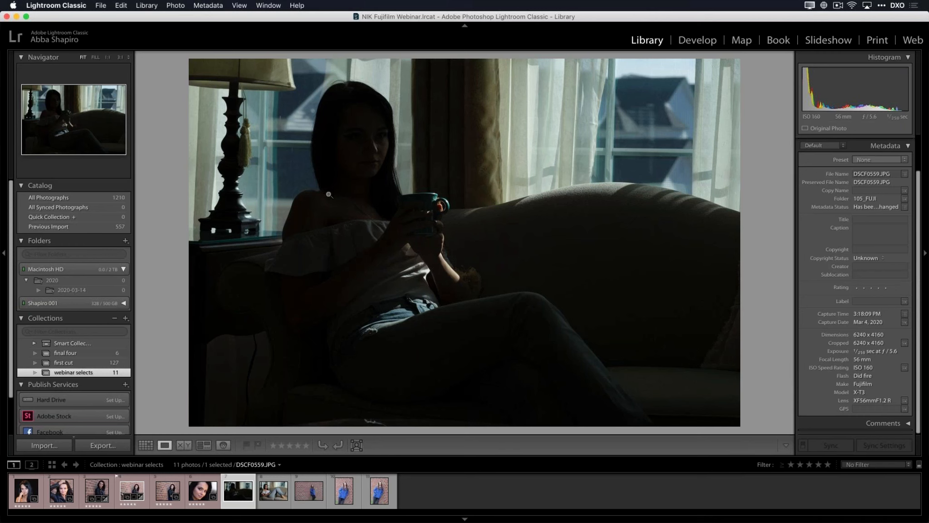
{"action": "left_click", "coordinate": [273, 493]}
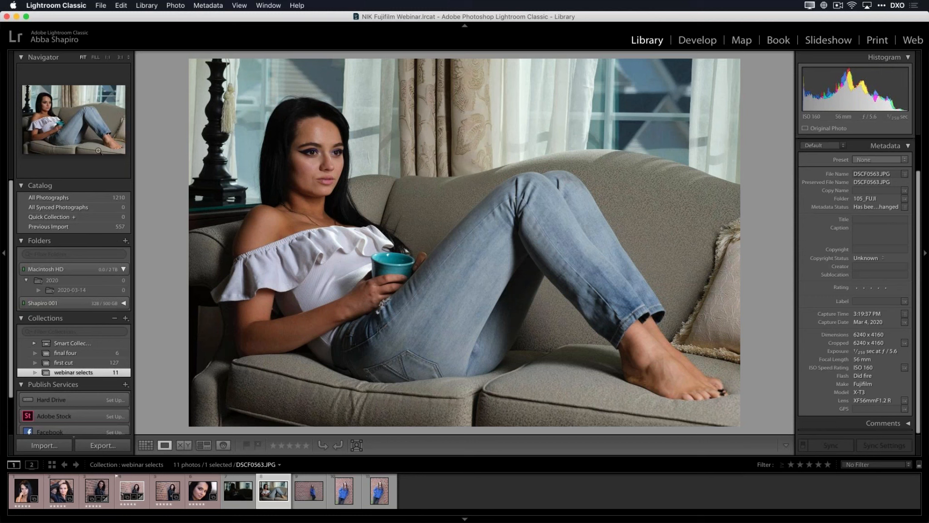
- Show All Photographs in the grid with only the Metadata columns in the library filter
{"action": "left_click", "coordinate": [76, 200]}
{"action": "key", "text": "g"}
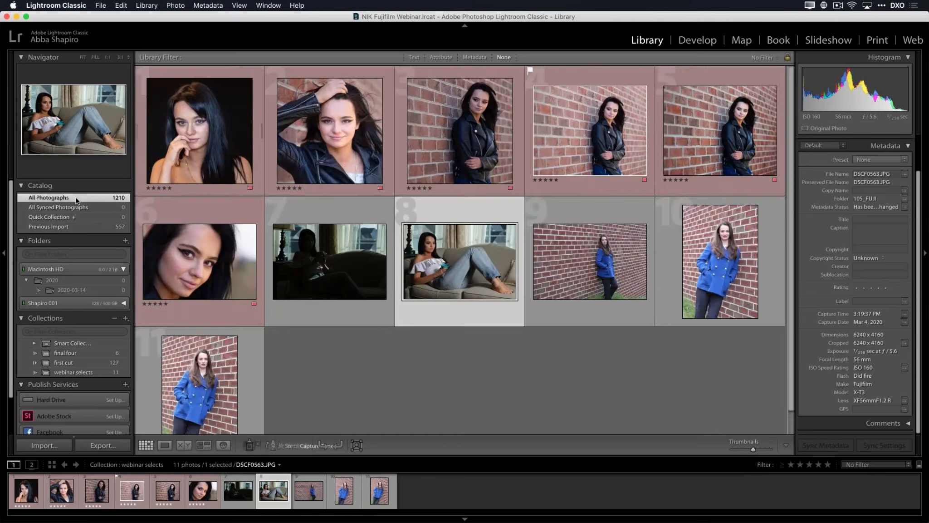
{"action": "left_click", "coordinate": [476, 58]}
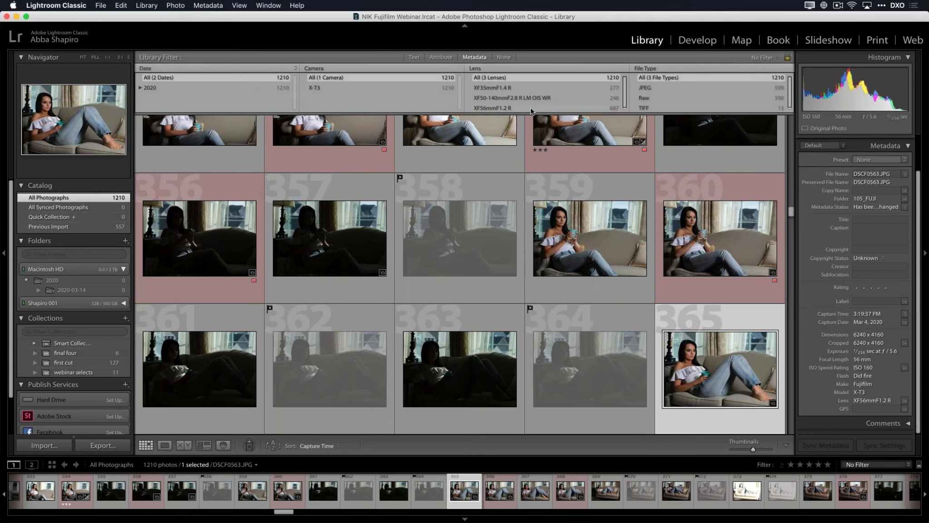
- Inspect the couch photo DSCF0563.JPG at 1:1 zoom and return it to the fit view
{"action": "scroll", "coordinate": [540, 129], "scroll_direction": "up", "scroll_amount": 5}
{"action": "scroll", "coordinate": [540, 130], "scroll_direction": "down", "scroll_amount": 5}
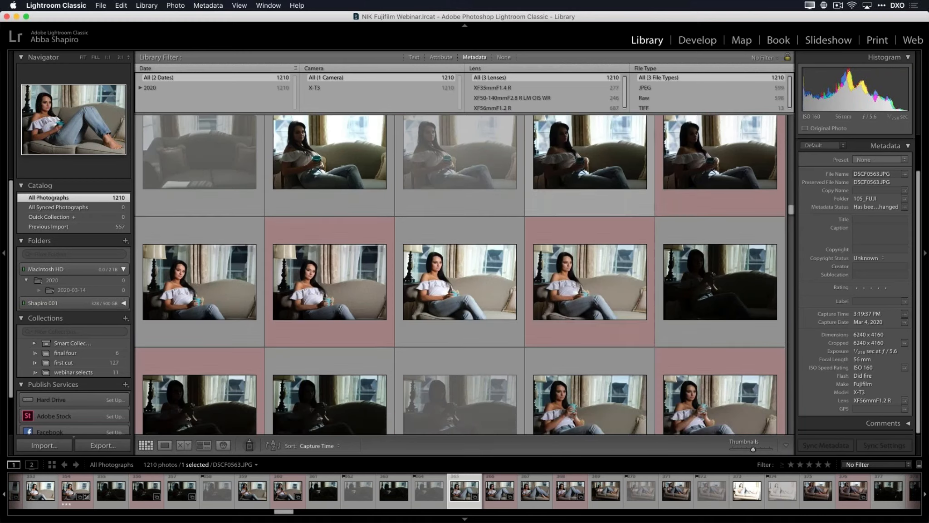
{"action": "key", "text": "z"}
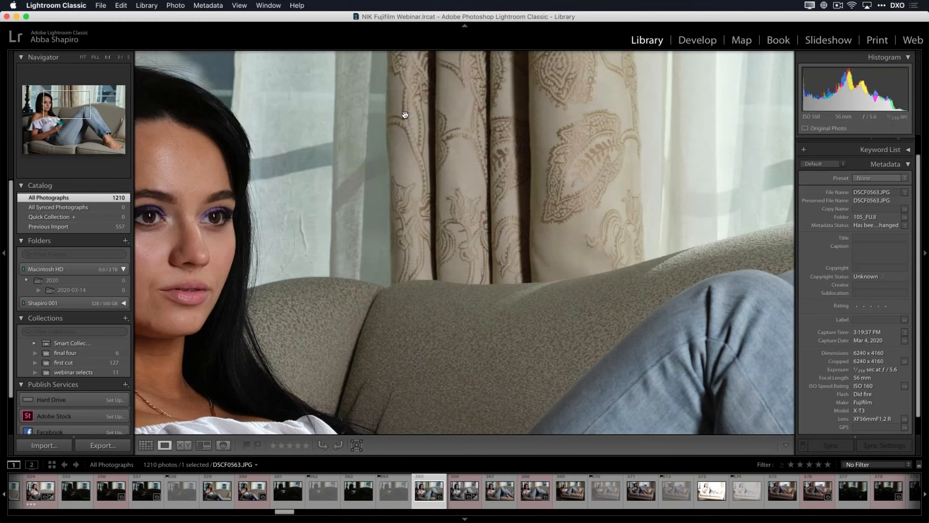
{"action": "left_click", "coordinate": [630, 303]}
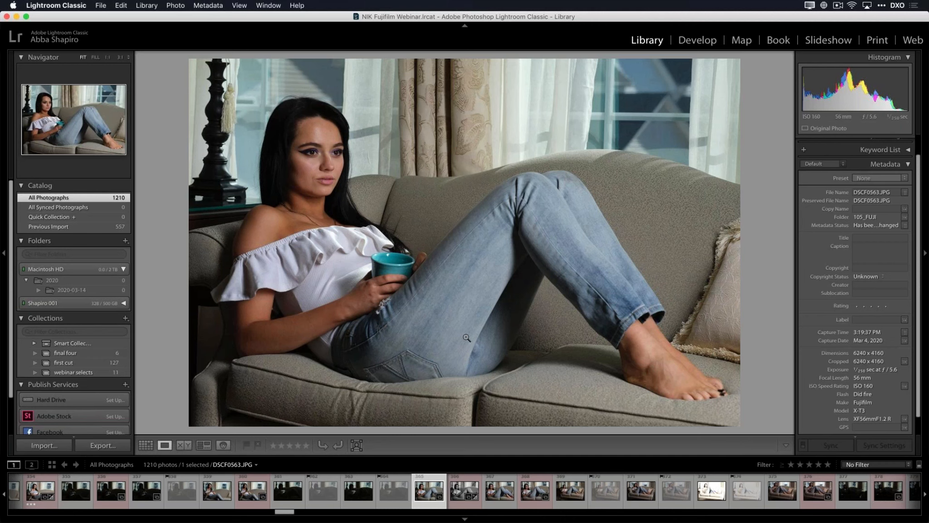
- Return to the grid, browse to the blue coat portraits, and select DSCF0934.RAF to check its metadata
{"action": "key", "text": "g"}
{"action": "scroll", "coordinate": [488, 360], "scroll_direction": "up", "scroll_amount": 15}
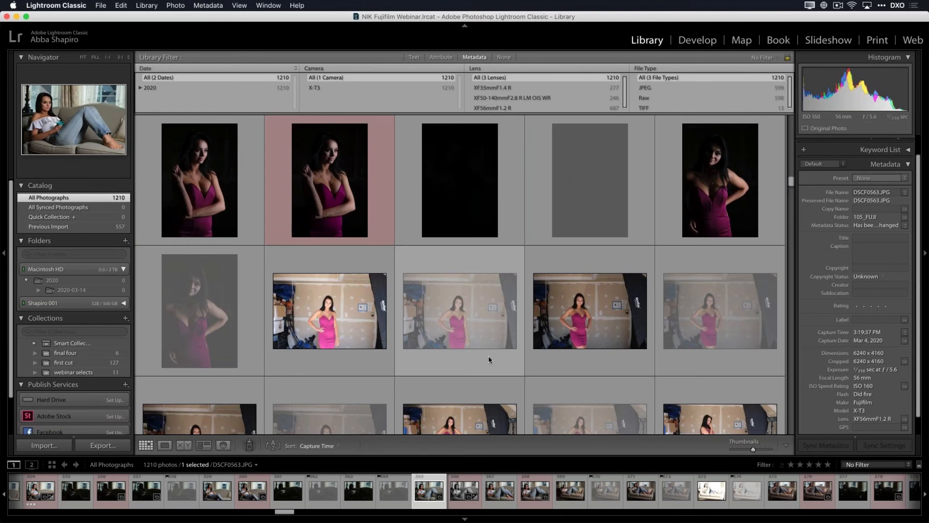
{"action": "scroll", "coordinate": [489, 359], "scroll_direction": "down", "scroll_amount": 10}
{"action": "scroll", "coordinate": [489, 359], "scroll_direction": "up", "scroll_amount": 10}
{"action": "left_click_drag", "start_coordinate": [796, 181], "coordinate": [795, 364]}
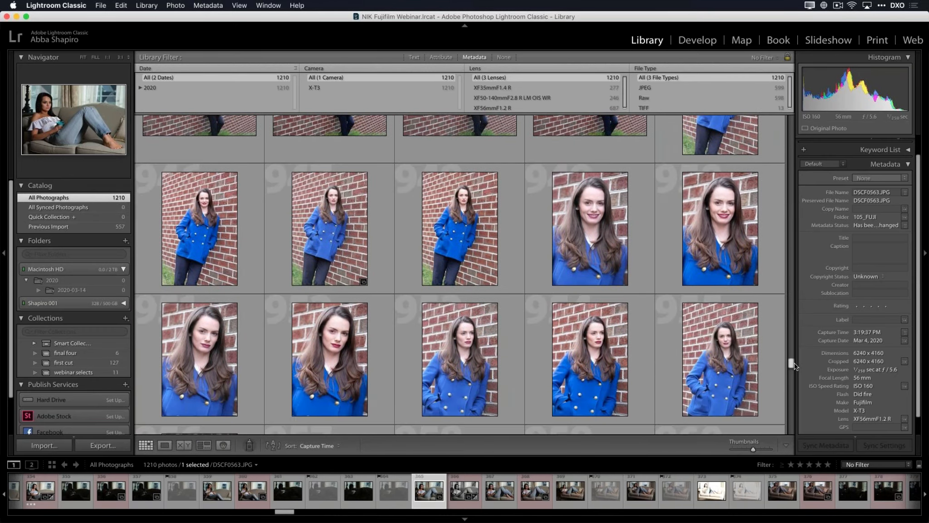
{"action": "left_click", "coordinate": [235, 243]}
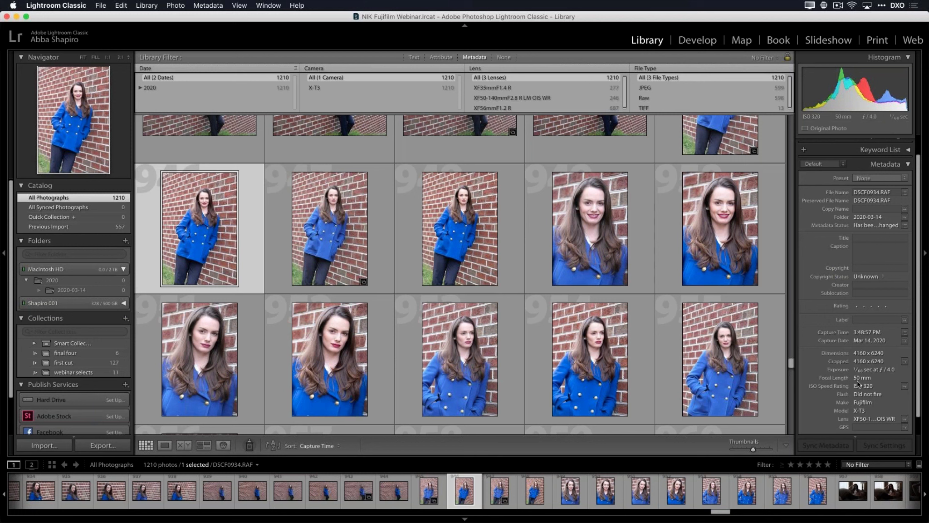
- Select the blue coat portraits DSCF0935.JPG and DSCF0936.JPG in turn to compare their capture metadata
{"action": "left_click", "coordinate": [350, 254]}
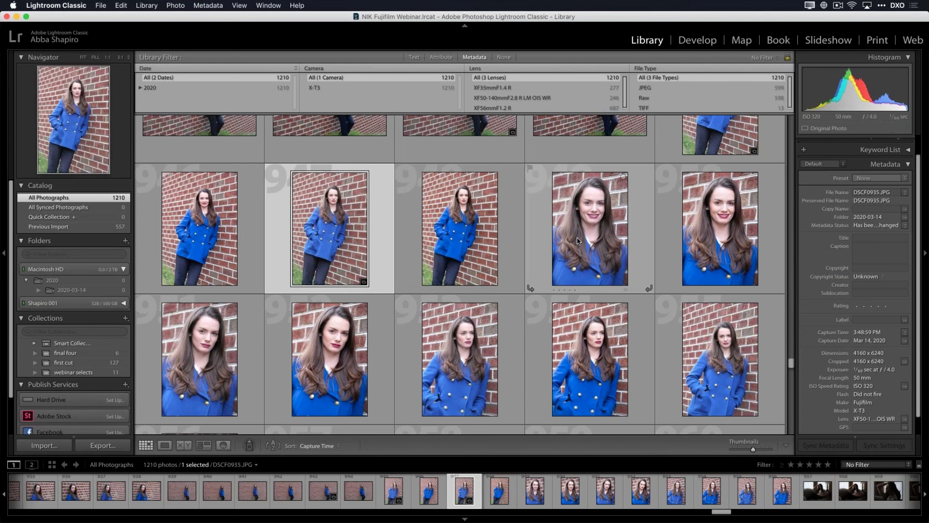
{"action": "left_click", "coordinate": [579, 240]}
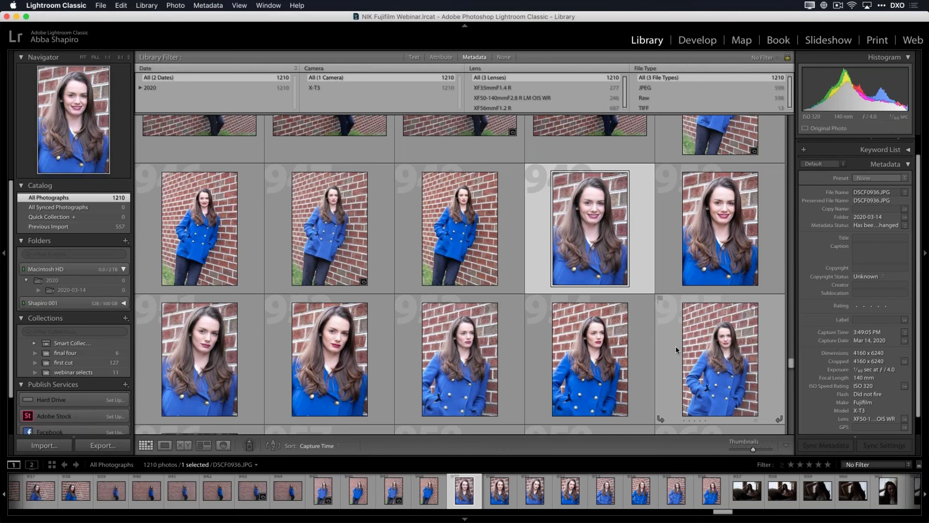
{"action": "scroll", "coordinate": [676, 349], "scroll_direction": "up", "scroll_amount": 2}
{"action": "scroll", "coordinate": [676, 346], "scroll_direction": "down", "scroll_amount": 5}
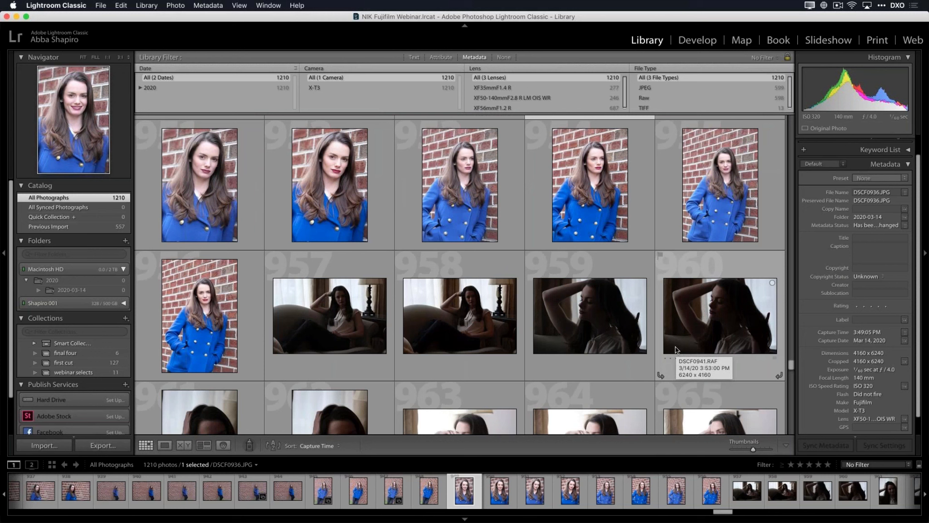
{"action": "scroll", "coordinate": [676, 349], "scroll_direction": "up", "scroll_amount": 1}
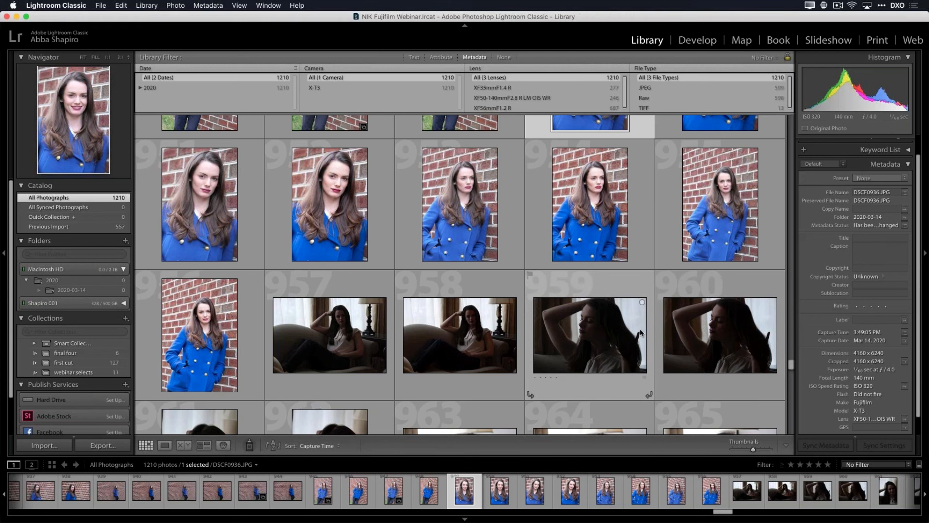
{"action": "scroll", "coordinate": [641, 333], "scroll_direction": "down", "scroll_amount": 3}
- Find the blue coat portrait DSCF0930.RAF against the brick wall, open it in Loupe view, and review its capture metadata
{"action": "scroll", "coordinate": [641, 333], "scroll_direction": "up", "scroll_amount": 10}
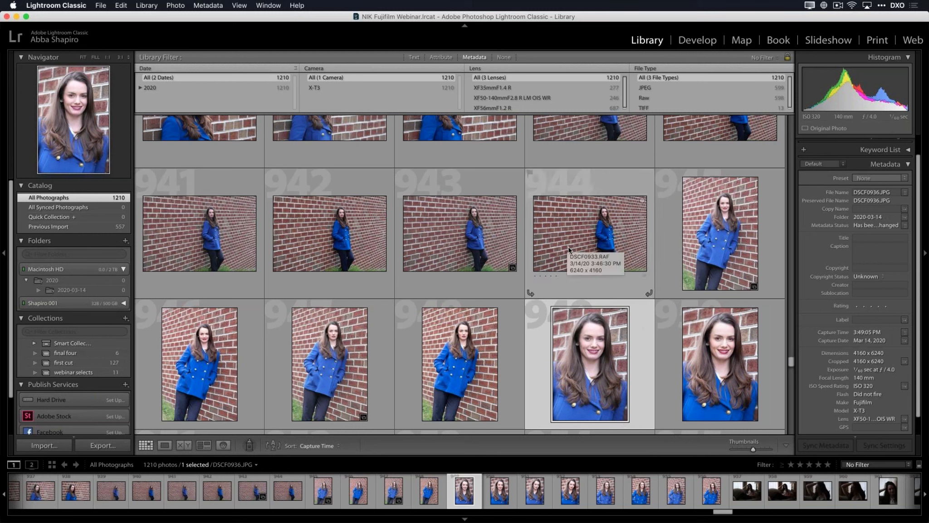
{"action": "scroll", "coordinate": [570, 254], "scroll_direction": "up", "scroll_amount": 3}
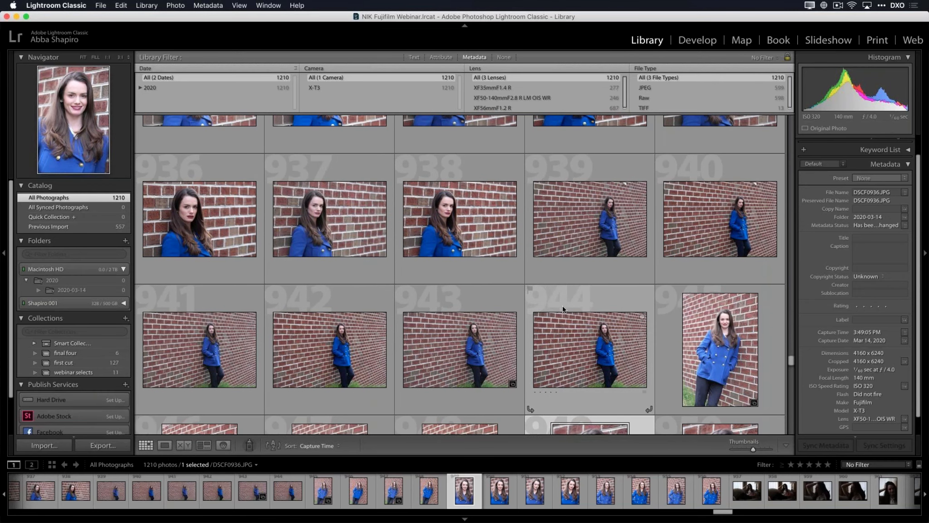
{"action": "double_click", "coordinate": [465, 237]}
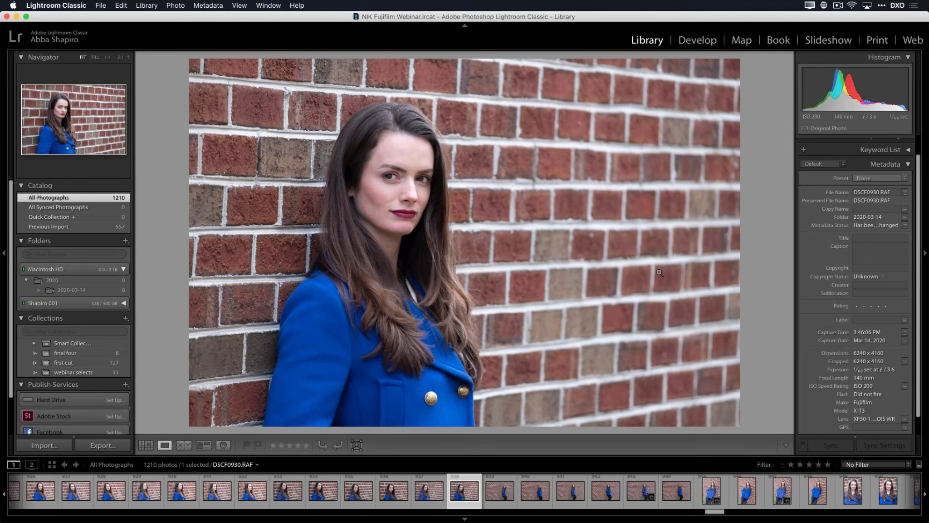
{"action": "scroll", "coordinate": [889, 405], "scroll_direction": "down", "scroll_amount": 2}
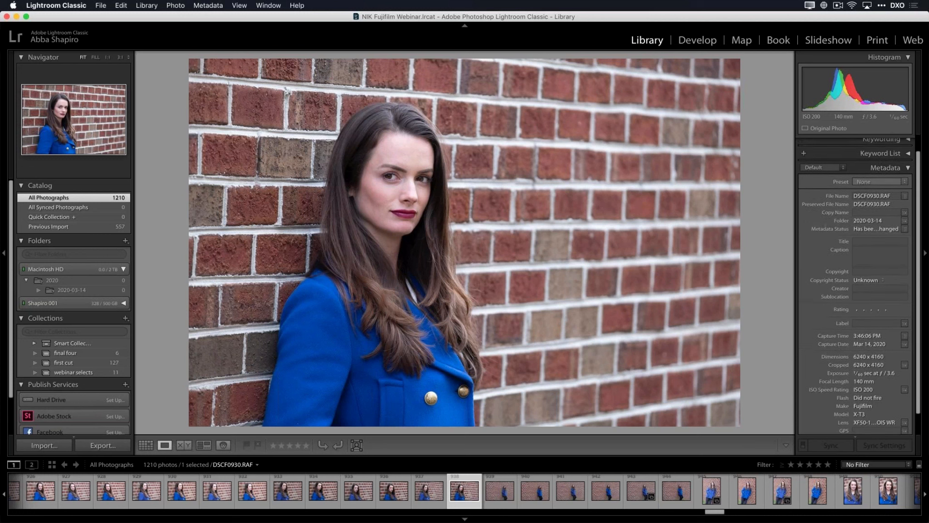
{"action": "scroll", "coordinate": [856, 286], "scroll_direction": "down", "scroll_amount": 1}
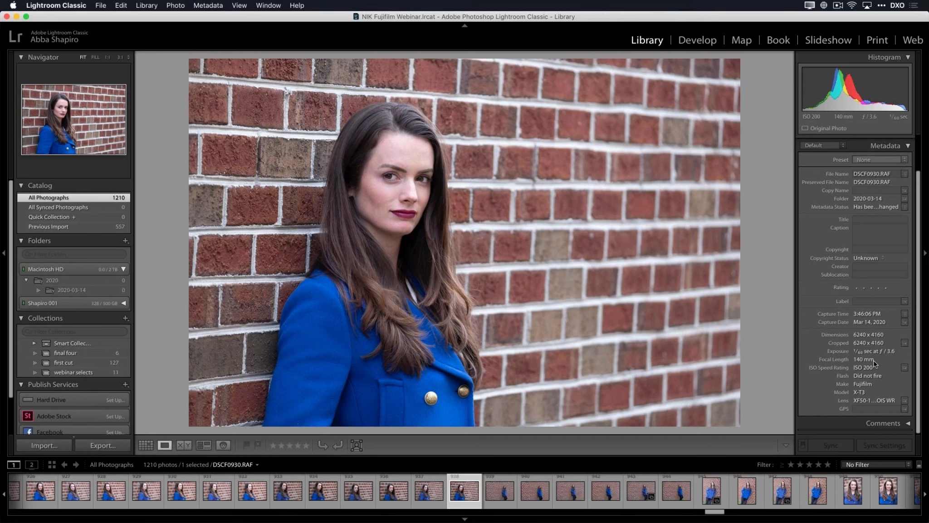
{"action": "scroll", "coordinate": [875, 363], "scroll_direction": "up", "scroll_amount": 3}
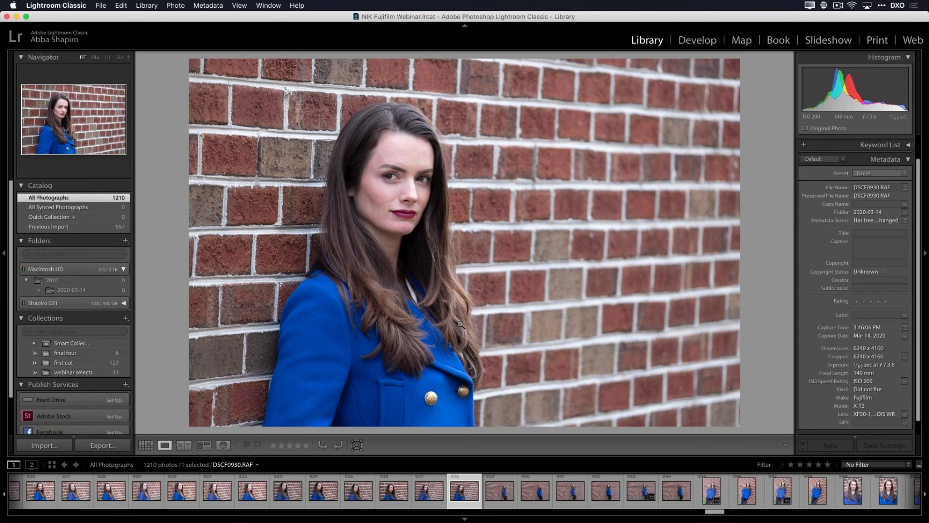
- Return to the grid and browse the indoor portraits through the end of the catalog, then back to the blue coat shots
{"action": "key", "text": "g"}
{"action": "scroll", "coordinate": [465, 299], "scroll_direction": "down", "scroll_amount": 5}
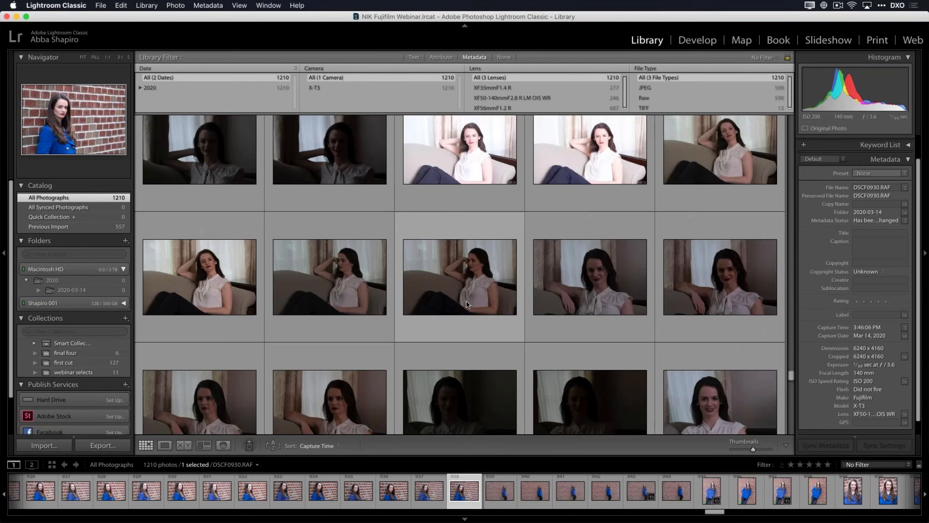
{"action": "scroll", "coordinate": [467, 303], "scroll_direction": "down", "scroll_amount": 8}
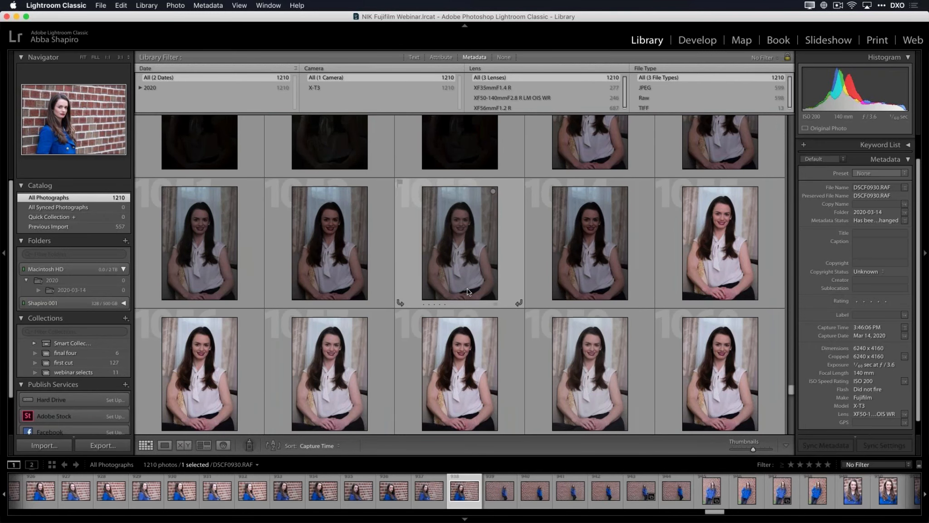
{"action": "scroll", "coordinate": [470, 291], "scroll_direction": "down", "scroll_amount": 2}
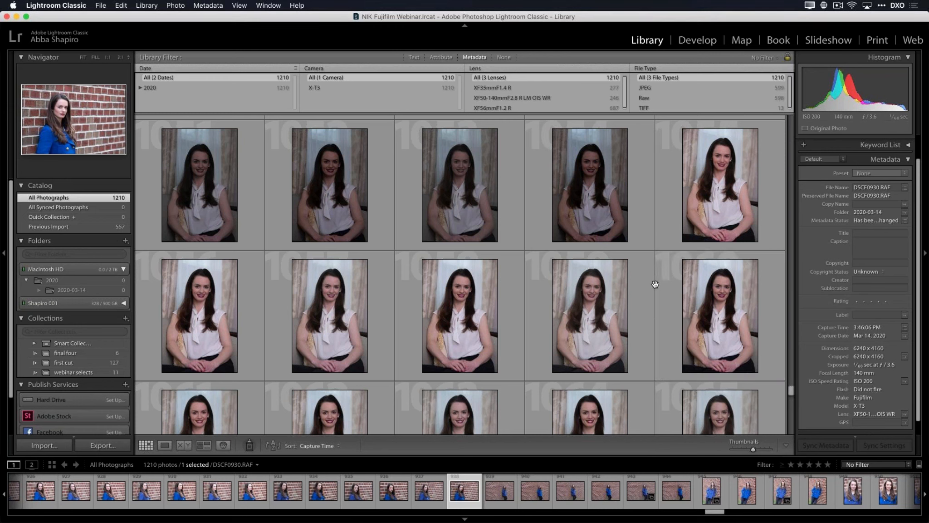
{"action": "scroll", "coordinate": [673, 325], "scroll_direction": "down", "scroll_amount": 10}
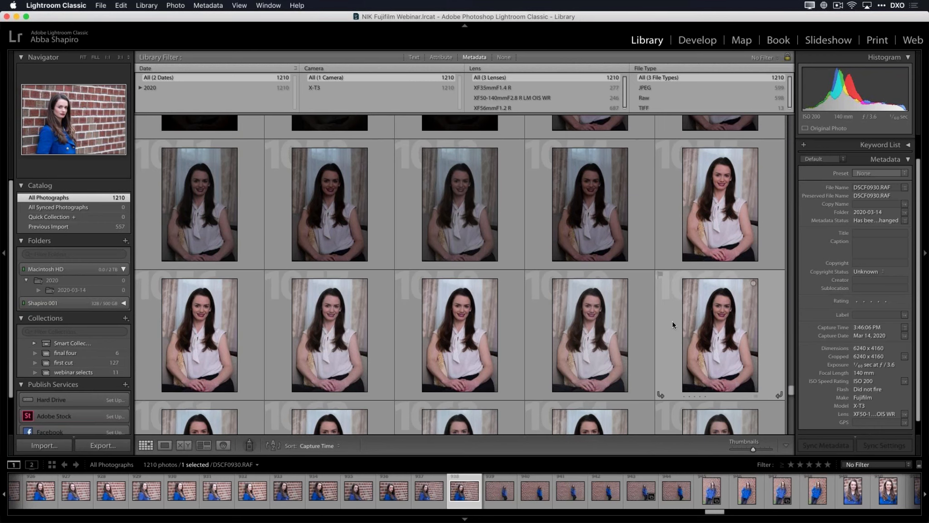
{"action": "scroll", "coordinate": [672, 323], "scroll_direction": "down", "scroll_amount": 10}
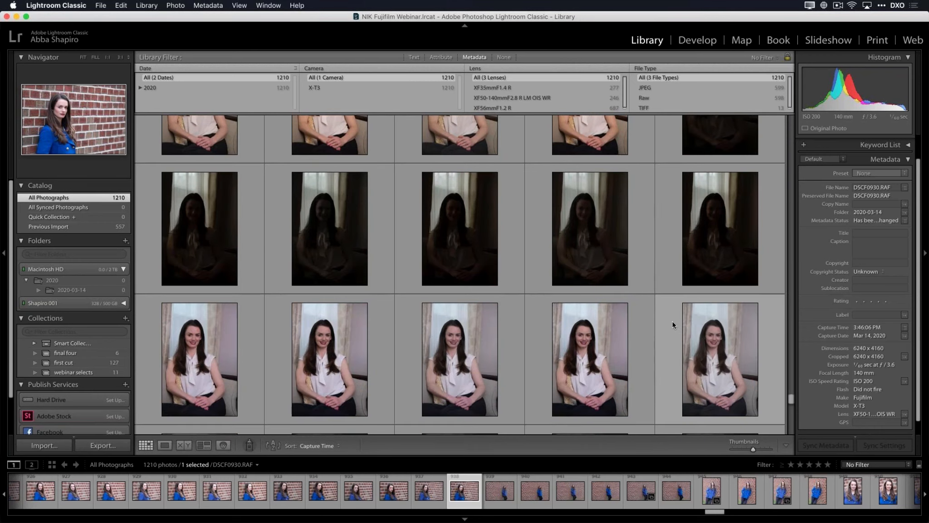
{"action": "scroll", "coordinate": [590, 300], "scroll_direction": "down", "scroll_amount": 10}
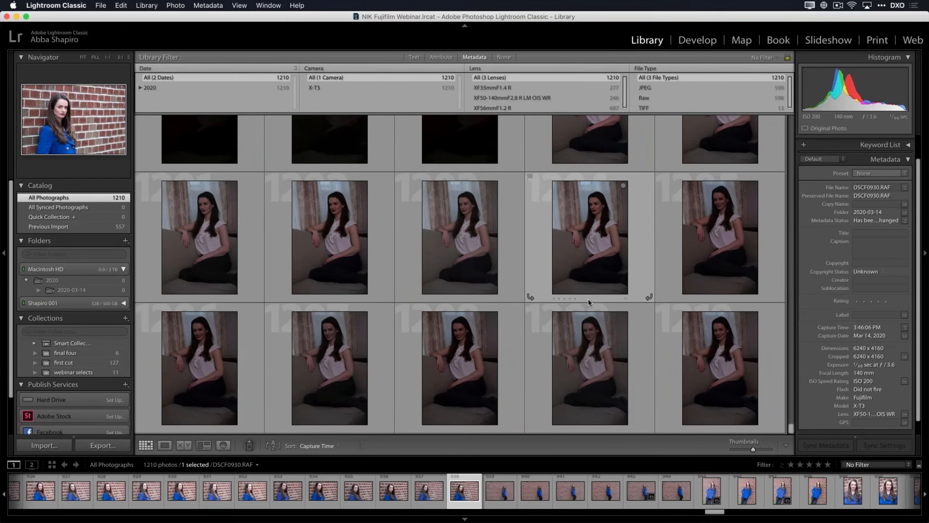
{"action": "scroll", "coordinate": [633, 326], "scroll_direction": "up", "scroll_amount": 10}
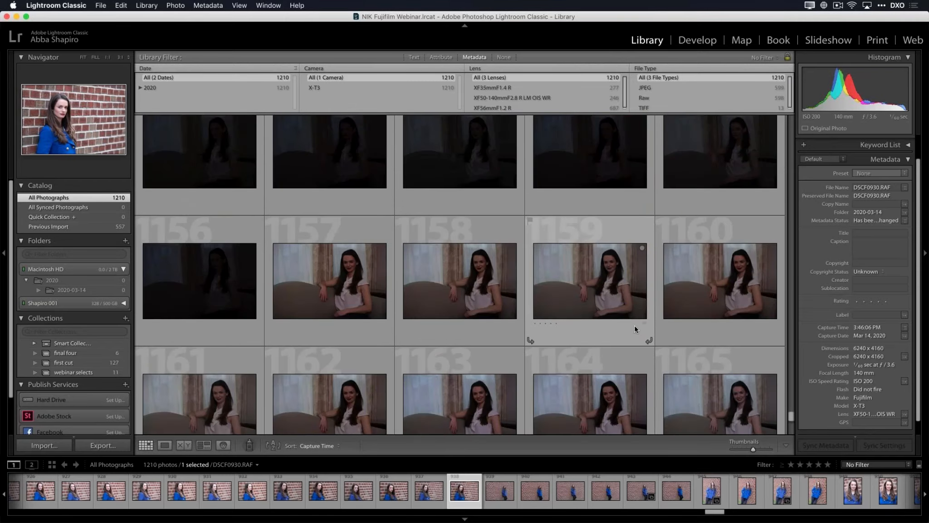
{"action": "scroll", "coordinate": [639, 324], "scroll_direction": "up", "scroll_amount": 5}
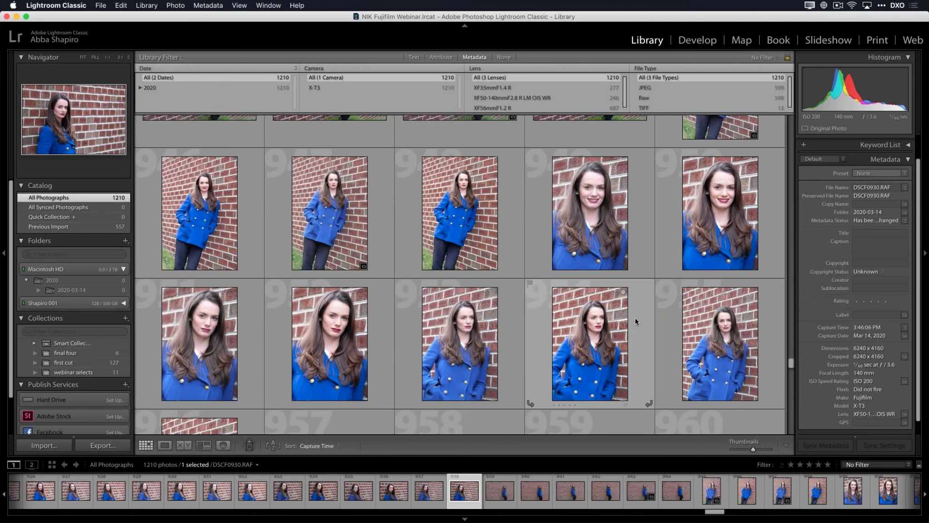
{"action": "scroll", "coordinate": [636, 321], "scroll_direction": "up", "scroll_amount": 5}
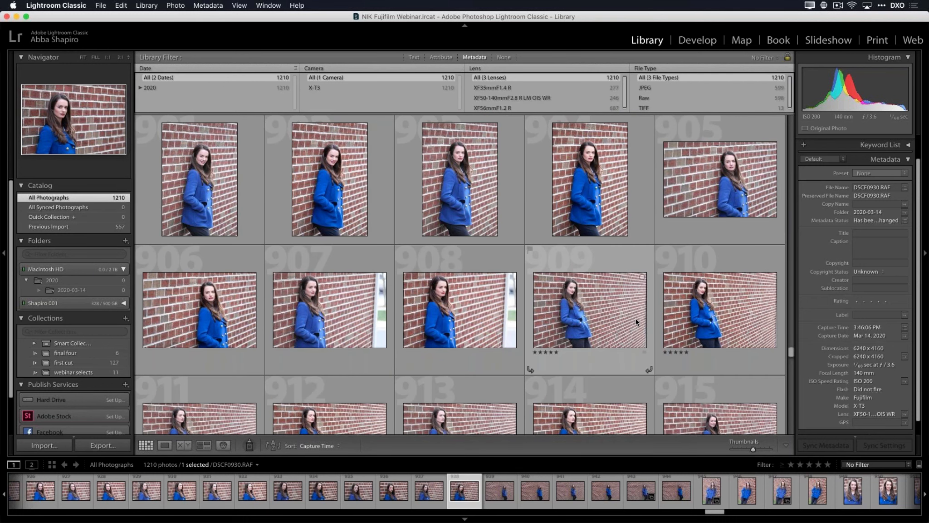
{"action": "scroll", "coordinate": [636, 321], "scroll_direction": "up", "scroll_amount": 2}
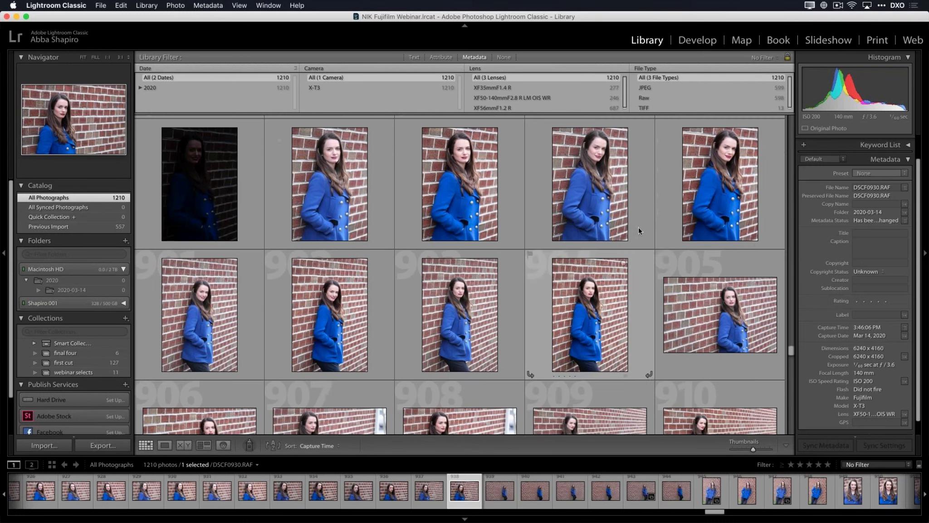
- Filter the library by the JPEG file type and browse the selective-color pink dress, red lips and turquoise cup photos
{"action": "left_click", "coordinate": [652, 89]}
{"action": "scroll", "coordinate": [608, 218], "scroll_direction": "down", "scroll_amount": 3}
{"action": "scroll", "coordinate": [609, 218], "scroll_direction": "up", "scroll_amount": 10}
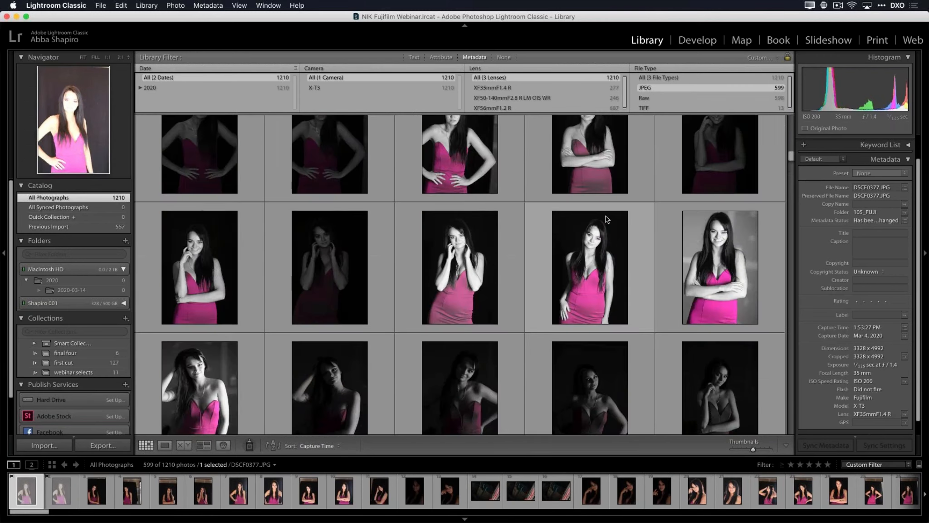
{"action": "scroll", "coordinate": [608, 220], "scroll_direction": "up", "scroll_amount": 5}
{"action": "scroll", "coordinate": [563, 225], "scroll_direction": "up", "scroll_amount": 1}
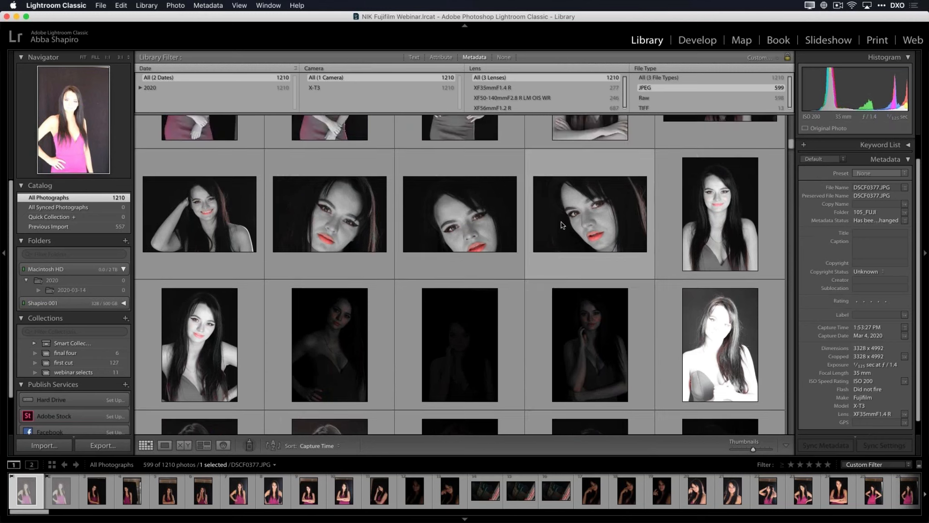
{"action": "scroll", "coordinate": [567, 245], "scroll_direction": "up", "scroll_amount": 5}
{"action": "scroll", "coordinate": [571, 268], "scroll_direction": "down", "scroll_amount": 6}
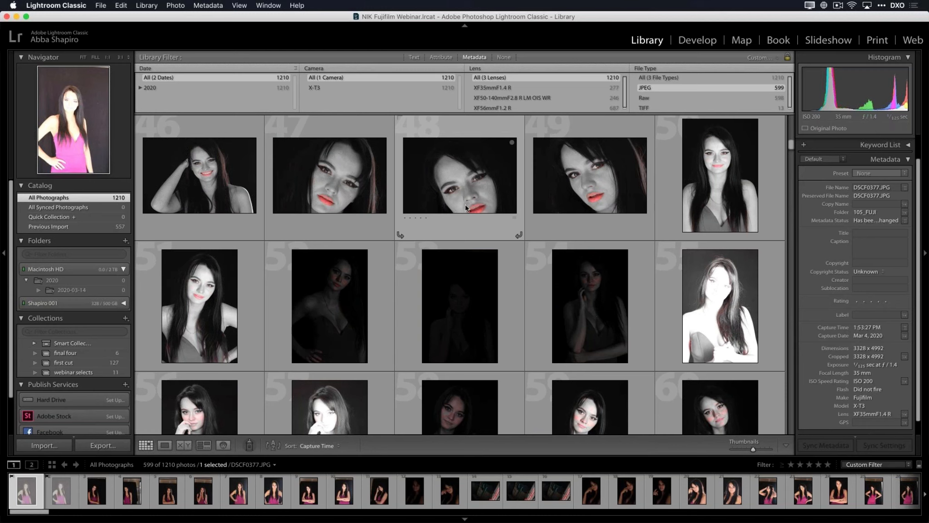
{"action": "scroll", "coordinate": [544, 237], "scroll_direction": "down", "scroll_amount": 10}
{"action": "scroll", "coordinate": [544, 240], "scroll_direction": "down", "scroll_amount": 20}
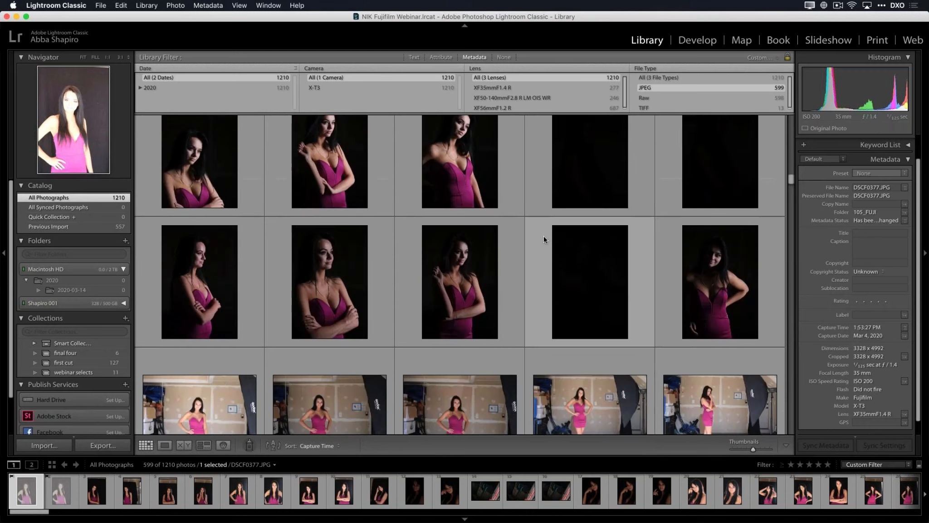
{"action": "scroll", "coordinate": [541, 244], "scroll_direction": "down", "scroll_amount": 15}
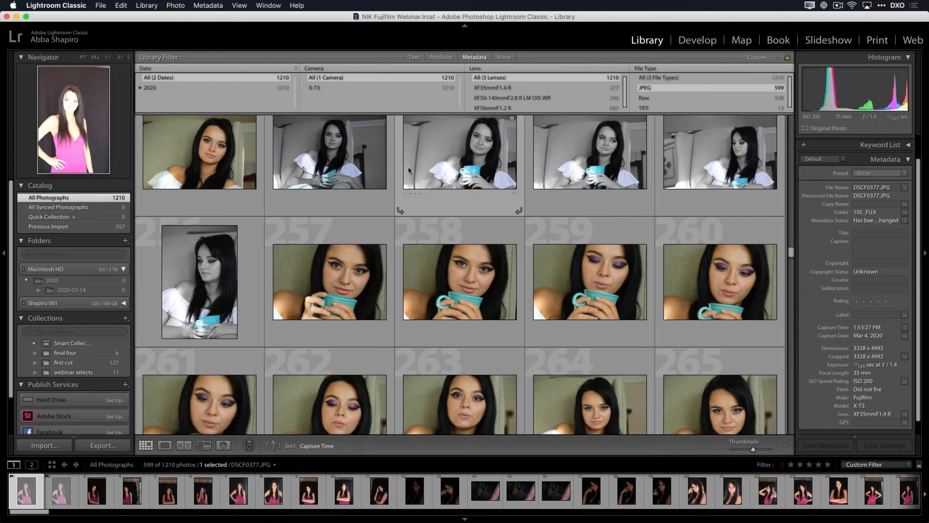
- Show the webinar selects collection in the grid and clear the photo selection
{"action": "left_click", "coordinate": [85, 373]}
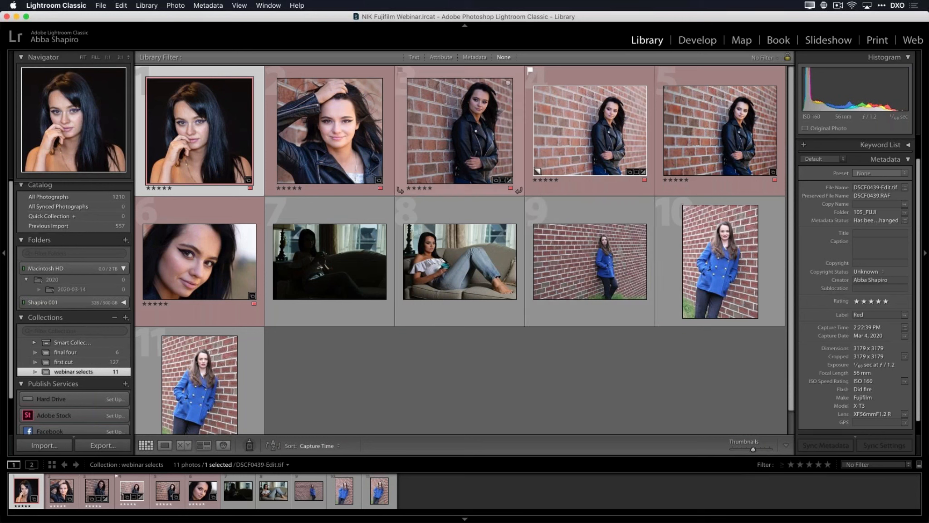
{"action": "left_click", "coordinate": [565, 394]}
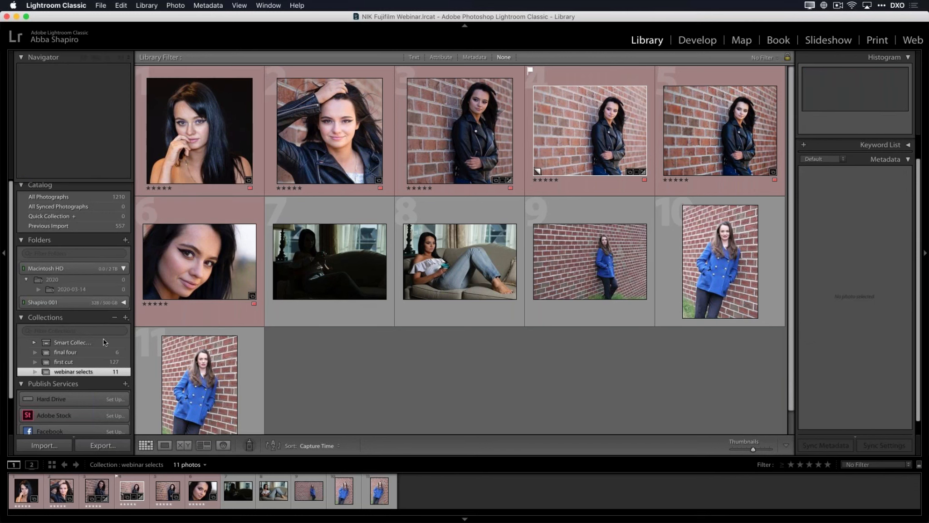
- Return to All Photographs and show all file types in the library's metadata filter
{"action": "left_click", "coordinate": [96, 196]}
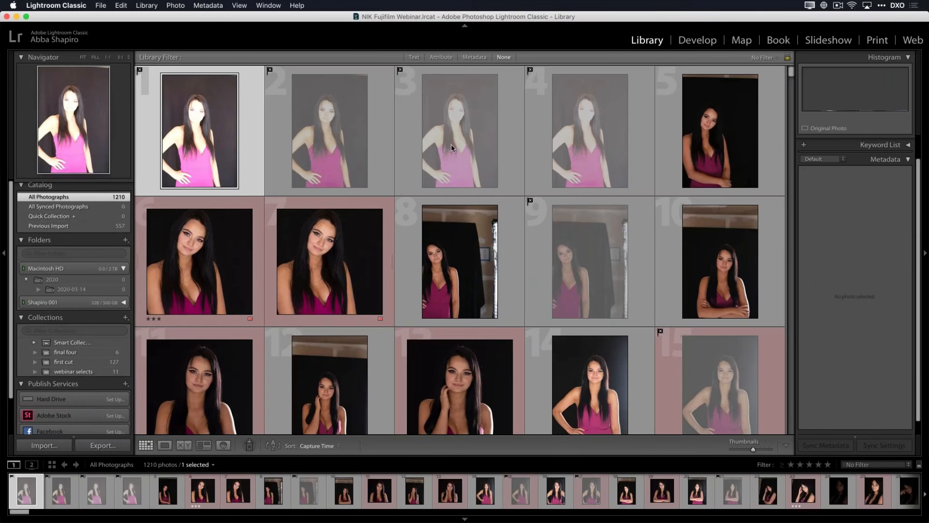
{"action": "left_click", "coordinate": [663, 87]}
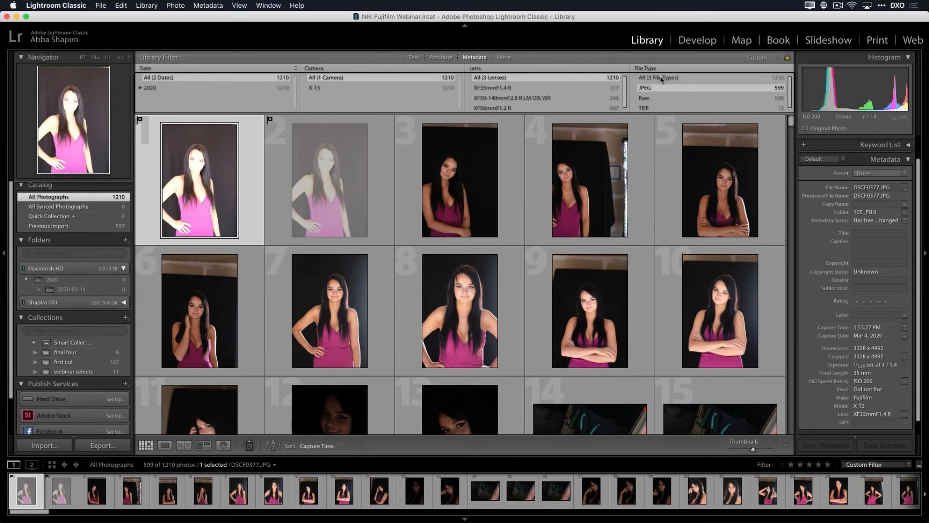
{"action": "left_click", "coordinate": [660, 78]}
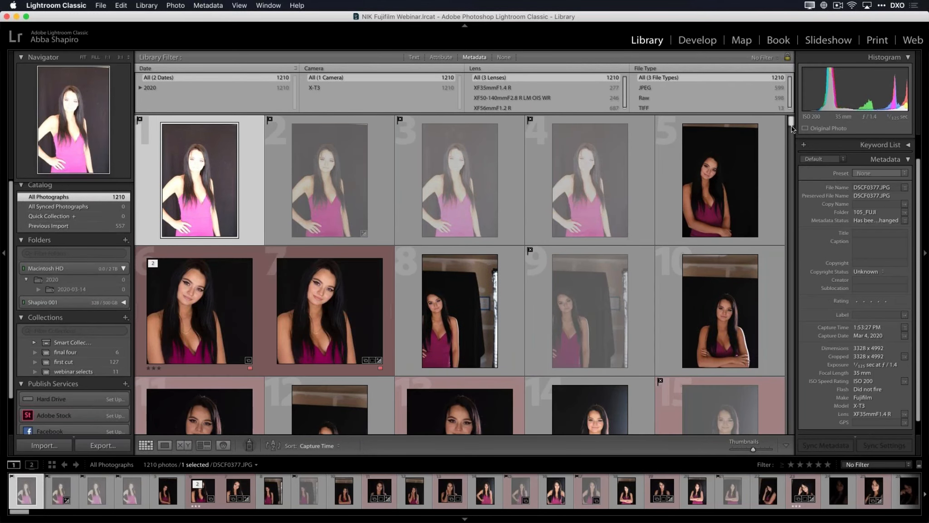
- Browse to the green screen wine glass portraits and select DSCF0794.JPG, then DSCF0794.RAF, to compare the monochrome JPEG with the color raw
{"action": "left_click_drag", "start_coordinate": [792, 128], "coordinate": [792, 297]}
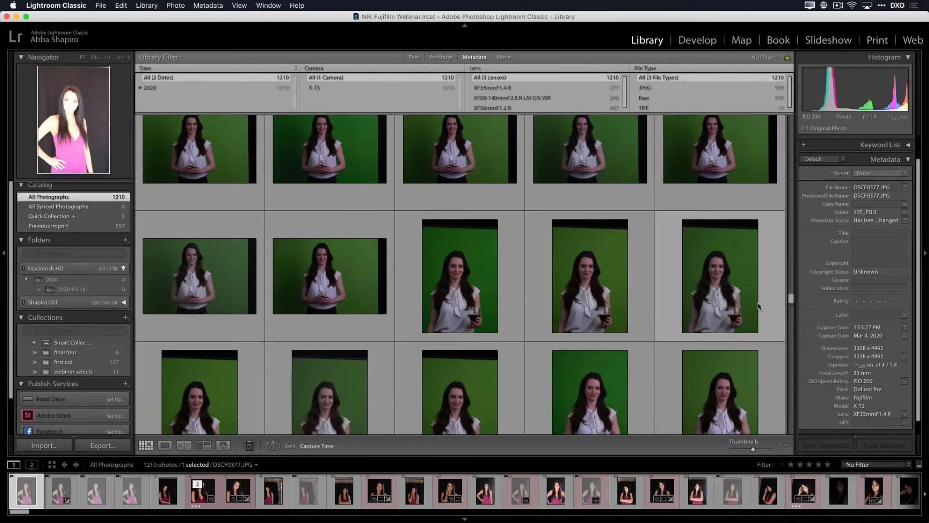
{"action": "scroll", "coordinate": [758, 306], "scroll_direction": "up", "scroll_amount": 15}
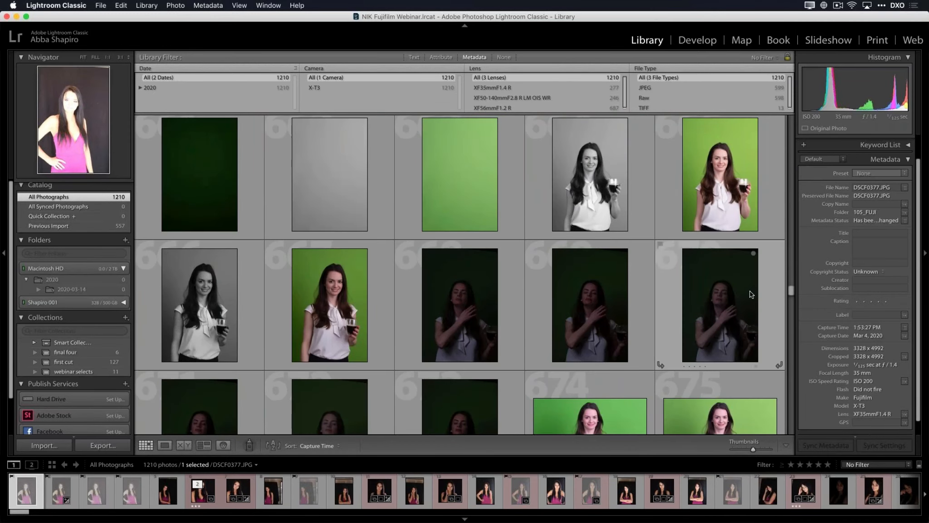
{"action": "scroll", "coordinate": [686, 262], "scroll_direction": "up", "scroll_amount": 1}
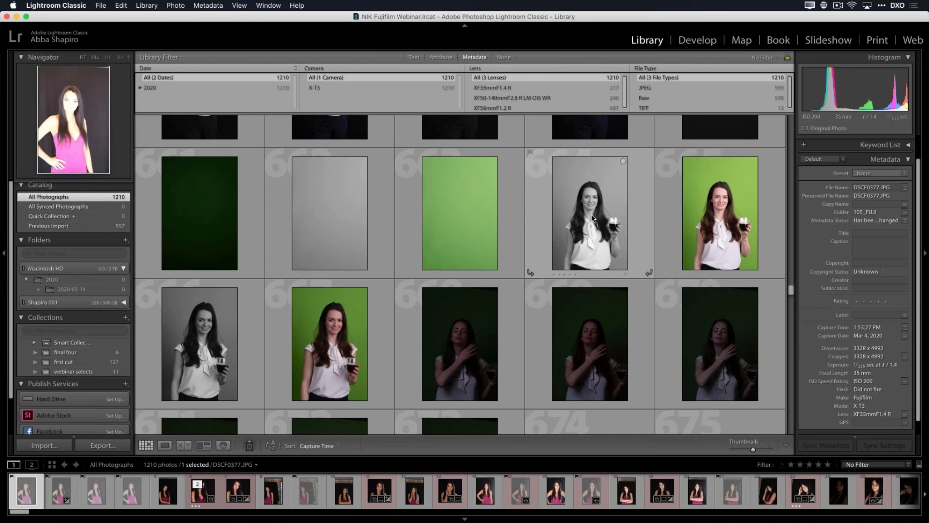
{"action": "left_click", "coordinate": [668, 240]}
{"action": "left_click", "coordinate": [624, 241]}
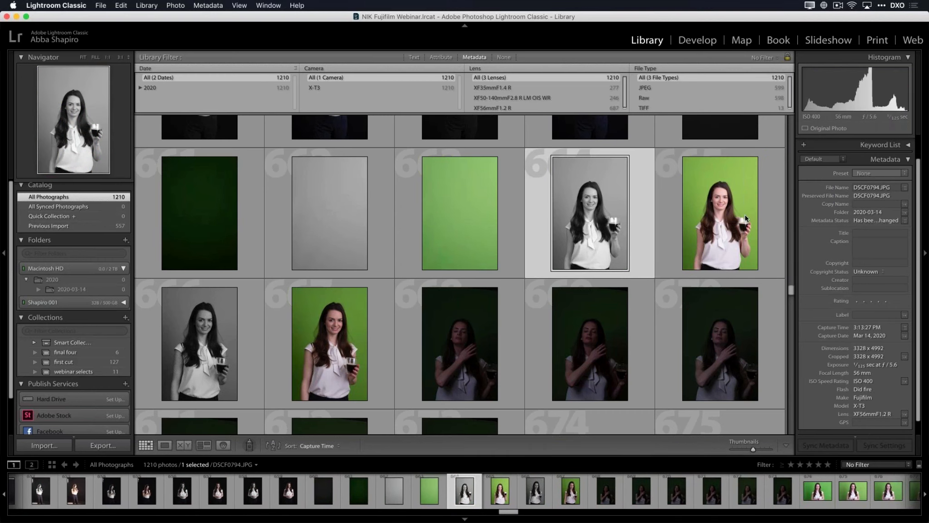
{"action": "left_click", "coordinate": [720, 230]}
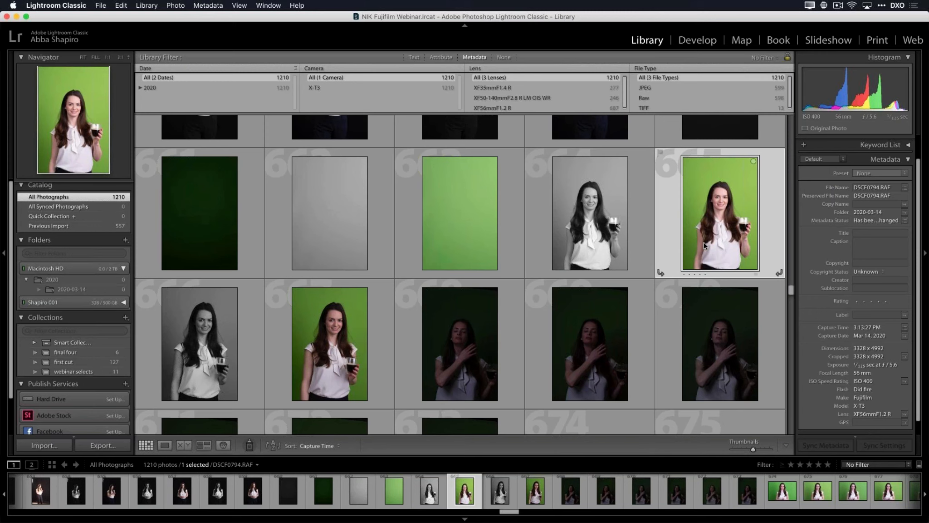
- Browse the studio, green screen and blue coat portraits in All Photographs, comparing the monochrome and color versions
{"action": "scroll", "coordinate": [708, 248], "scroll_direction": "down", "scroll_amount": 3}
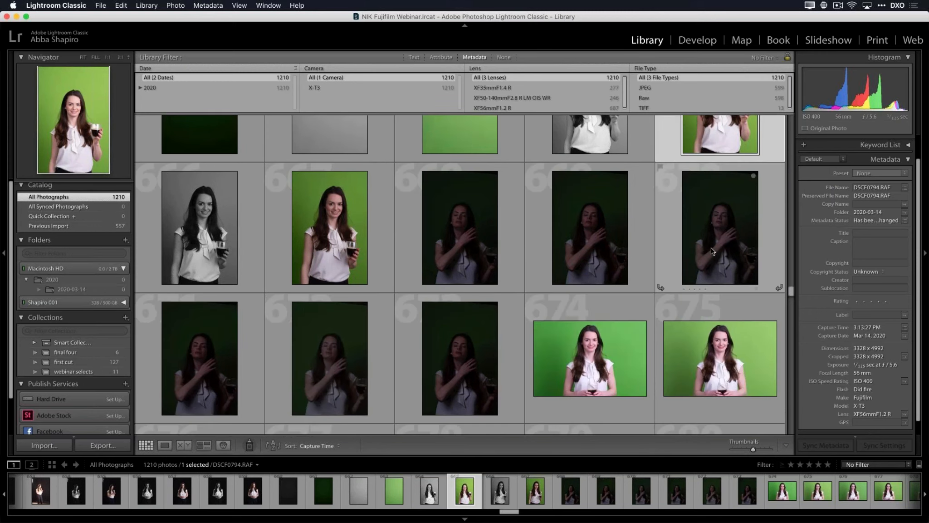
{"action": "scroll", "coordinate": [712, 251], "scroll_direction": "up", "scroll_amount": 5}
{"action": "scroll", "coordinate": [713, 251], "scroll_direction": "down", "scroll_amount": 6}
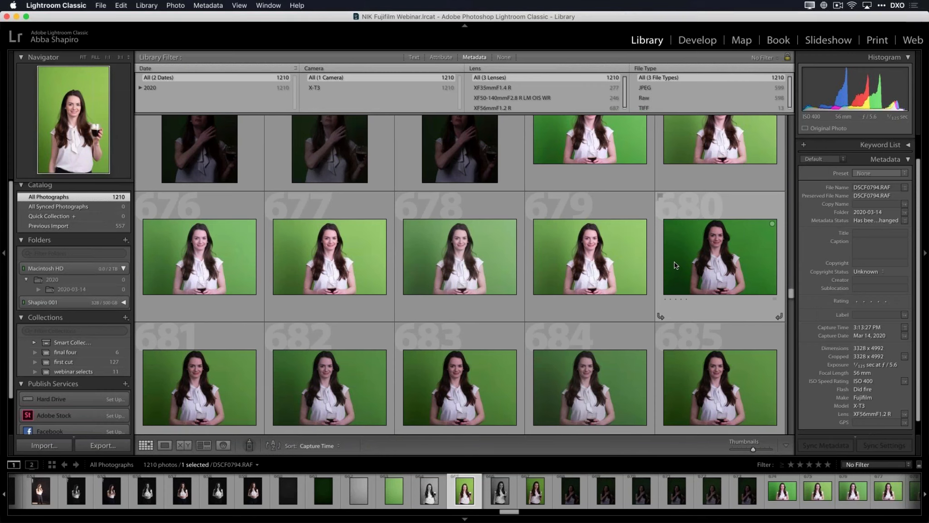
{"action": "scroll", "coordinate": [674, 266], "scroll_direction": "up", "scroll_amount": 6}
{"action": "scroll", "coordinate": [674, 261], "scroll_direction": "up", "scroll_amount": 5}
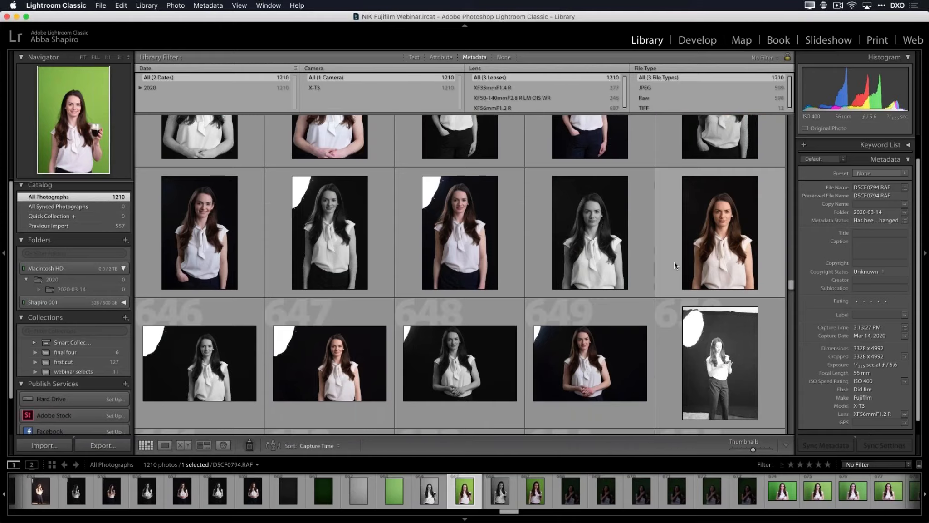
{"action": "scroll", "coordinate": [674, 261], "scroll_direction": "down", "scroll_amount": 6}
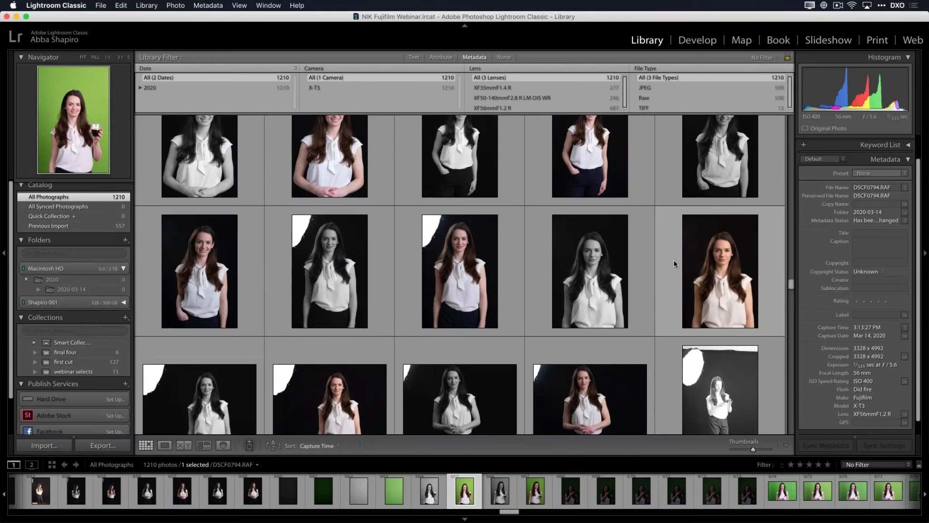
{"action": "scroll", "coordinate": [674, 259], "scroll_direction": "down", "scroll_amount": 5}
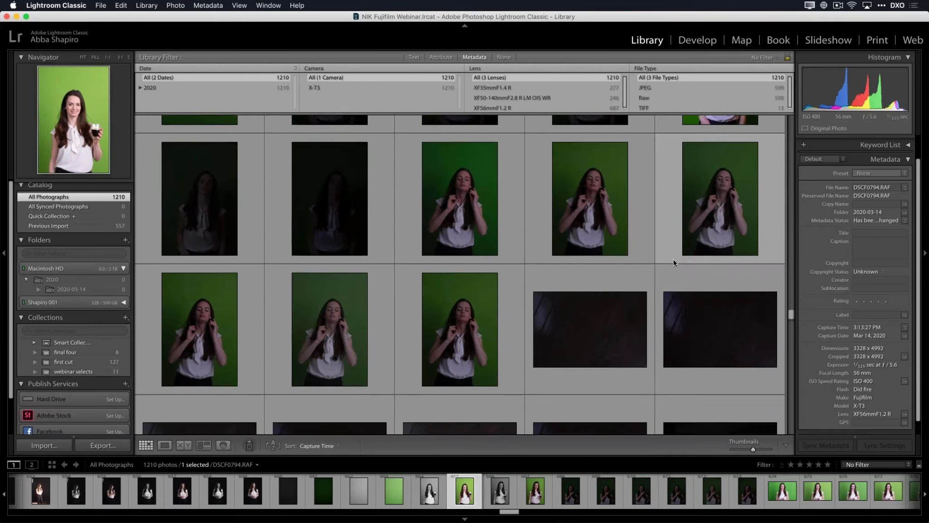
{"action": "scroll", "coordinate": [674, 258], "scroll_direction": "down", "scroll_amount": 6}
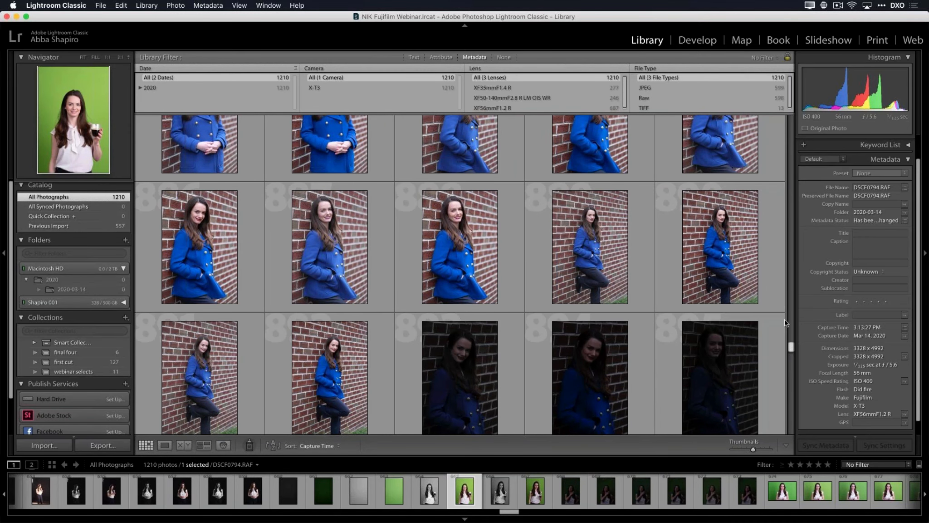
{"action": "scroll", "coordinate": [778, 313], "scroll_direction": "up", "scroll_amount": 5}
{"action": "scroll", "coordinate": [778, 286], "scroll_direction": "up", "scroll_amount": 6}
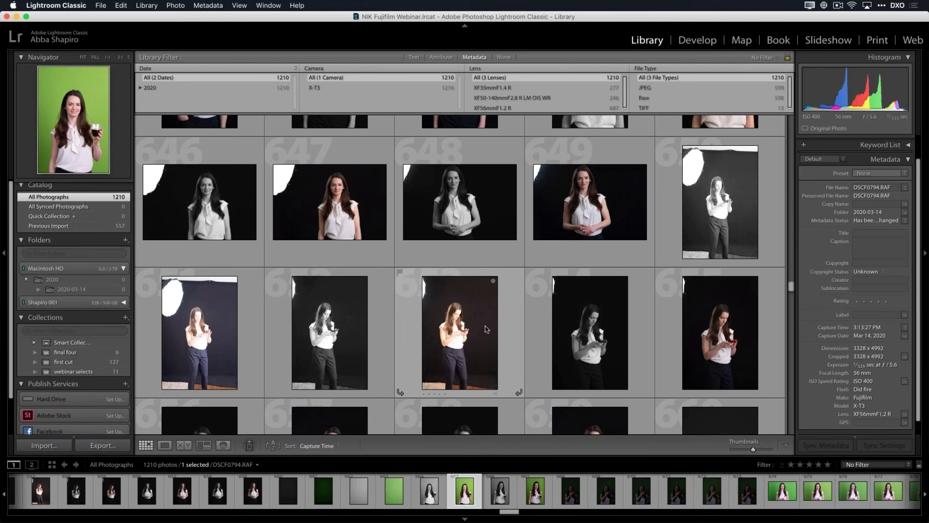
{"action": "scroll", "coordinate": [487, 333], "scroll_direction": "up", "scroll_amount": 5}
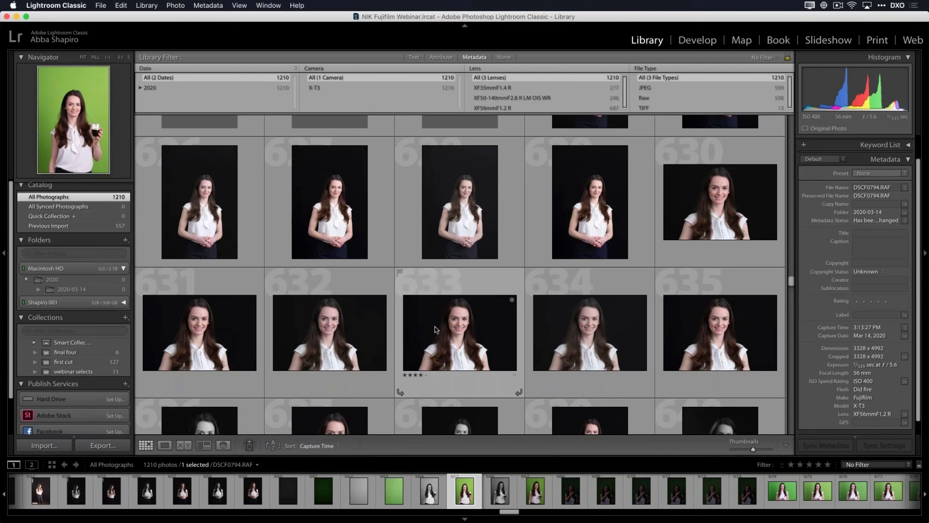
- Show the webinar selects collection and view the blue coat brick wall photos DSCF0934.JPG, DSCF0935.JPG and finally DSCF0933.JPG enlarged
{"action": "left_click", "coordinate": [70, 373]}
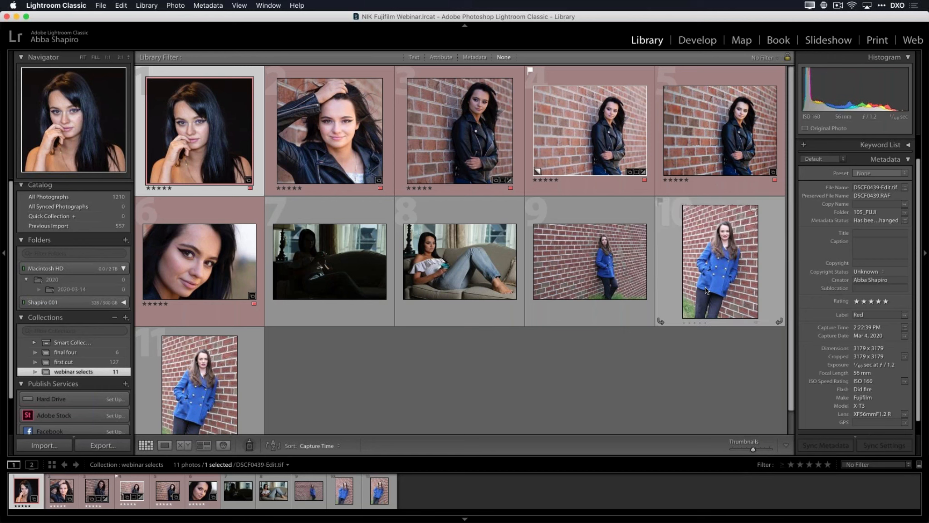
{"action": "left_click", "coordinate": [723, 260]}
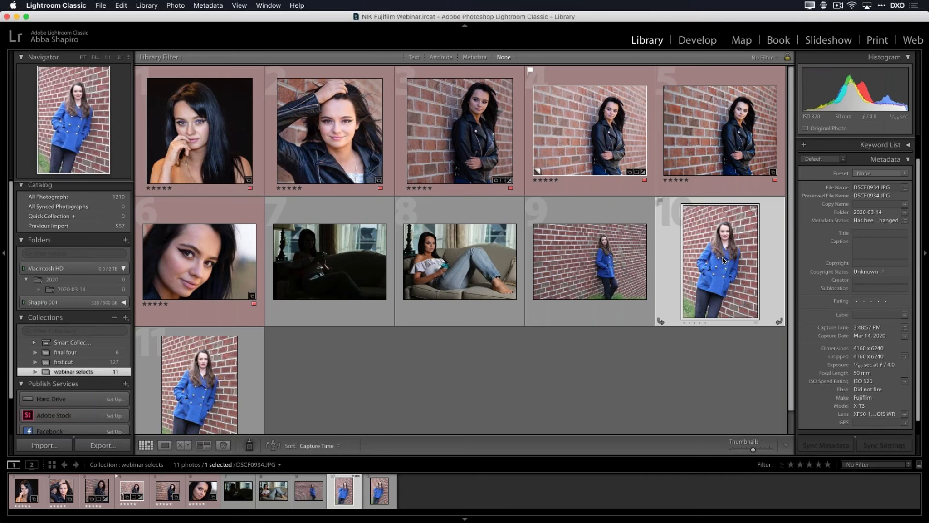
{"action": "double_click", "coordinate": [723, 261]}
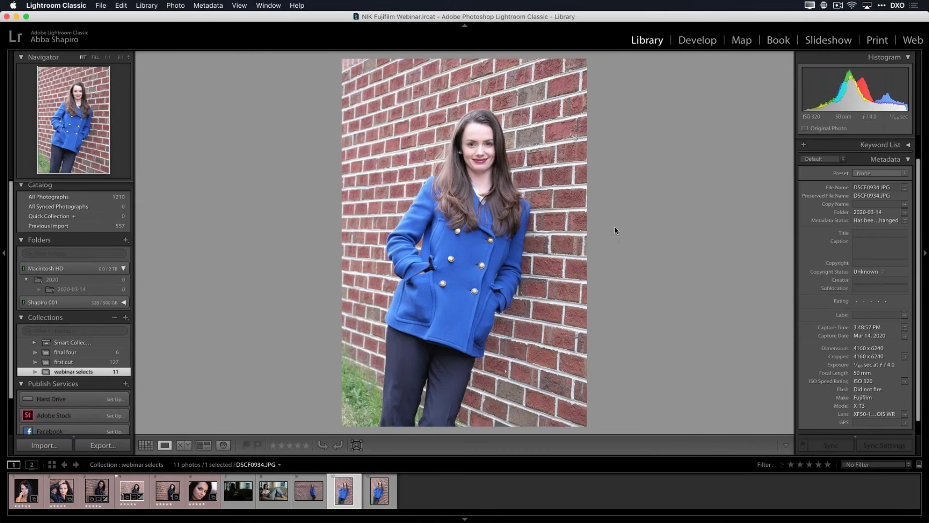
{"action": "left_click", "coordinate": [380, 498]}
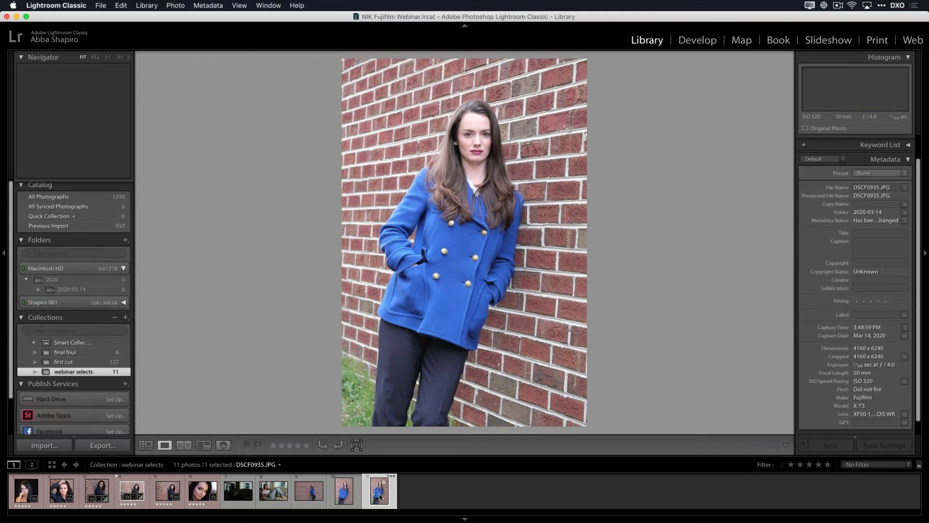
{"action": "left_click", "coordinate": [315, 497]}
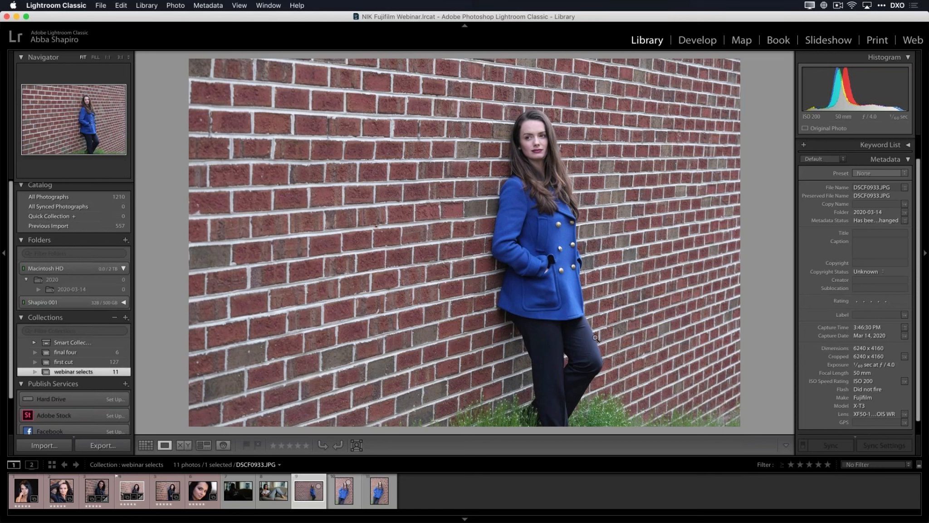
- Develop DSCF0933.JPG with Exposure +0.25, Shadows +21 and Texture +33
{"action": "left_click", "coordinate": [700, 41]}
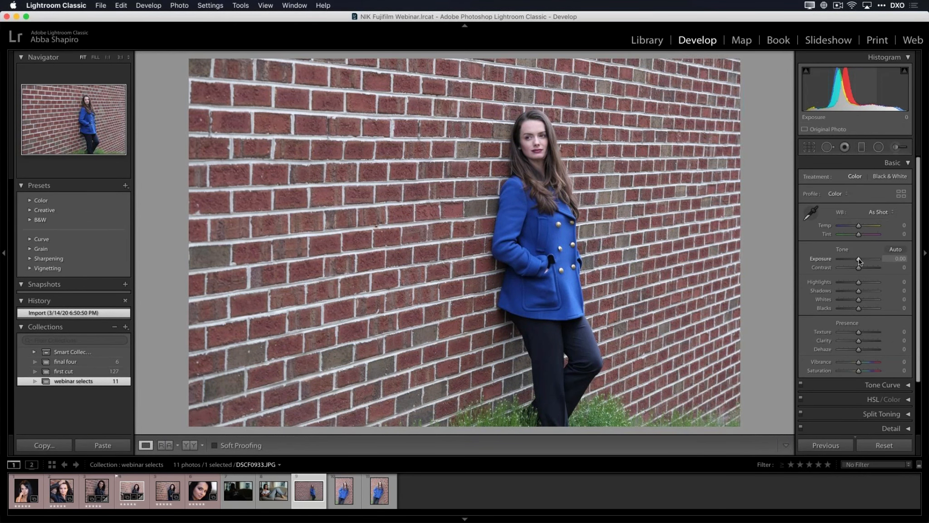
{"action": "left_click_drag", "start_coordinate": [860, 261], "coordinate": [862, 260]}
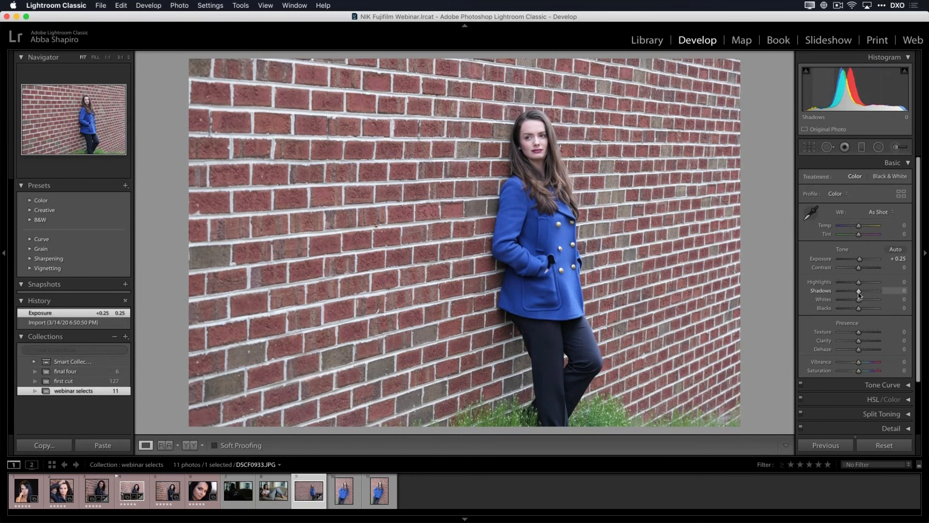
{"action": "left_click_drag", "start_coordinate": [859, 293], "coordinate": [862, 293]}
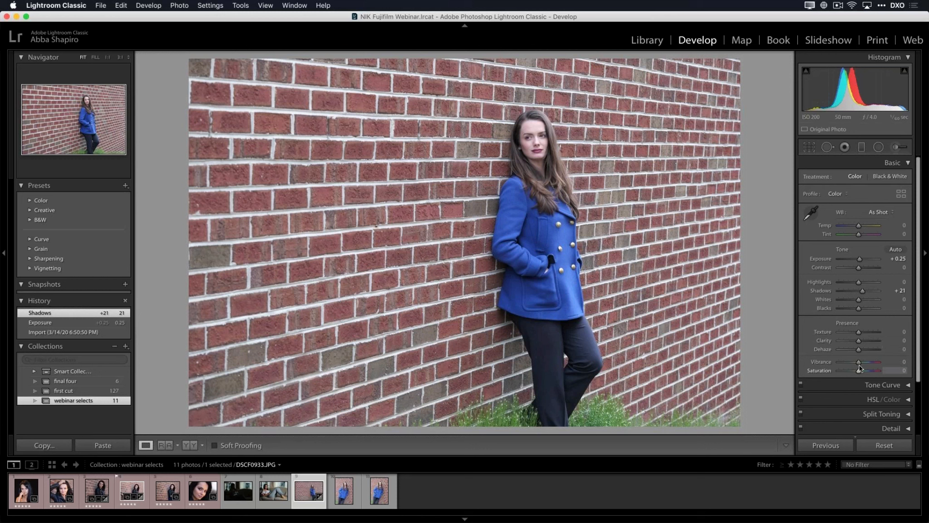
{"action": "left_click_drag", "start_coordinate": [858, 334], "coordinate": [865, 335]}
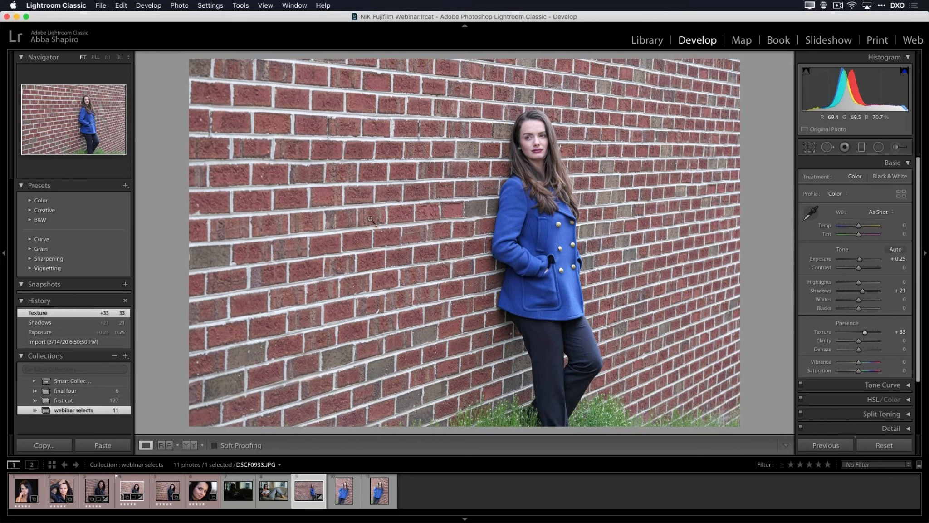
- Send a copy of the brick wall photo with Lightroom adjustments to Color Efex Pro 4 for editing
{"action": "right_click", "coordinate": [391, 235]}
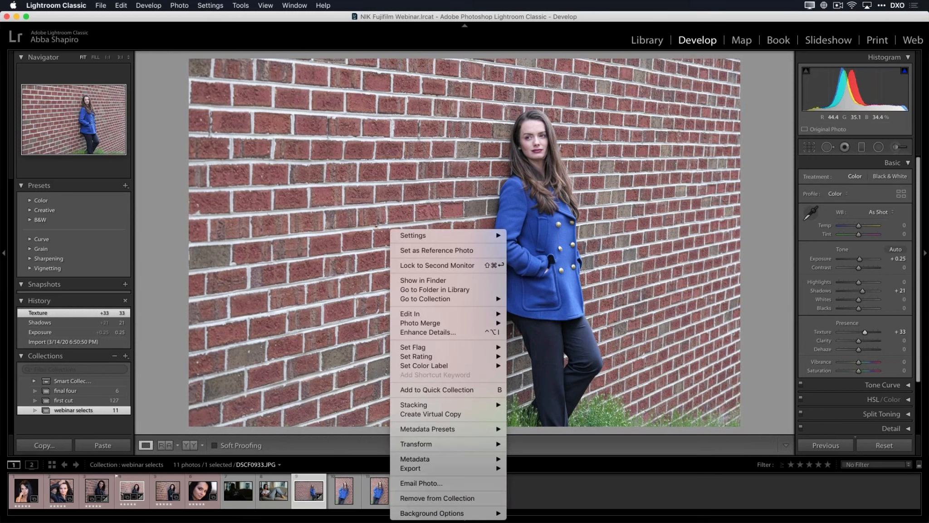
{"action": "mouse_move", "coordinate": [412, 313]}
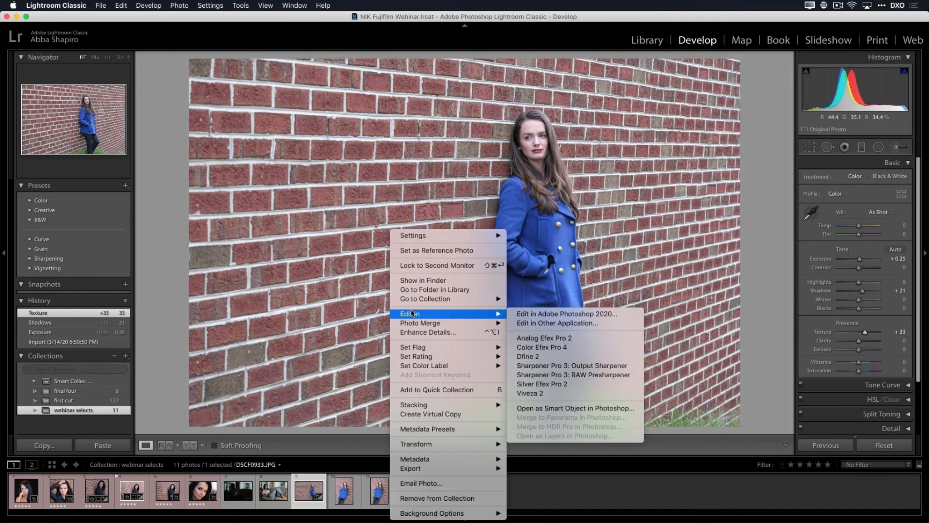
{"action": "left_click", "coordinate": [564, 350]}
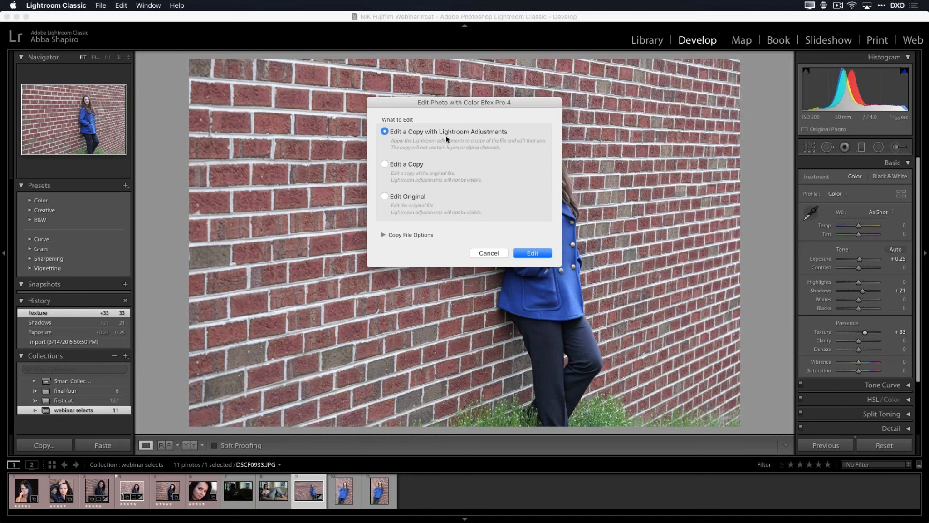
{"action": "left_click", "coordinate": [532, 253]}
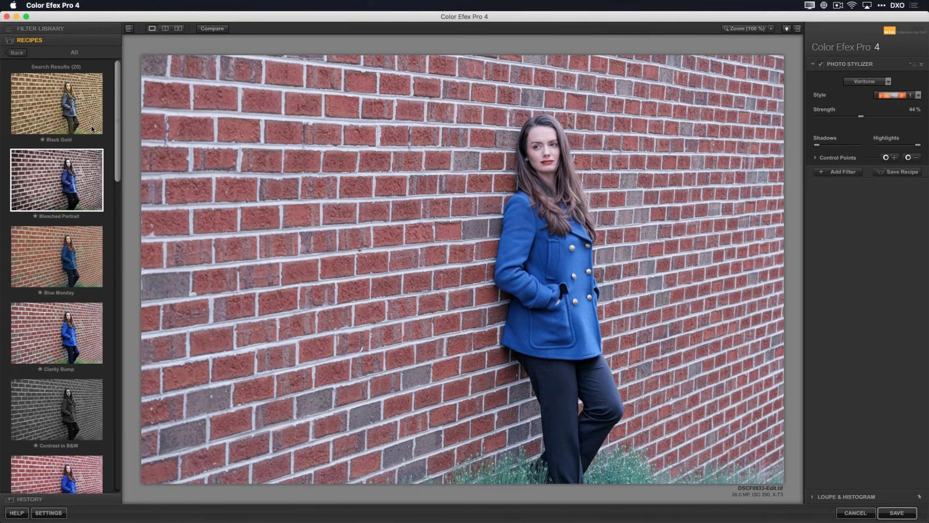
- Switch from the recipes to the filter library and apply the High Key filter to the photo
{"action": "left_click", "coordinate": [20, 30]}
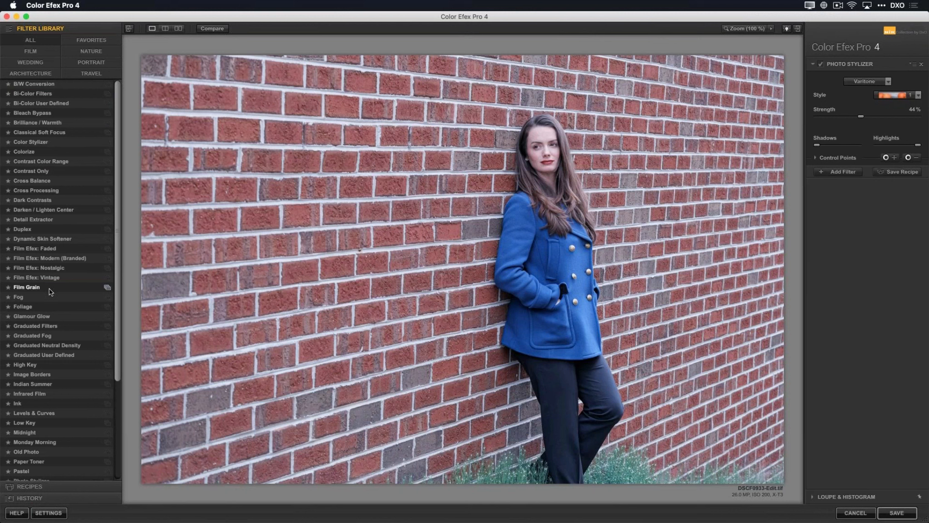
{"action": "left_click_drag", "start_coordinate": [117, 377], "coordinate": [129, 300]}
{"action": "left_click", "coordinate": [34, 365]}
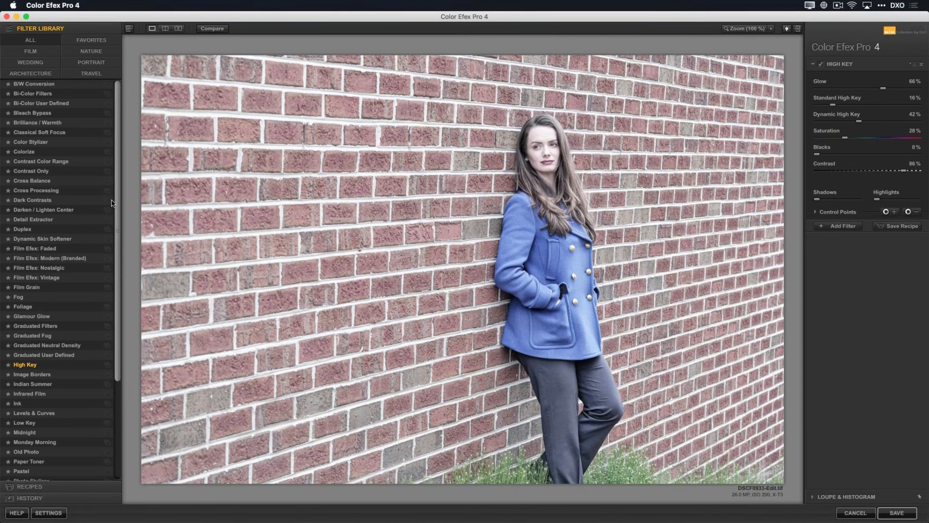
- Apply the Darken / Lighten Center filter, try its Maximum Depth and Brighten Edges presets, and settle on the Default preset
{"action": "left_click", "coordinate": [44, 210]}
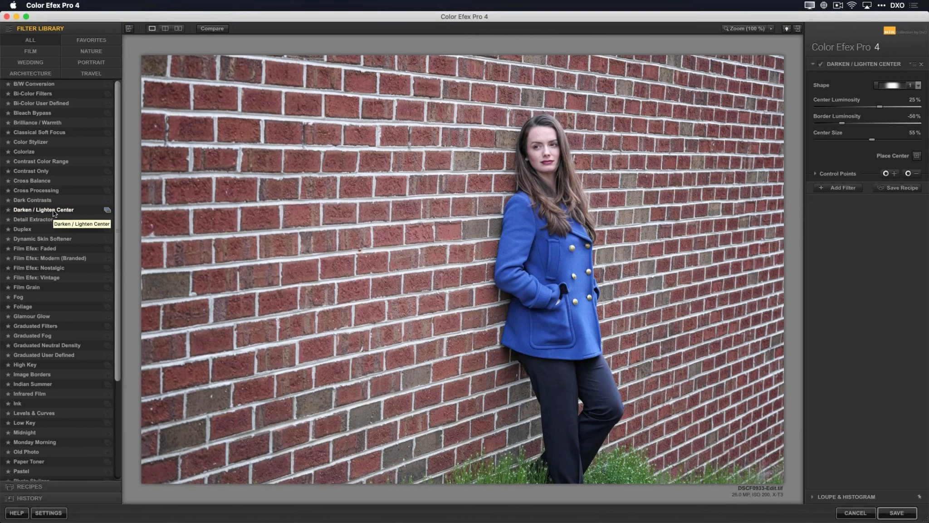
{"action": "left_click", "coordinate": [108, 212]}
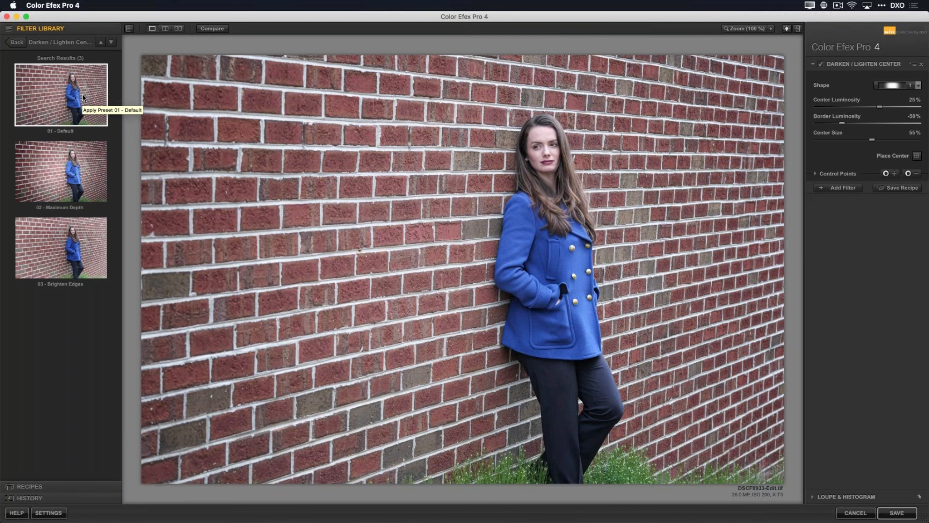
{"action": "left_click", "coordinate": [74, 178]}
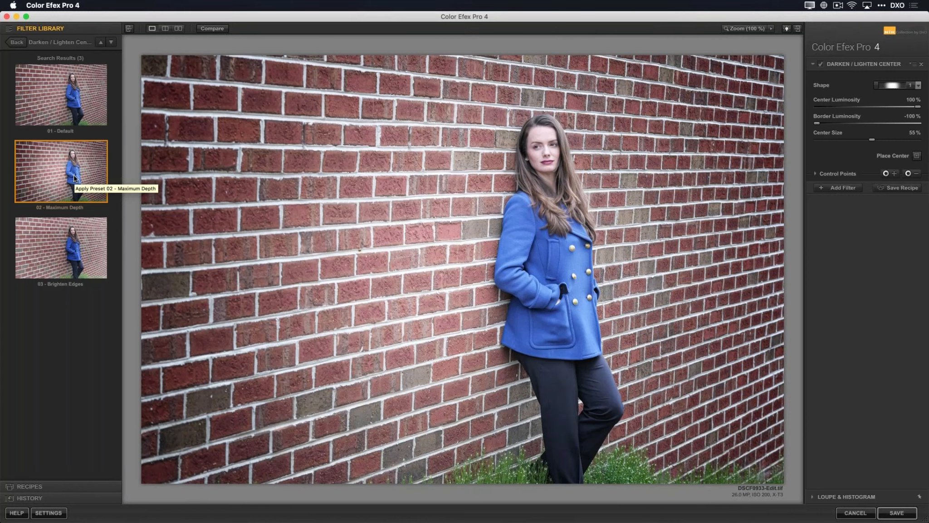
{"action": "left_click", "coordinate": [69, 254]}
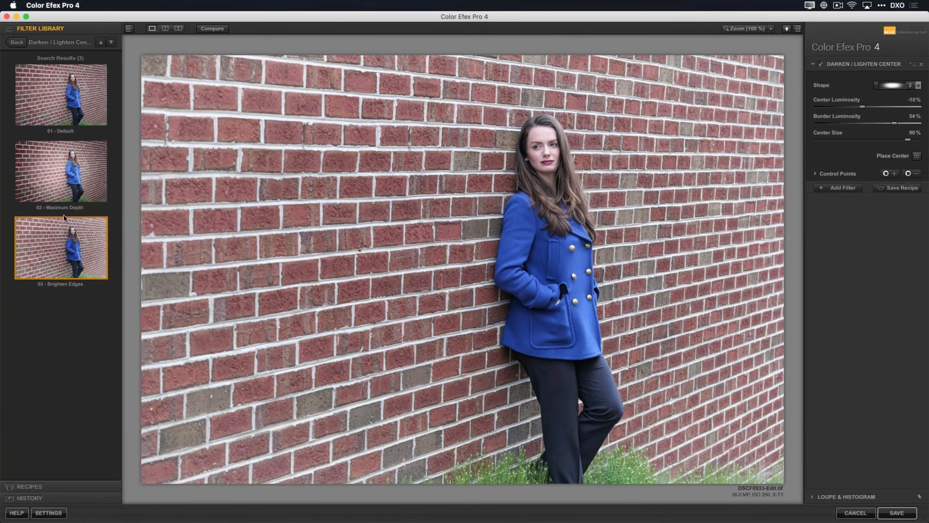
{"action": "left_click", "coordinate": [65, 170]}
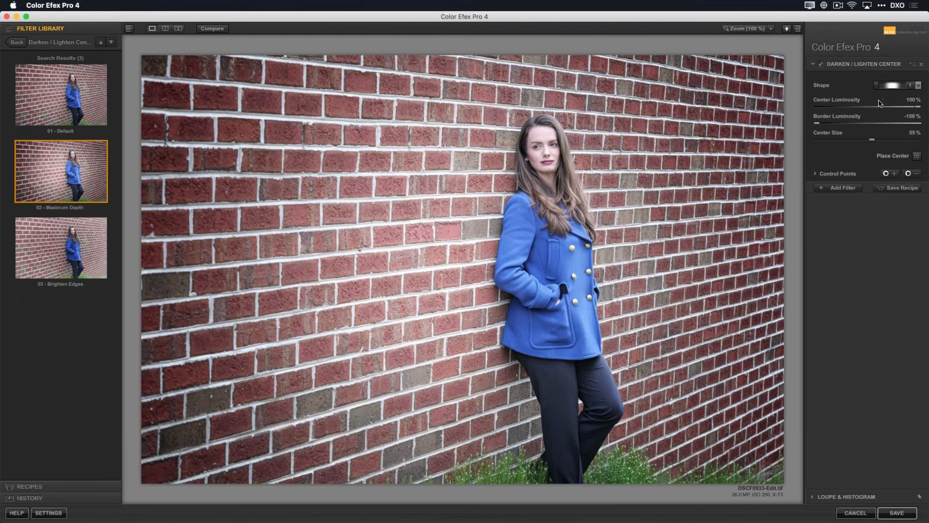
{"action": "left_click", "coordinate": [75, 103]}
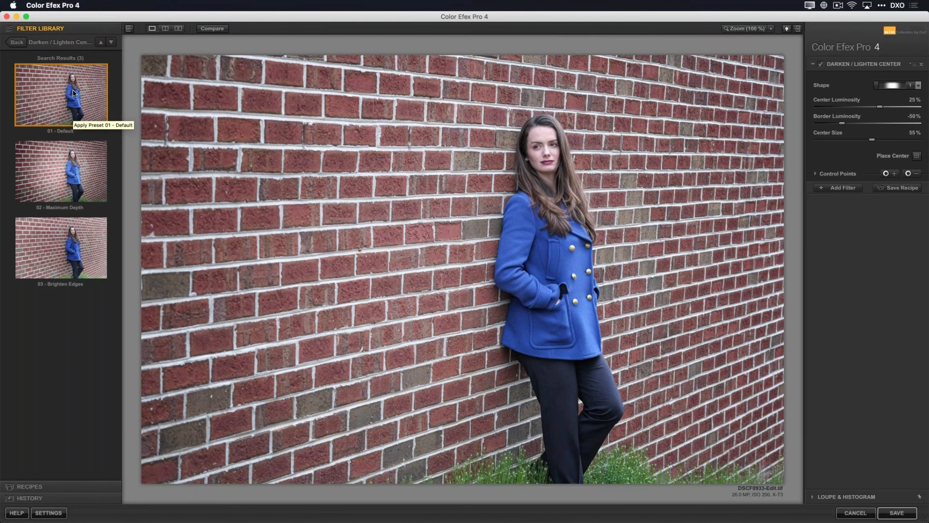
- Place the filter's center on the woman's upper body and set Center Size 26%, Border Luminosity -73% and Center Luminosity 18%
{"action": "left_click", "coordinate": [917, 157]}
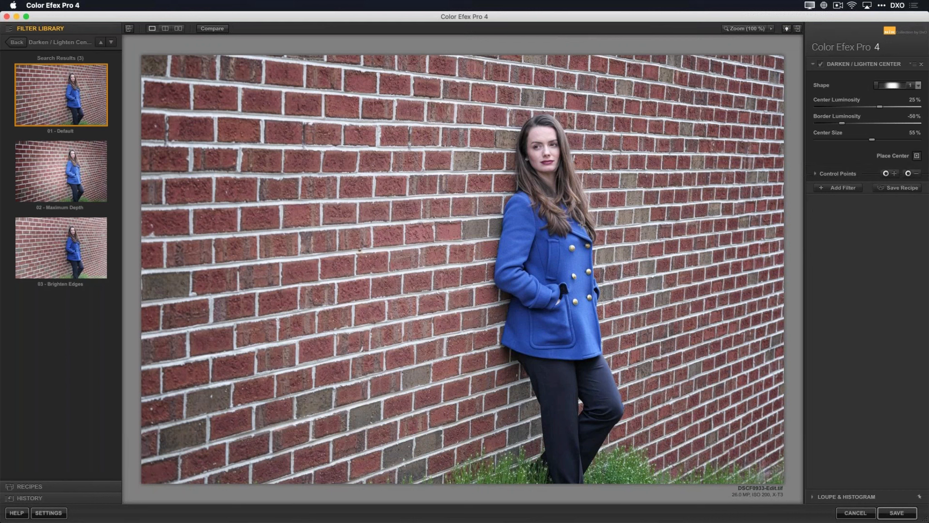
{"action": "left_click", "coordinate": [560, 222]}
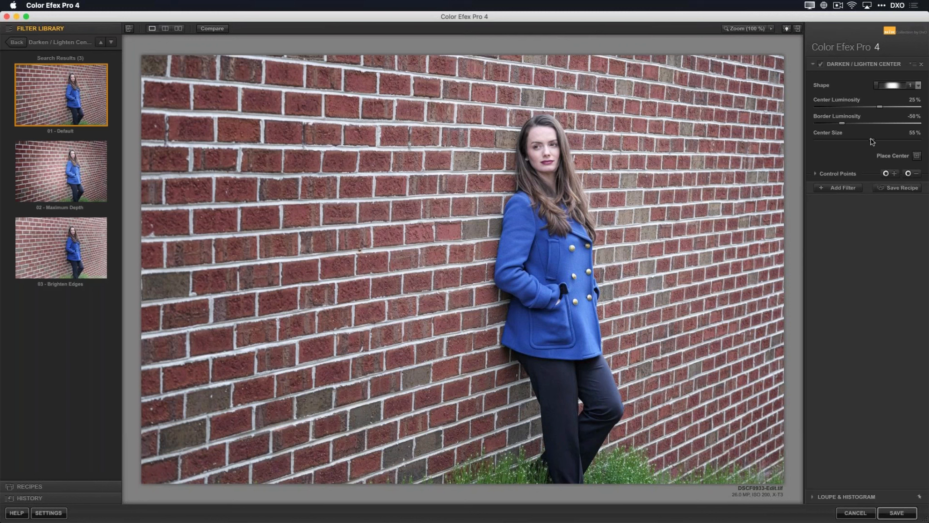
{"action": "left_click_drag", "start_coordinate": [871, 141], "coordinate": [830, 123]}
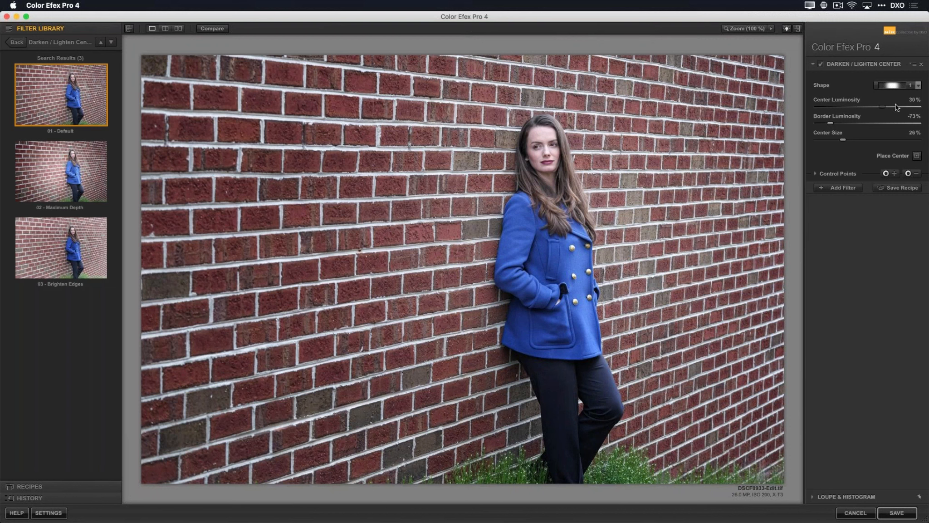
{"action": "left_click_drag", "start_coordinate": [886, 107], "coordinate": [873, 112]}
{"action": "left_click", "coordinate": [876, 108]}
- Compare the original photo with the filtered result, first by toggling between them and then with both images shown together
{"action": "left_click", "coordinate": [219, 30]}
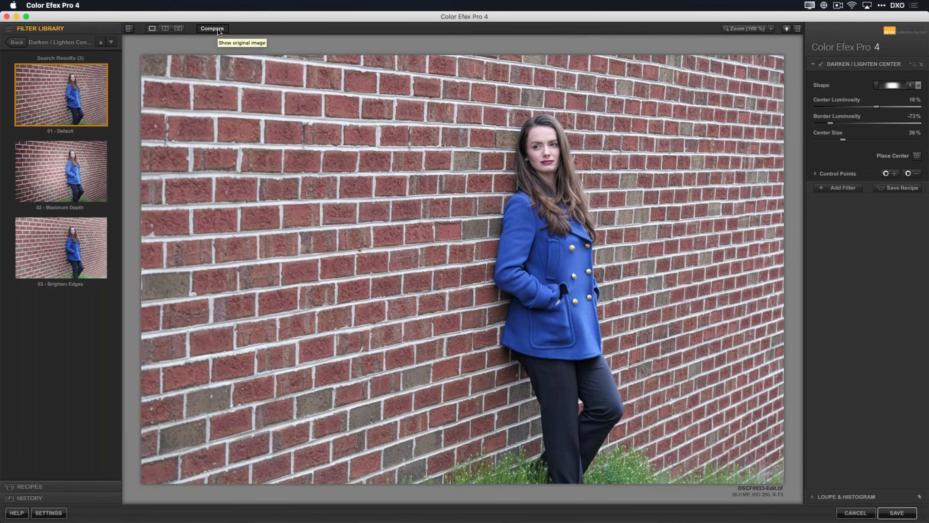
{"action": "left_click", "coordinate": [219, 31]}
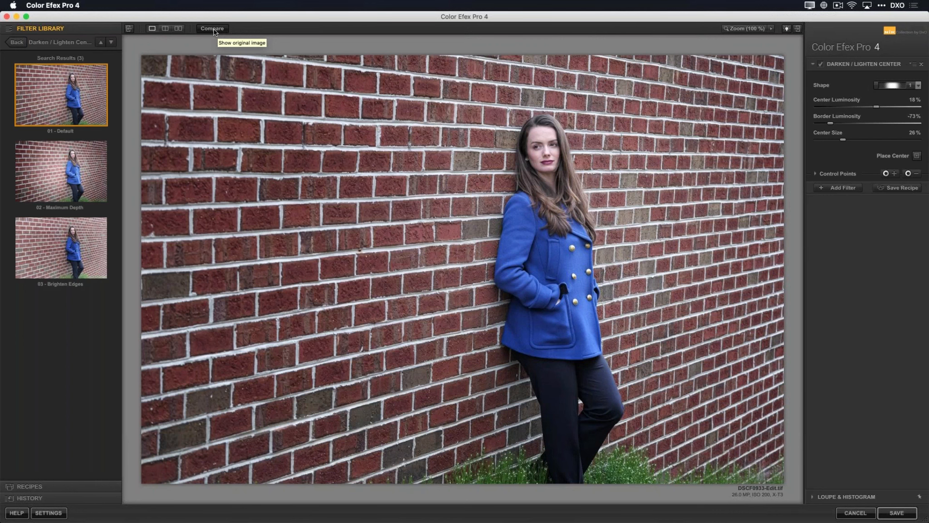
{"action": "left_click", "coordinate": [178, 29]}
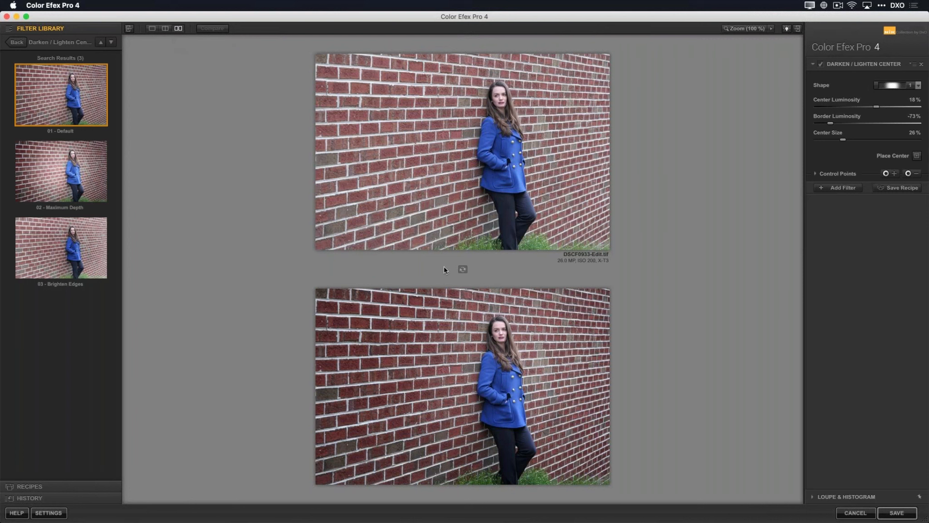
- Compare the original and filtered photo in side-by-side, stacked and split views, moving the split line, and return to the single-image view
{"action": "left_click", "coordinate": [463, 270]}
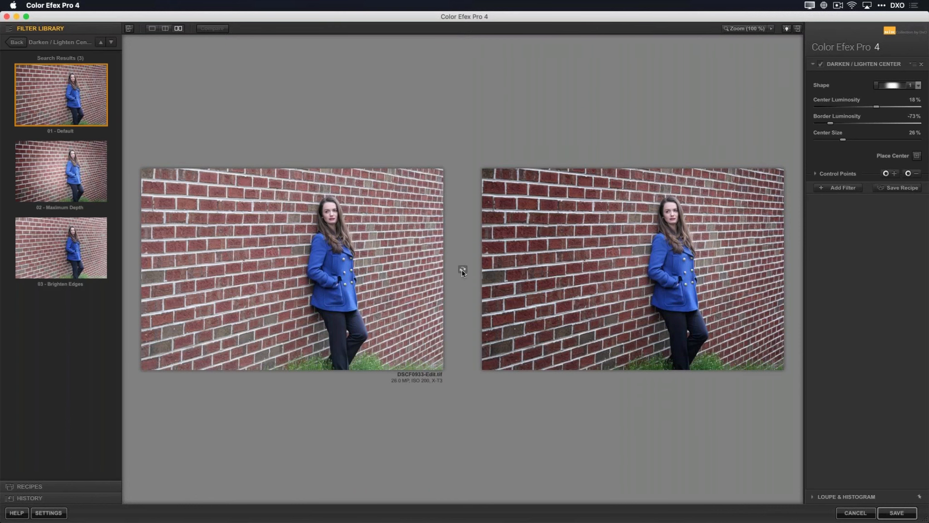
{"action": "left_click", "coordinate": [463, 270]}
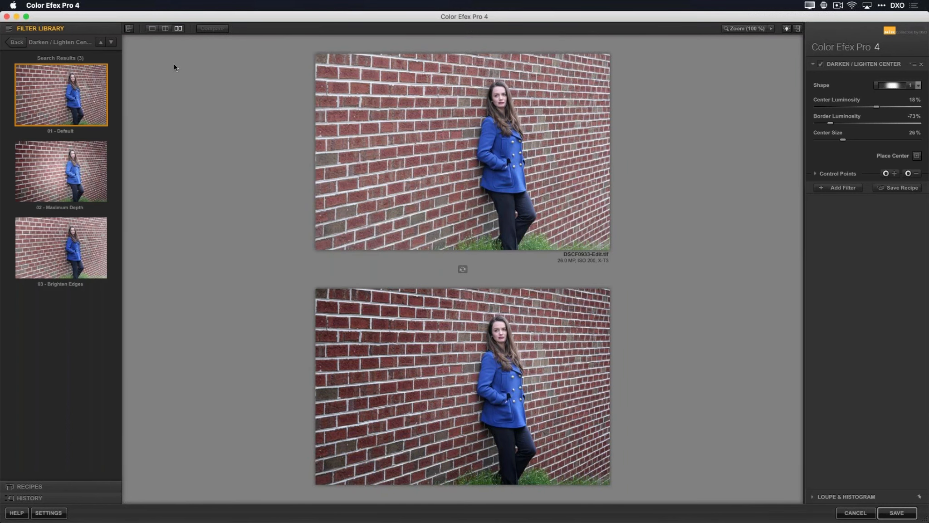
{"action": "left_click", "coordinate": [165, 29]}
{"action": "left_click_drag", "start_coordinate": [462, 226], "coordinate": [437, 236]}
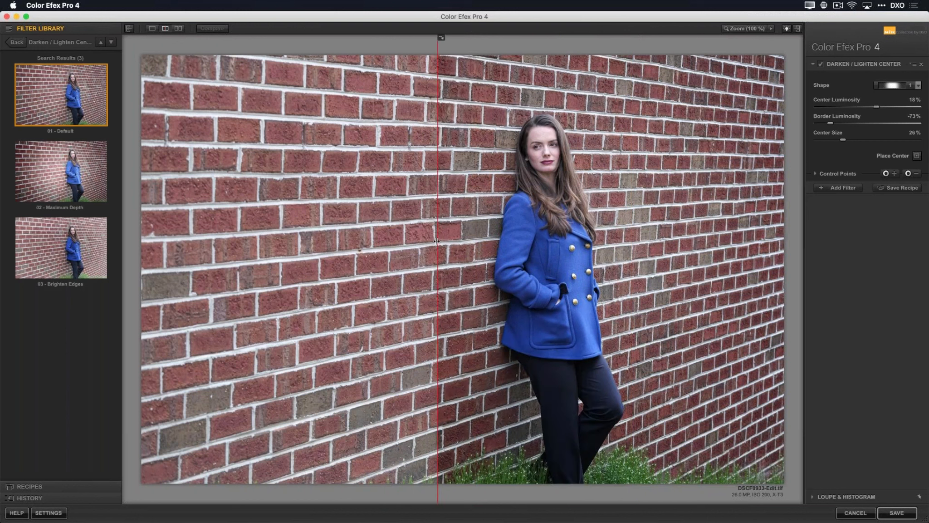
{"action": "left_click", "coordinate": [152, 29]}
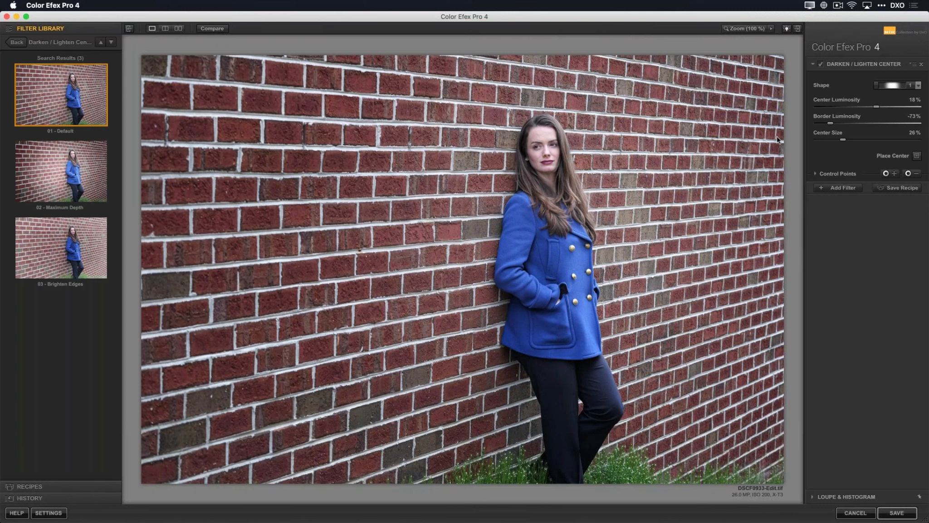
- Try Glamour Glow in place of Darken / Lighten Center, restore the Center Luminosity 18% state from the history, and return to the filter library
{"action": "left_click", "coordinate": [15, 43]}
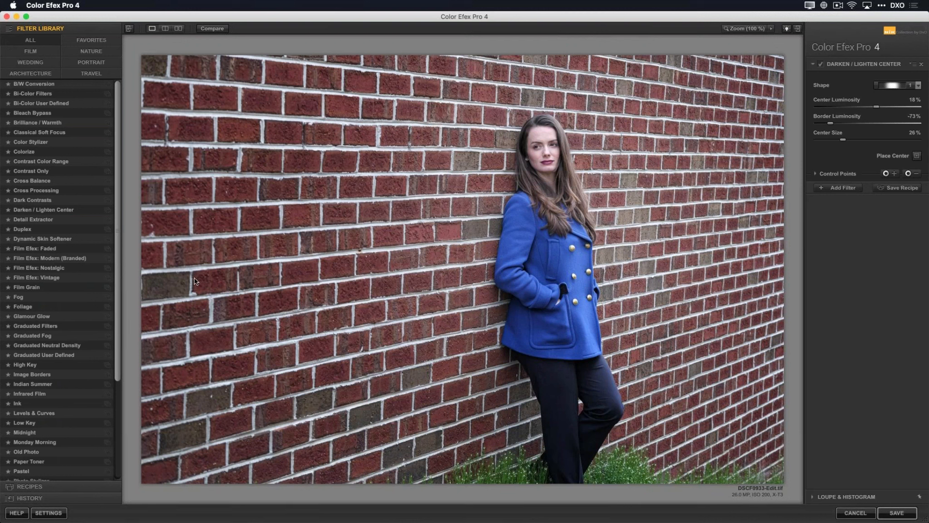
{"action": "left_click", "coordinate": [52, 319]}
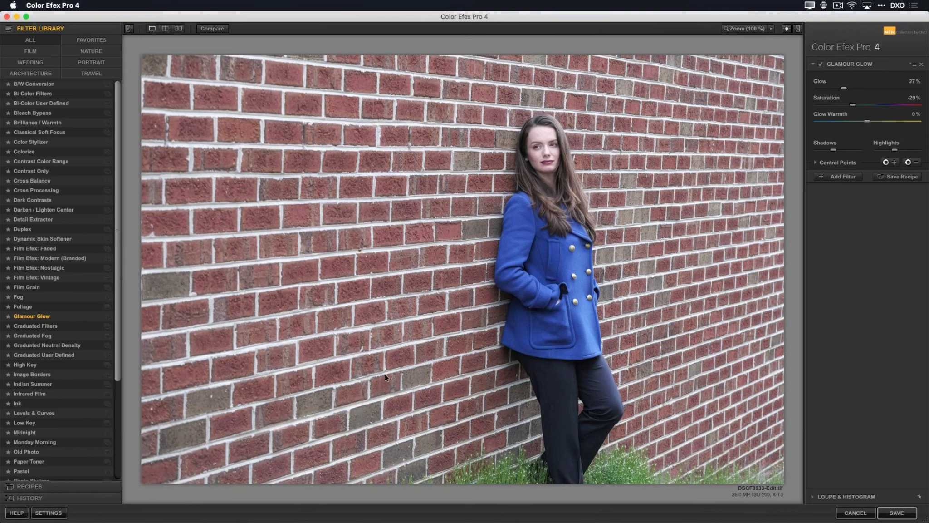
{"action": "left_click", "coordinate": [30, 498]}
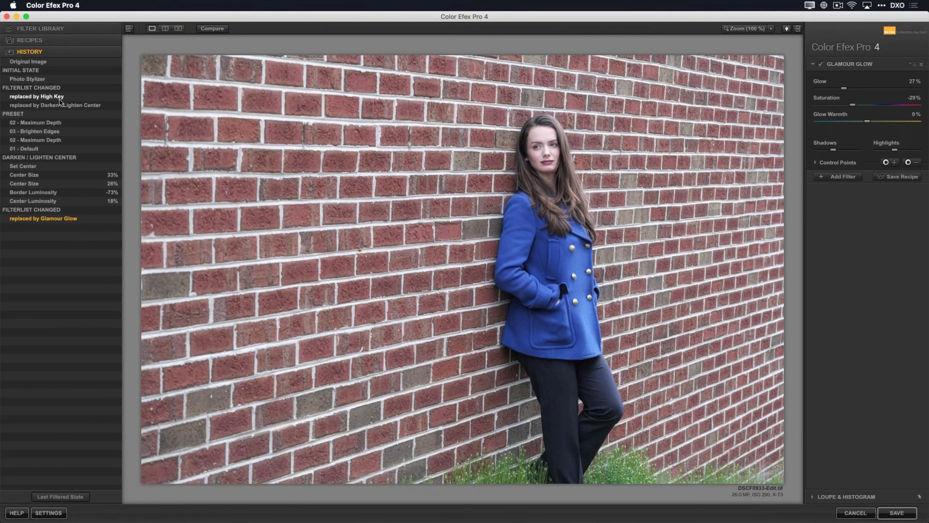
{"action": "left_click", "coordinate": [51, 175]}
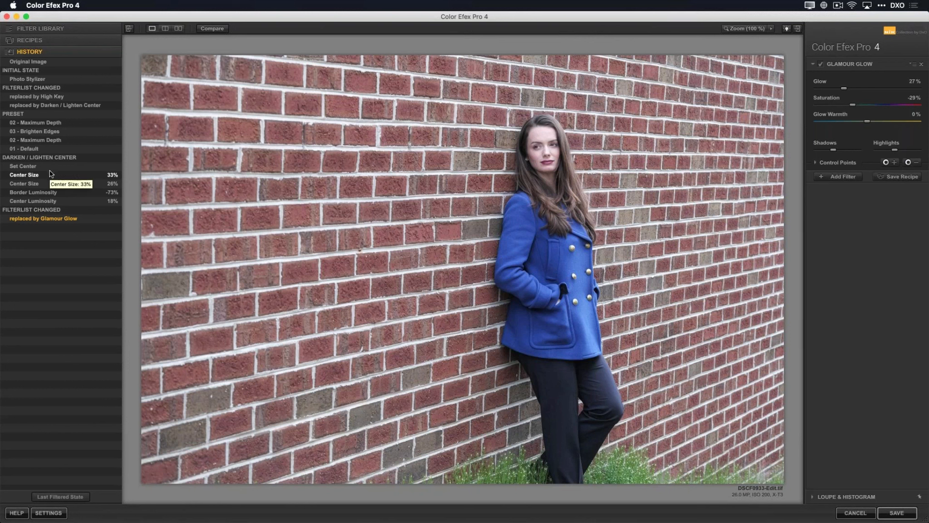
{"action": "left_click", "coordinate": [46, 218]}
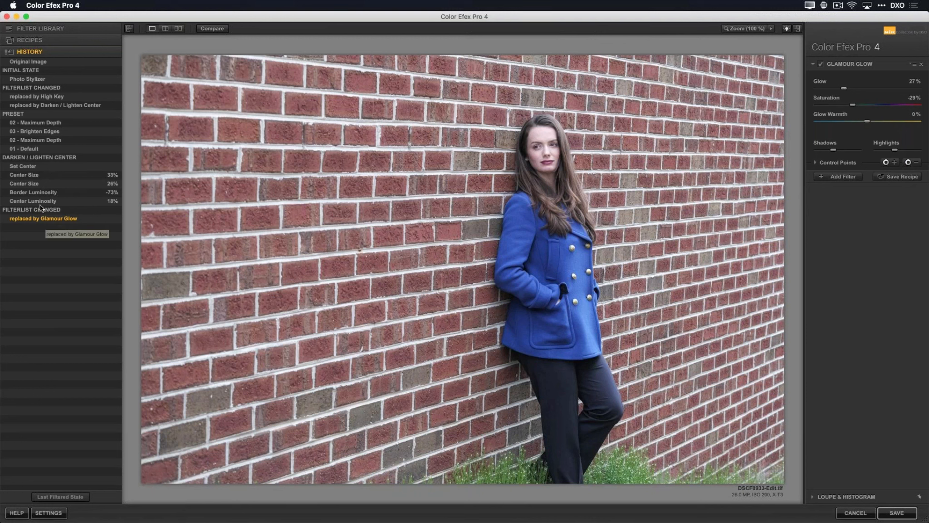
{"action": "left_click", "coordinate": [43, 203]}
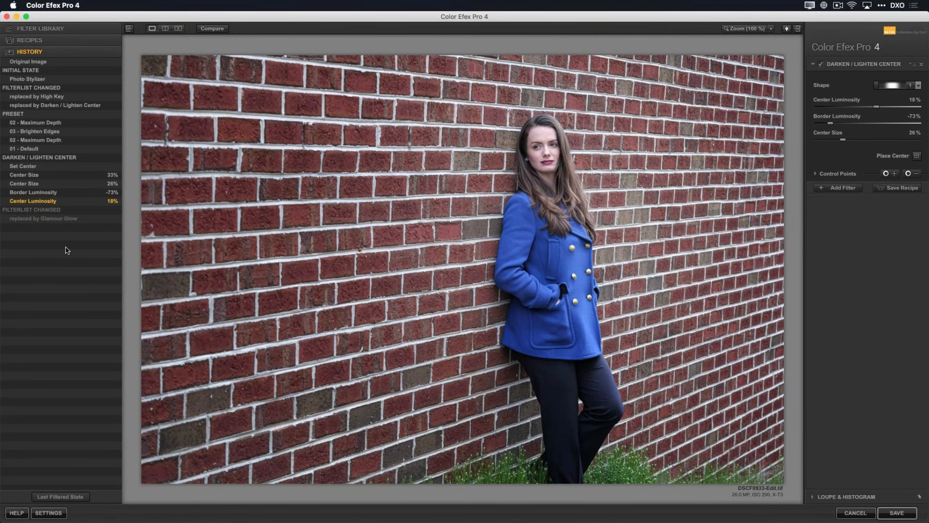
{"action": "left_click", "coordinate": [29, 29]}
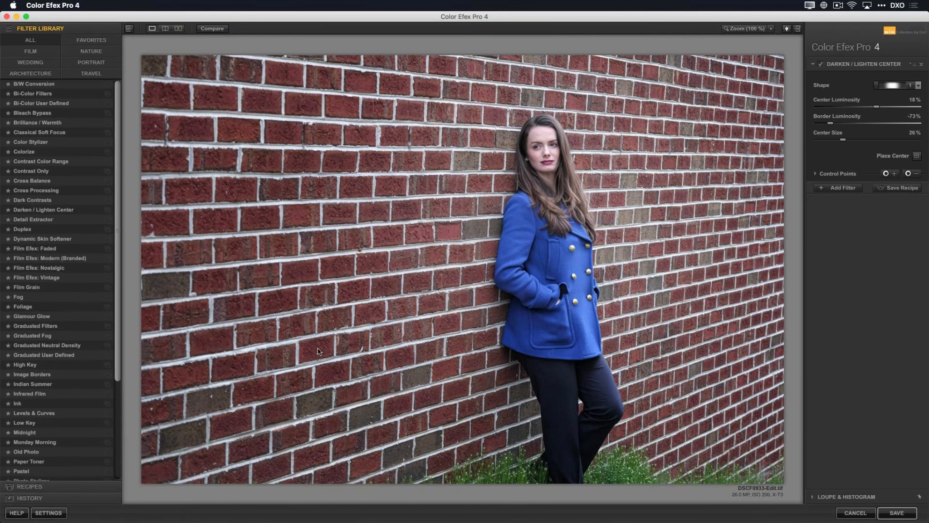
- Add Glamour Glow as a second filter on top of Darken / Lighten Center
{"action": "left_click", "coordinate": [842, 189]}
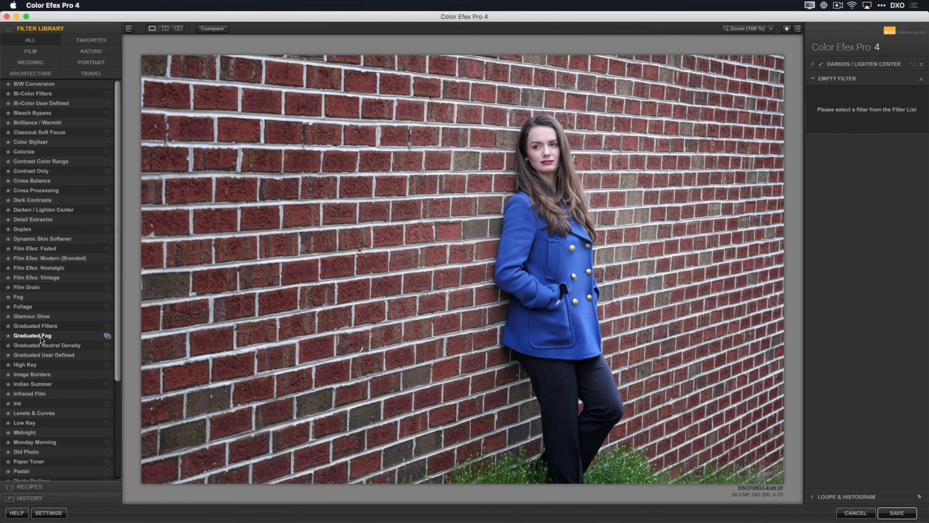
{"action": "scroll", "coordinate": [43, 335], "scroll_direction": "down", "scroll_amount": 5}
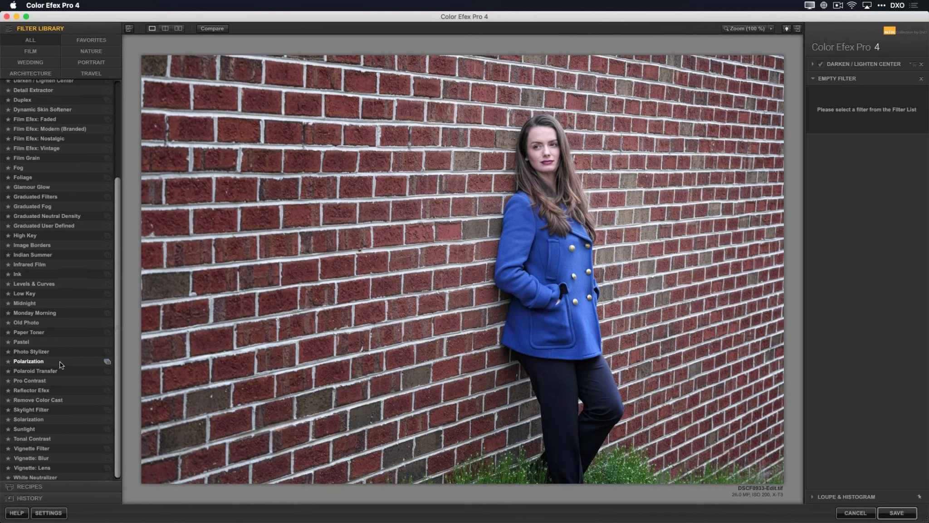
{"action": "scroll", "coordinate": [58, 365], "scroll_direction": "up", "scroll_amount": 5}
{"action": "left_click", "coordinate": [39, 317]}
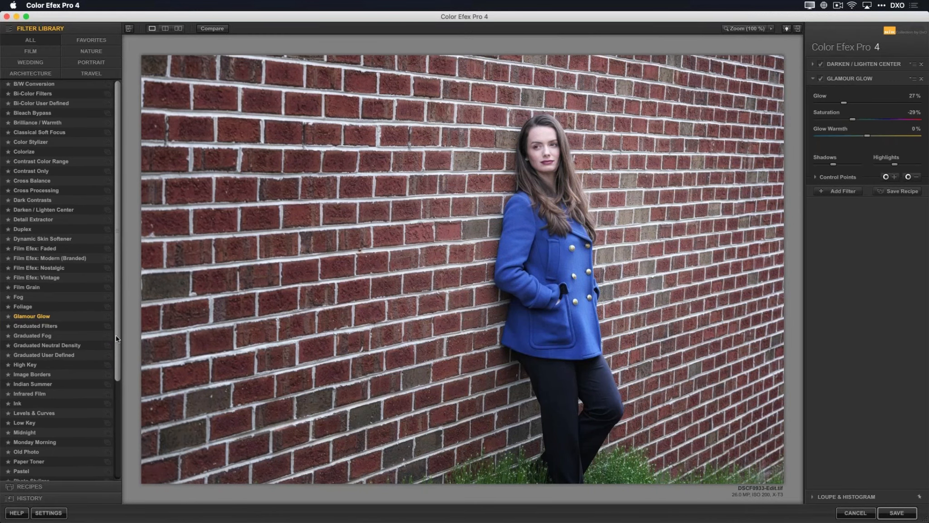
- Try the Glamour Glow presets Strong Glow, Stronger Glow, Subtle Glow and Cool Glow, and settle on Warm Glow
{"action": "left_click", "coordinate": [107, 316]}
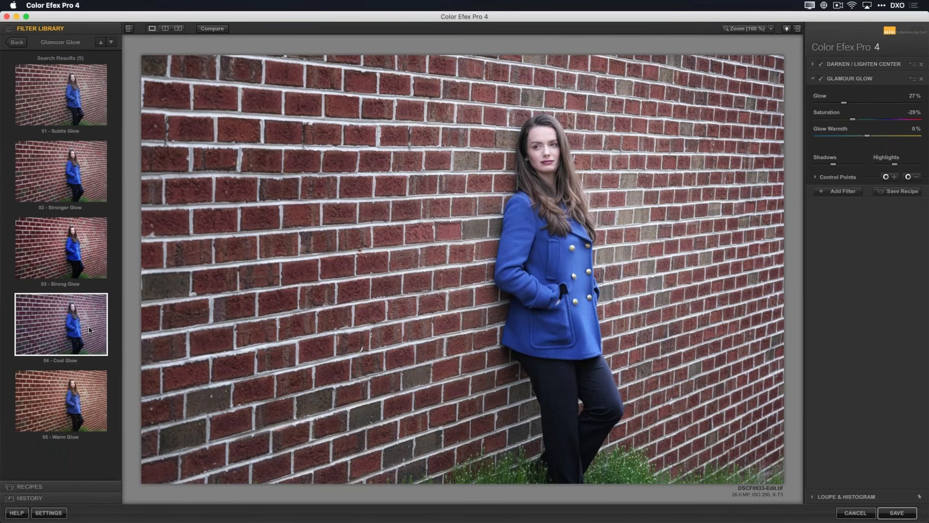
{"action": "left_click", "coordinate": [64, 266]}
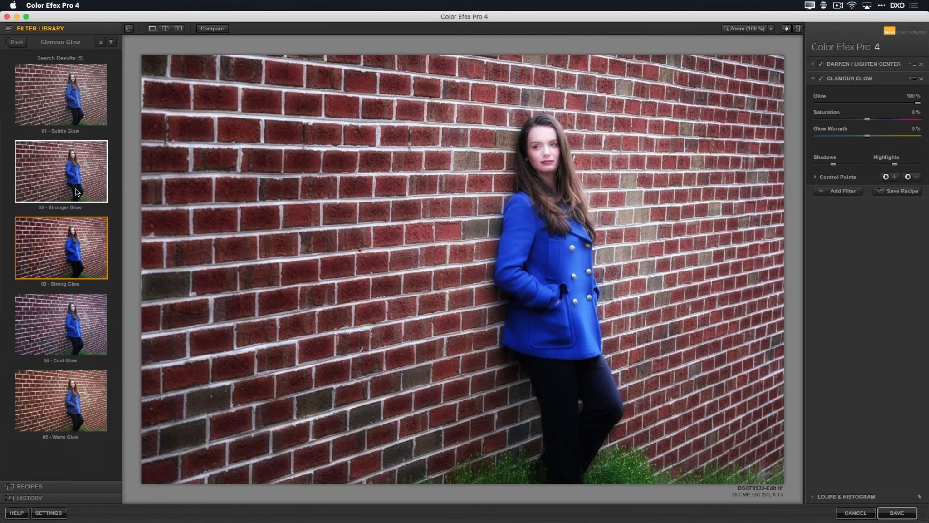
{"action": "left_click", "coordinate": [77, 192]}
{"action": "left_click", "coordinate": [69, 121]}
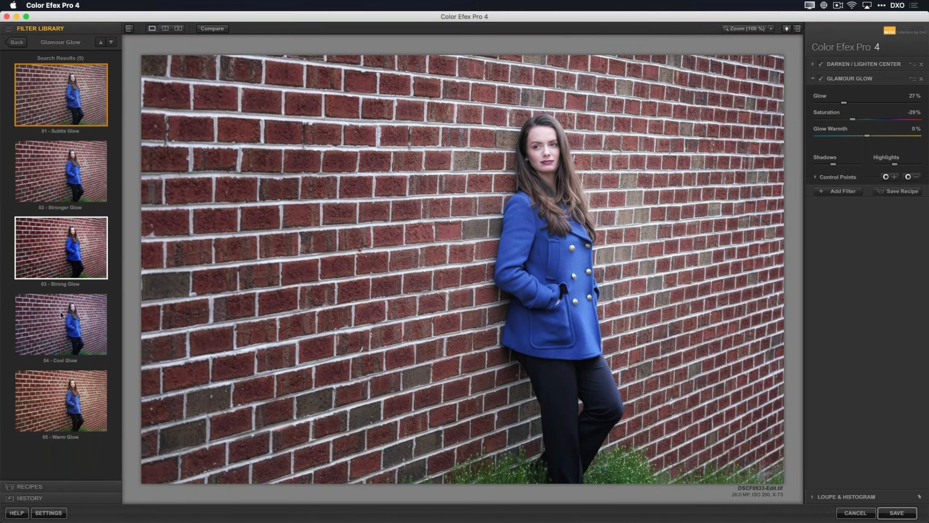
{"action": "left_click", "coordinate": [62, 319]}
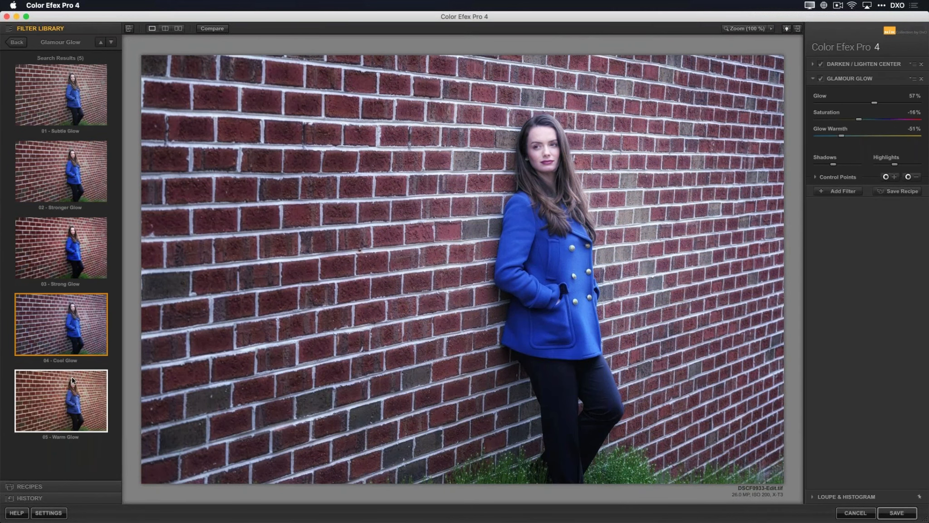
{"action": "left_click", "coordinate": [73, 380]}
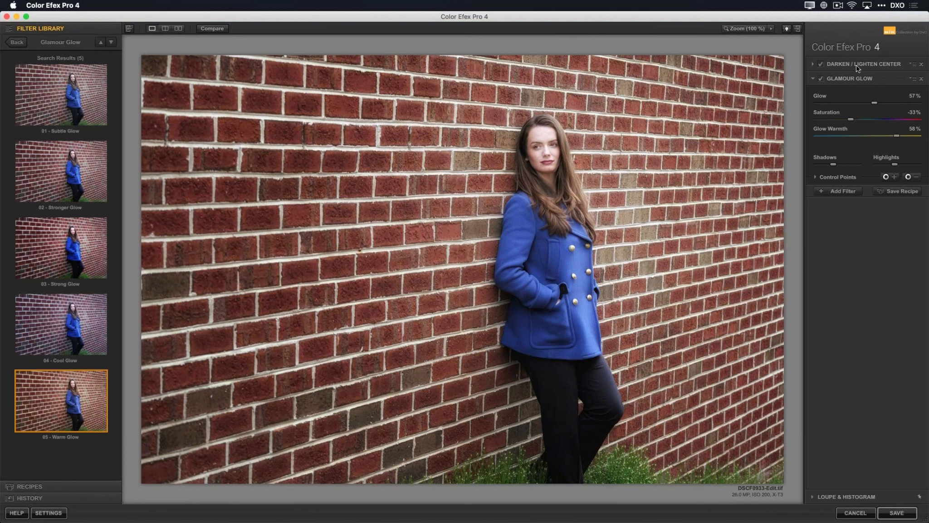
- Review the Darken / Lighten Center settings, reopen the Glamour Glow settings and toggle Glamour Glow to see its effect
{"action": "left_click", "coordinate": [833, 67]}
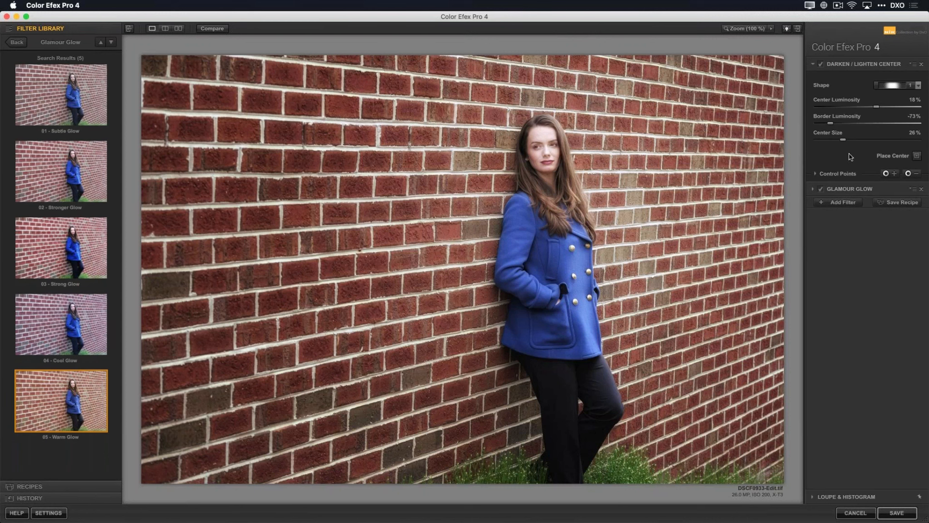
{"action": "left_click", "coordinate": [848, 187]}
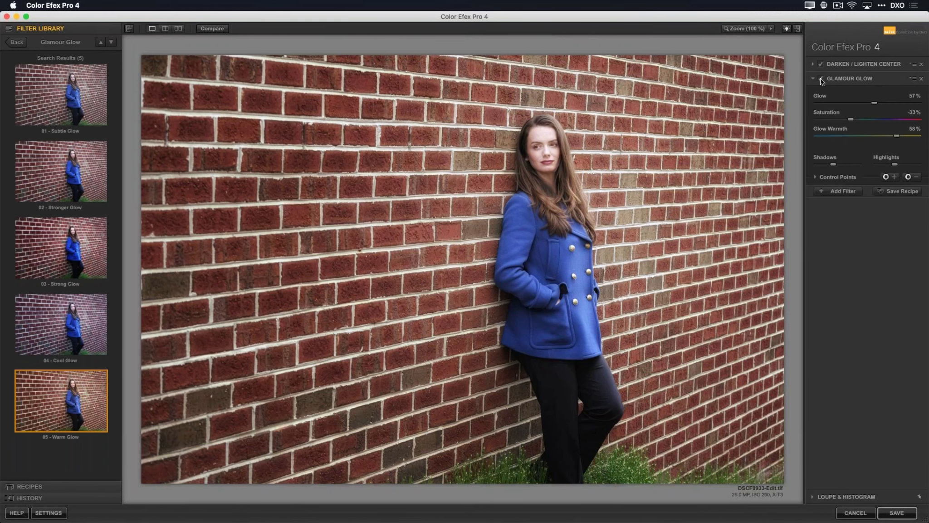
{"action": "left_click", "coordinate": [820, 78]}
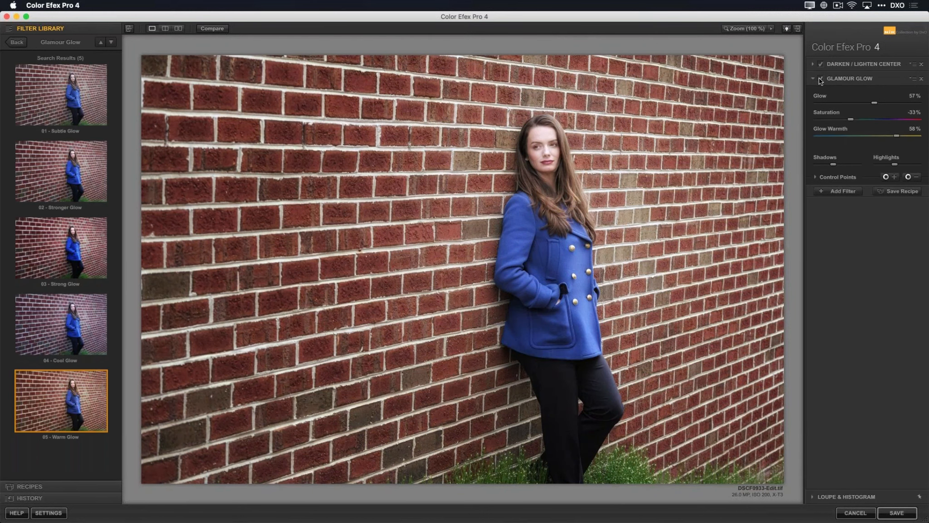
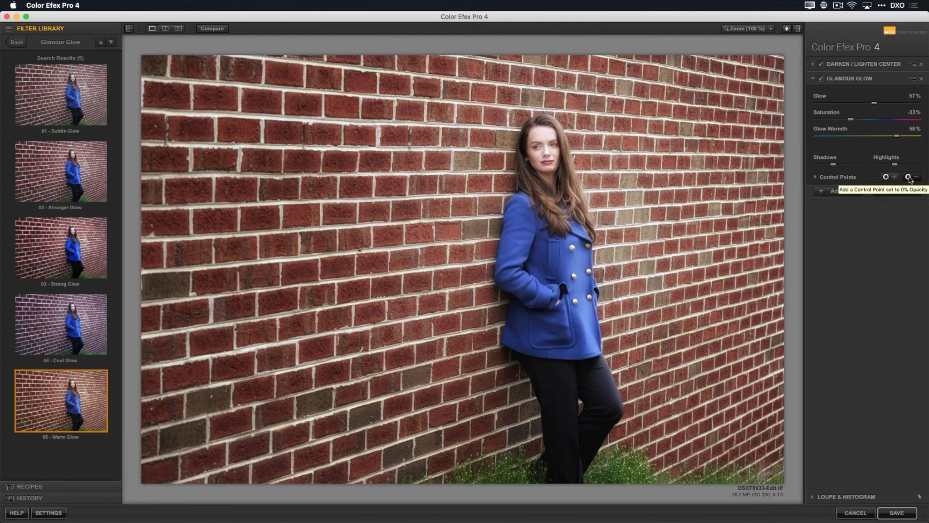
- Add a 0% opacity control point to Glamour Glow and position it on the woman's forehead, viewing her face at 200%
{"action": "left_click", "coordinate": [909, 177]}
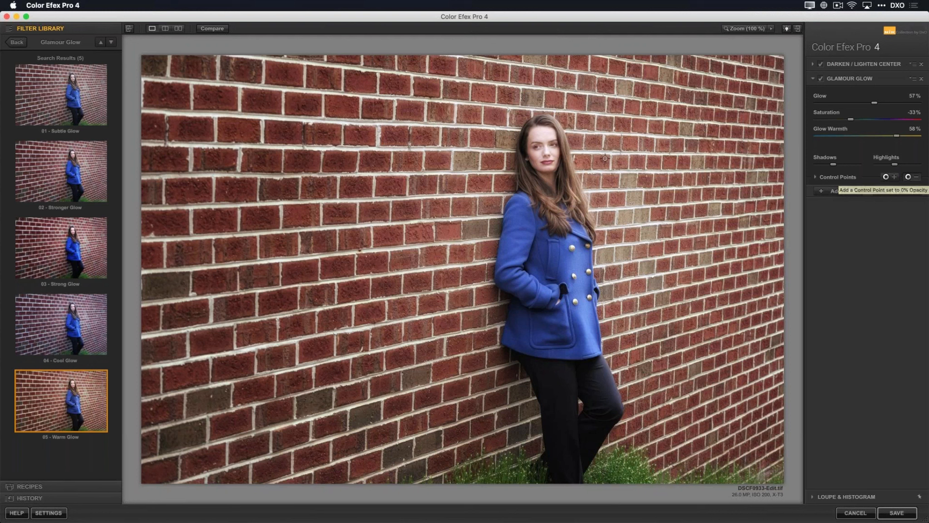
{"action": "left_click", "coordinate": [545, 139]}
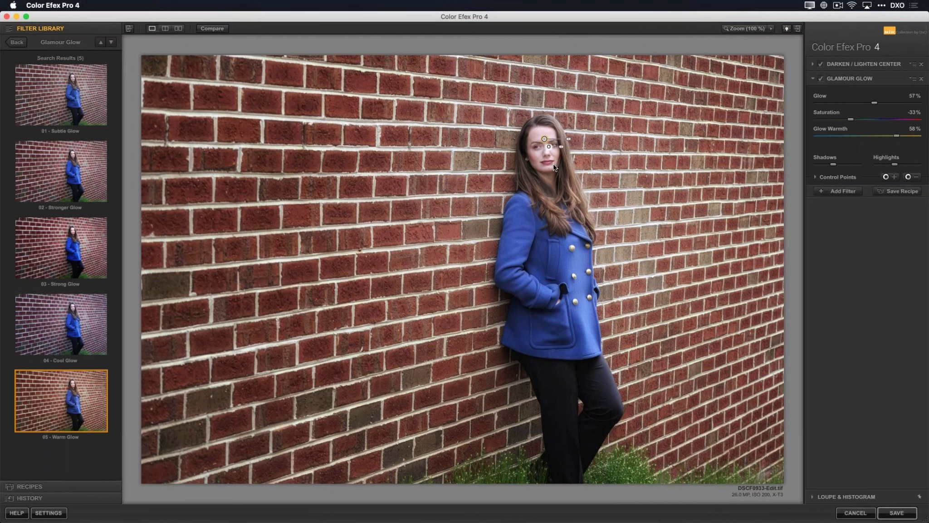
{"action": "left_click", "coordinate": [757, 29]}
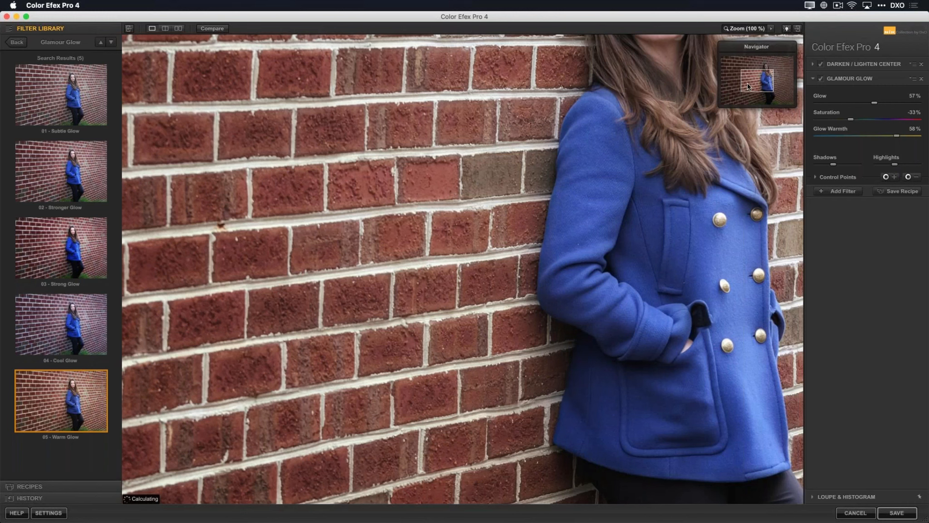
{"action": "left_click_drag", "start_coordinate": [748, 87], "coordinate": [757, 76]}
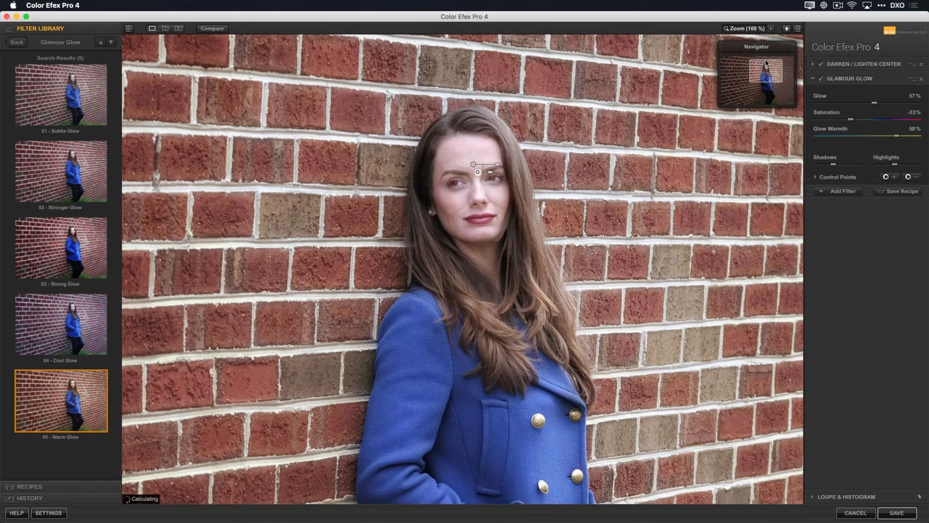
{"action": "left_click", "coordinate": [771, 28]}
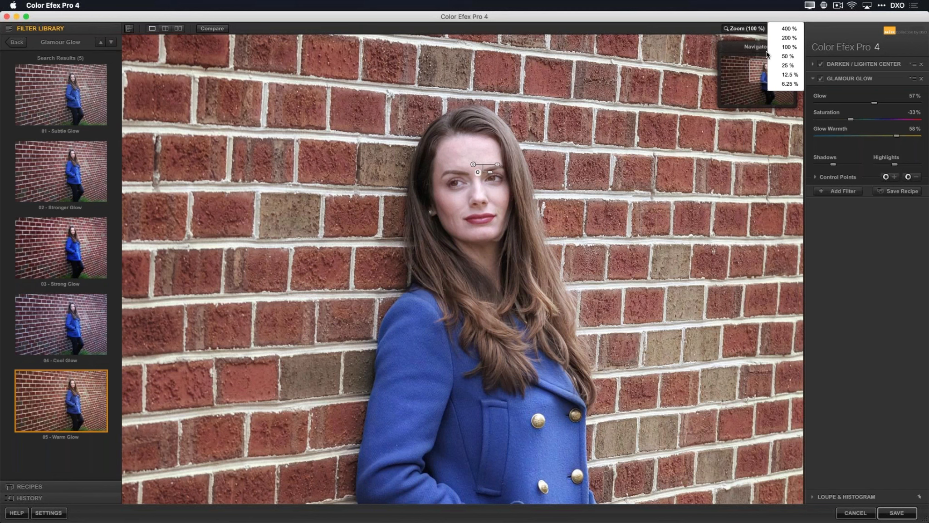
{"action": "left_click", "coordinate": [784, 38]}
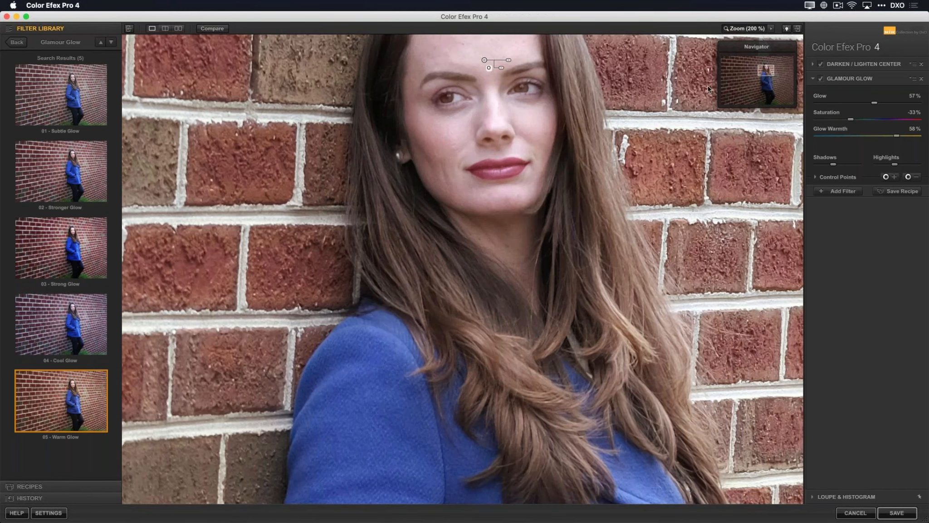
{"action": "left_click", "coordinate": [770, 71]}
{"action": "left_click_drag", "start_coordinate": [770, 72], "coordinate": [772, 69]}
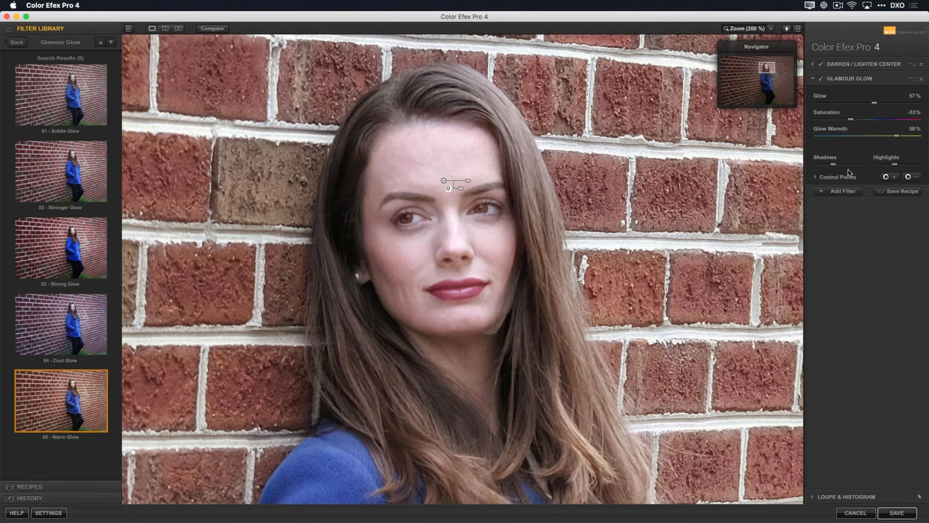
{"action": "left_click", "coordinate": [444, 180]}
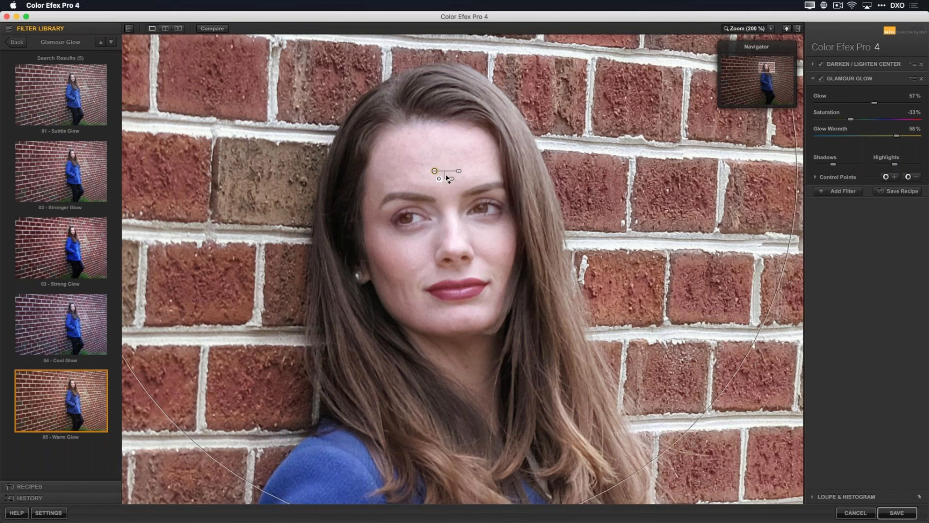
{"action": "mouse_move", "coordinate": [443, 182]}
{"action": "left_mouse_down"}
{"action": "mouse_move", "coordinate": [436, 193]}
{"action": "mouse_move", "coordinate": [419, 186]}
{"action": "mouse_move", "coordinate": [436, 173]}
{"action": "left_mouse_up"}
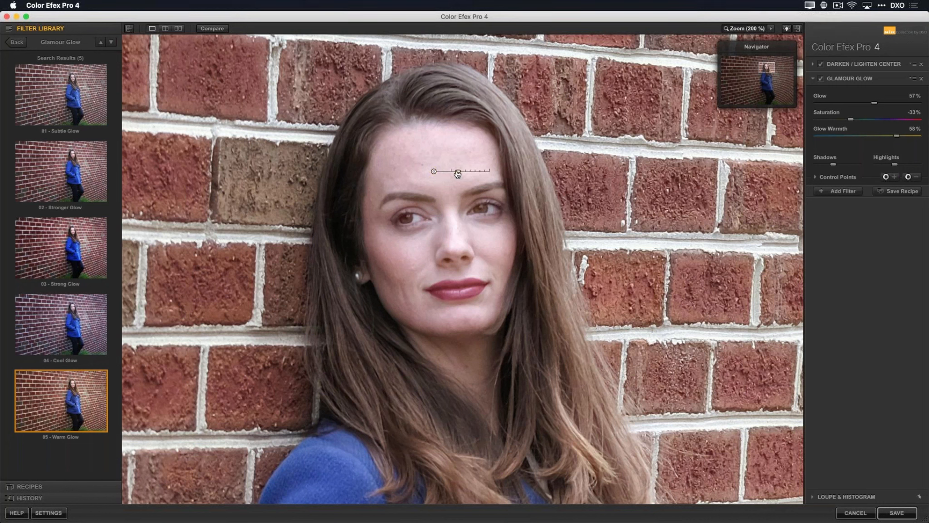
- Reduce the control point's size to 5% and shift it slightly higher on the woman's forehead
{"action": "mouse_move", "coordinate": [458, 173]}
{"action": "left_mouse_down"}
{"action": "mouse_move", "coordinate": [489, 173]}
{"action": "mouse_move", "coordinate": [452, 174]}
{"action": "left_mouse_up"}
{"action": "left_click", "coordinate": [432, 171]}
{"action": "left_click_drag", "start_coordinate": [432, 169], "coordinate": [429, 166]}
{"action": "left_click_drag", "start_coordinate": [431, 168], "coordinate": [427, 166]}
- List the Glamour Glow control points, display the mask of Control Point 1 and set its size to 4%
{"action": "left_click", "coordinate": [816, 178]}
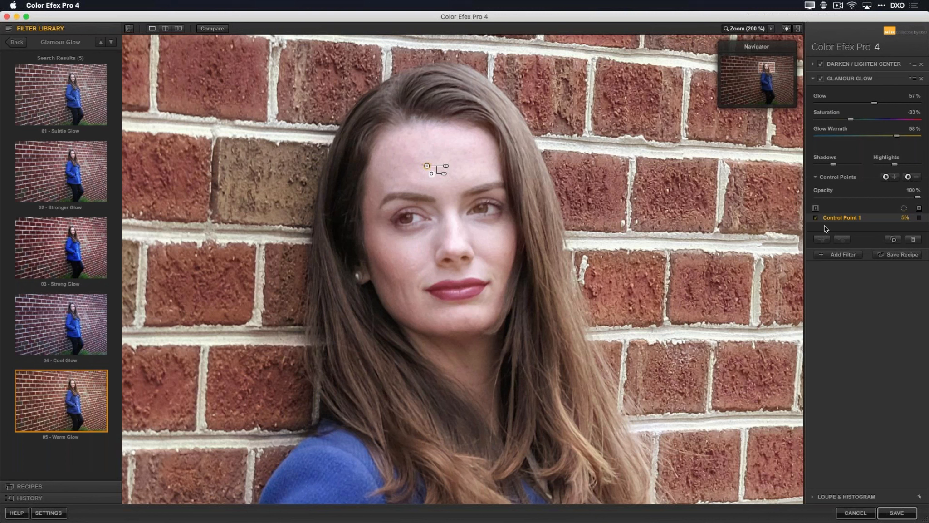
{"action": "left_click", "coordinate": [921, 219]}
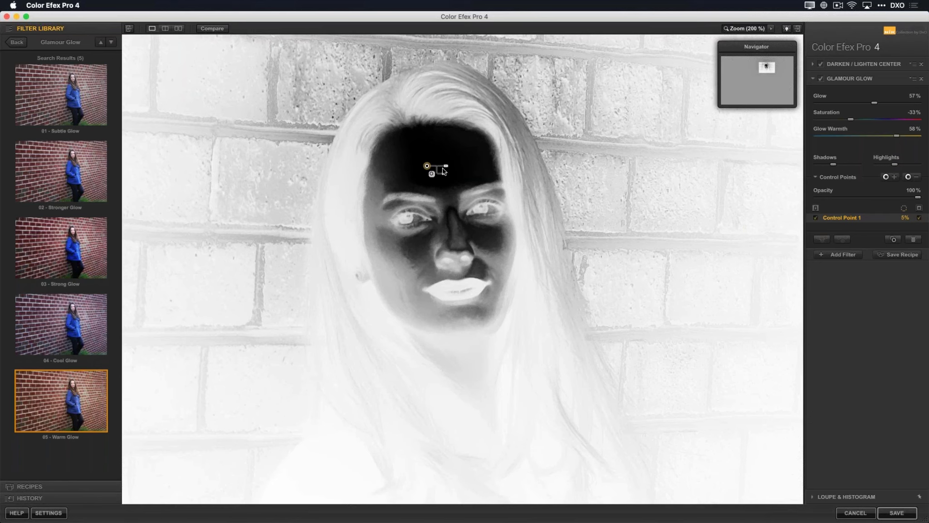
{"action": "left_click_drag", "start_coordinate": [446, 166], "coordinate": [438, 168]}
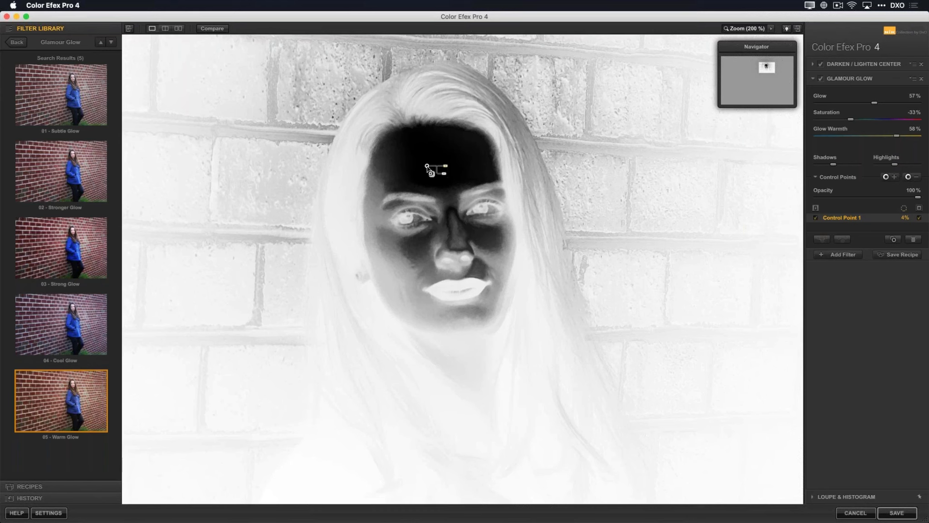
- Duplicate the forehead control point onto the woman's cheek, hide the control-point masks and show the whole photo
{"action": "left_click_drag", "start_coordinate": [427, 167], "coordinate": [406, 263], "text": "alt"}
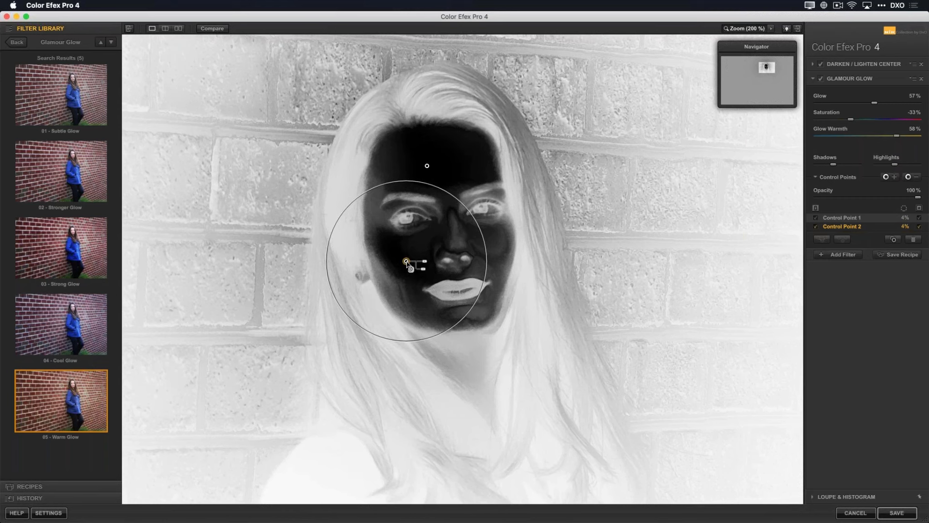
{"action": "left_click_drag", "start_coordinate": [406, 263], "coordinate": [429, 264]}
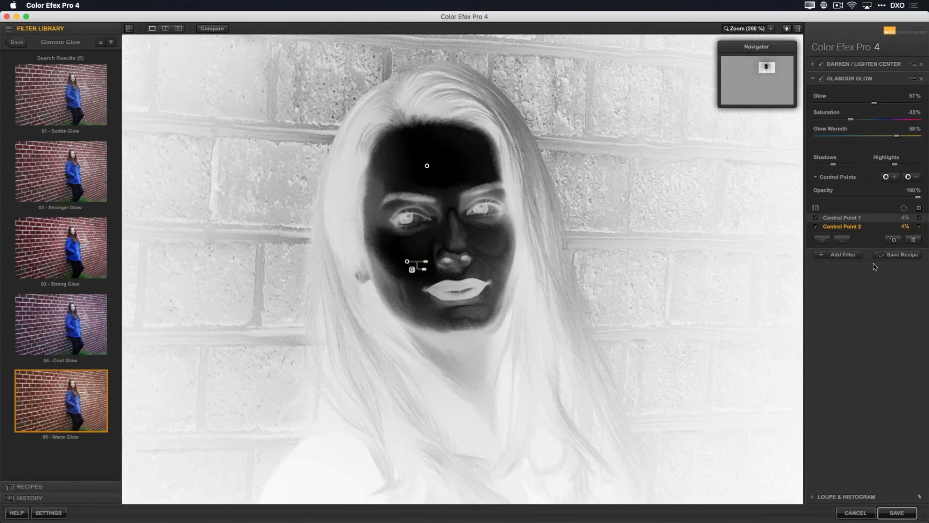
{"action": "left_click", "coordinate": [920, 208]}
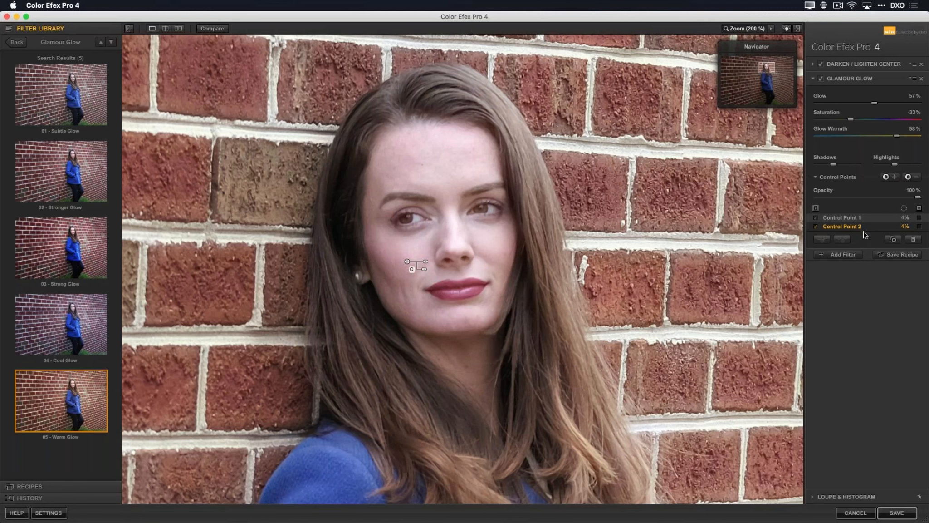
{"action": "left_click", "coordinate": [756, 30]}
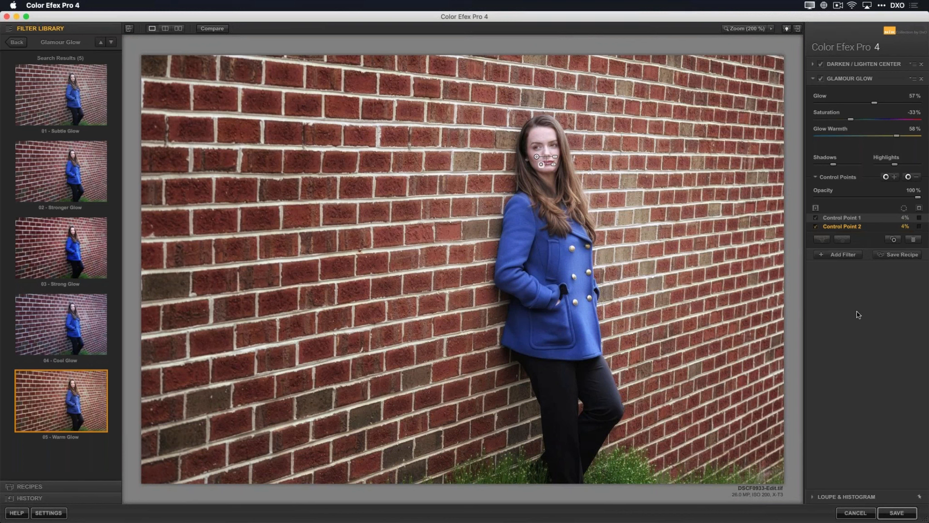
- Compare the photo with both control points off and on, and with Glamour Glow off and on
{"action": "left_click", "coordinate": [856, 218]}
{"action": "left_click", "coordinate": [595, 156]}
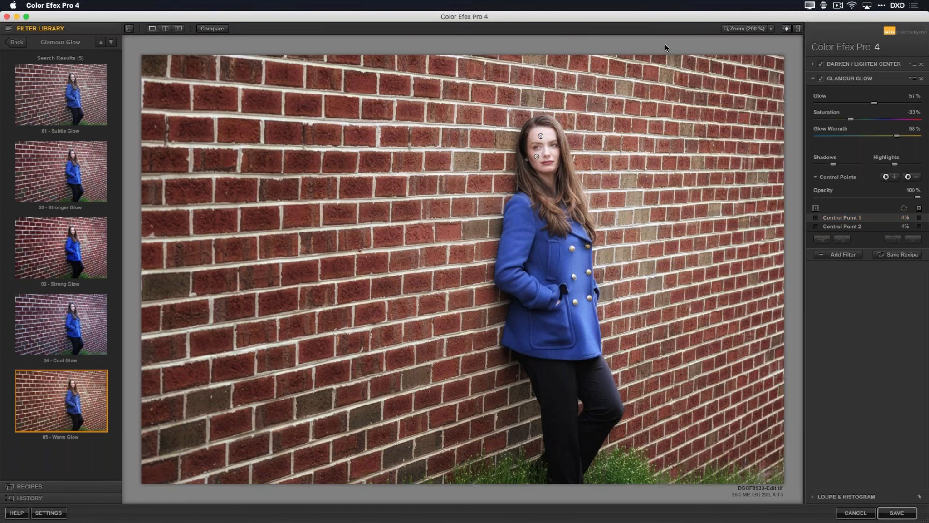
{"action": "left_click", "coordinate": [816, 226]}
{"action": "left_click", "coordinate": [816, 218]}
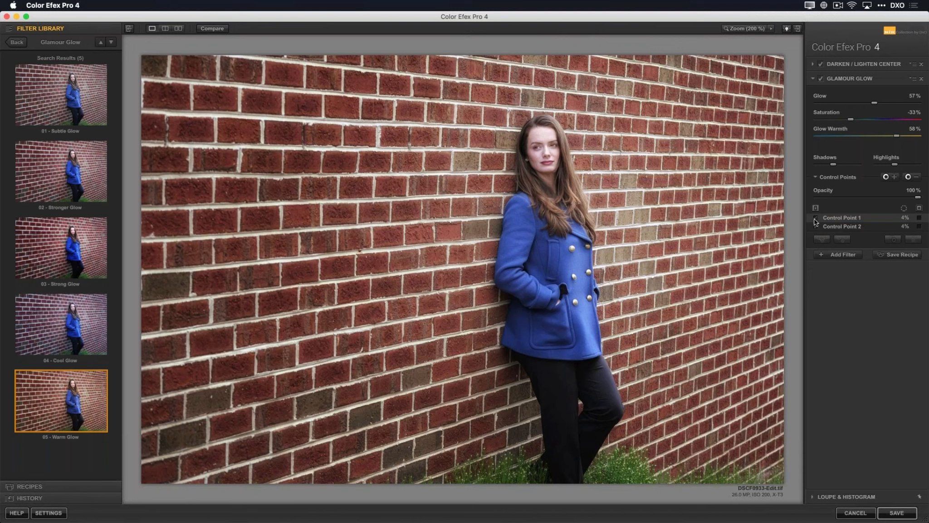
{"action": "left_click", "coordinate": [821, 79]}
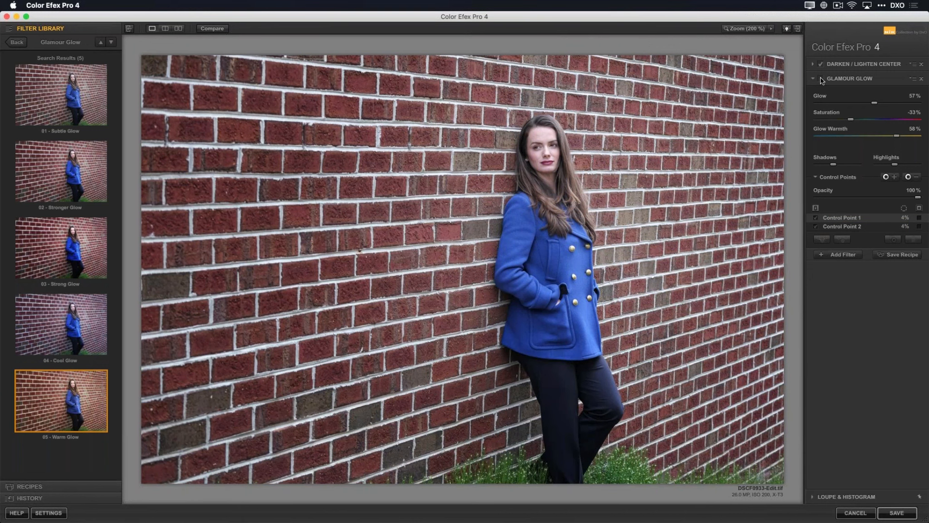
{"action": "left_click", "coordinate": [822, 79]}
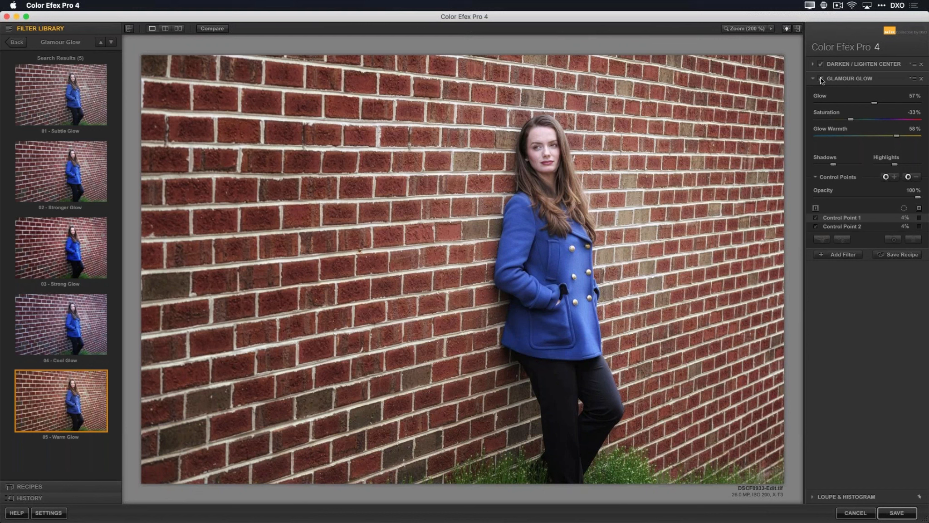
{"action": "left_click", "coordinate": [821, 79]}
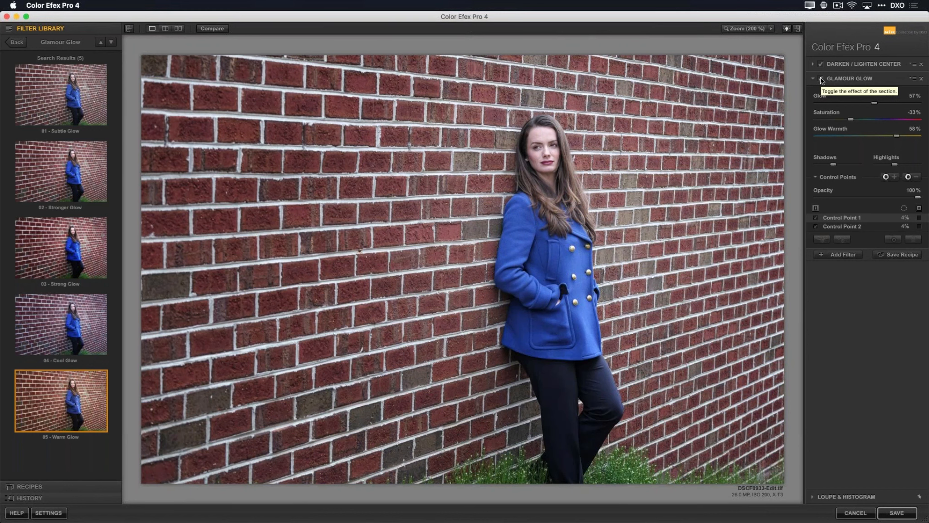
{"action": "left_click", "coordinate": [822, 79]}
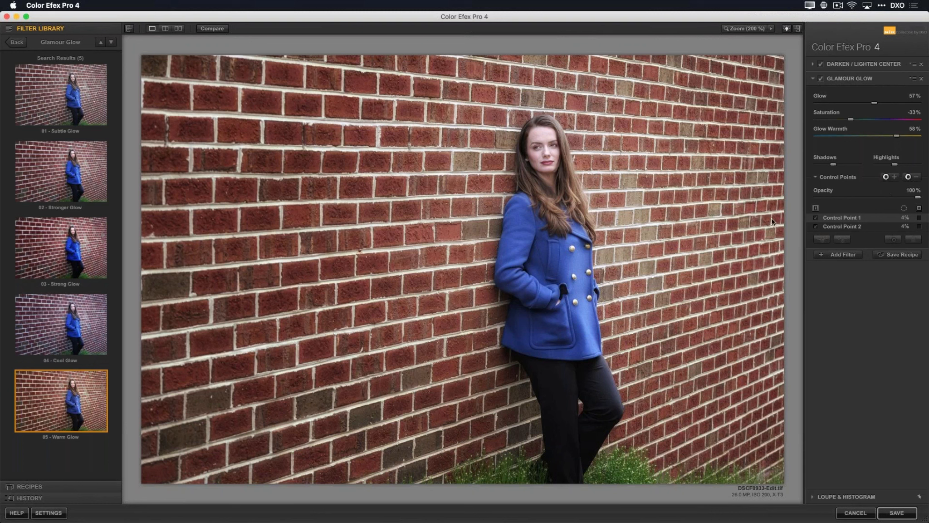
- Adjust the opacity of the control points on the woman's face and check her skin at 200%
{"action": "left_click", "coordinate": [542, 137]}
{"action": "left_click_drag", "start_coordinate": [559, 144], "coordinate": [557, 171]}
{"action": "left_click", "coordinate": [537, 157]}
{"action": "left_click", "coordinate": [742, 28]}
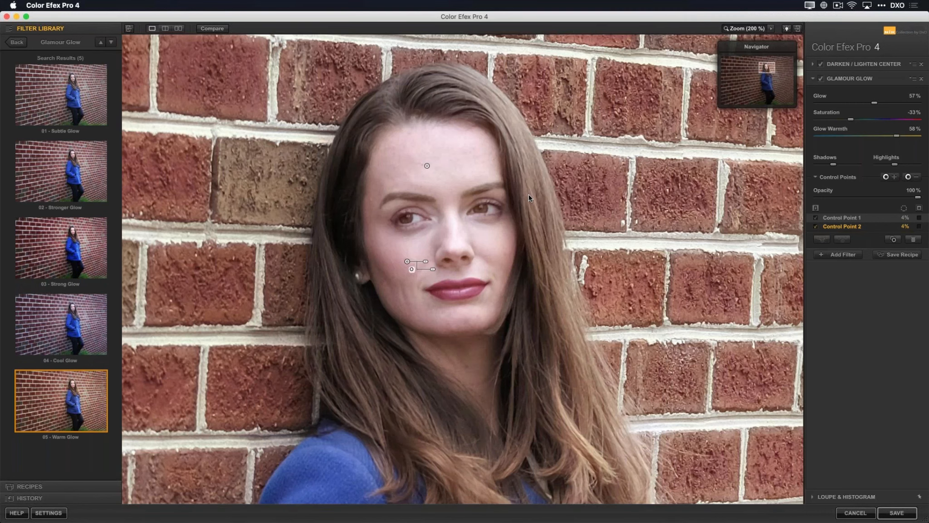
- Browse the filter library's Film, Wedding, Architecture, Travel, Portrait and Favorites categories
{"action": "left_click", "coordinate": [16, 43]}
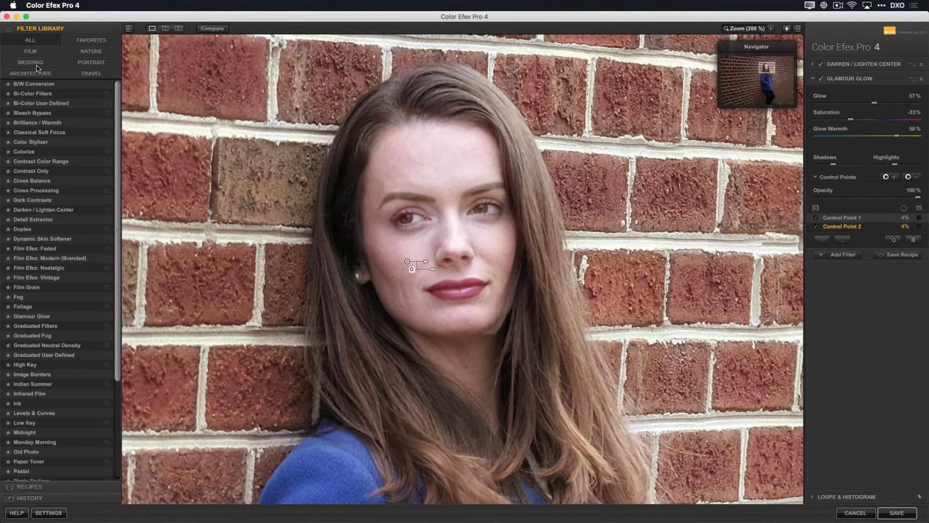
{"action": "left_click", "coordinate": [32, 52]}
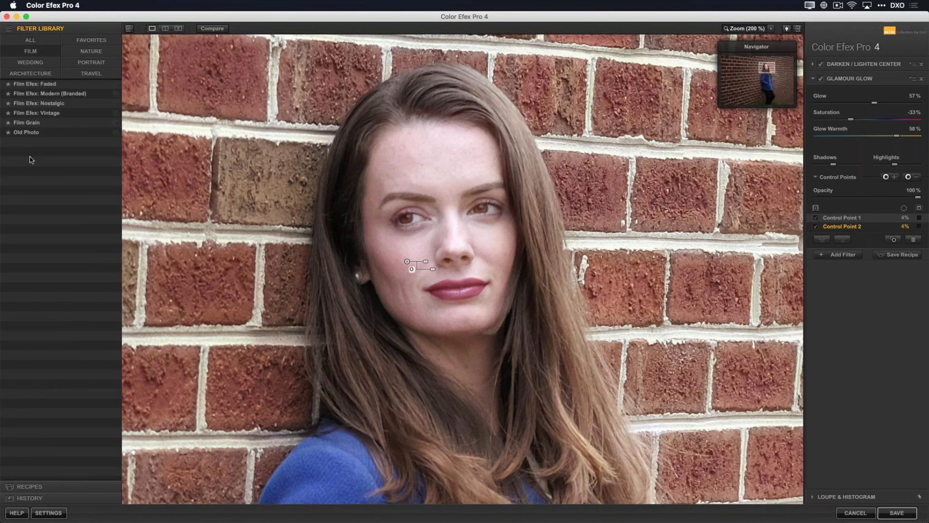
{"action": "left_click", "coordinate": [41, 65]}
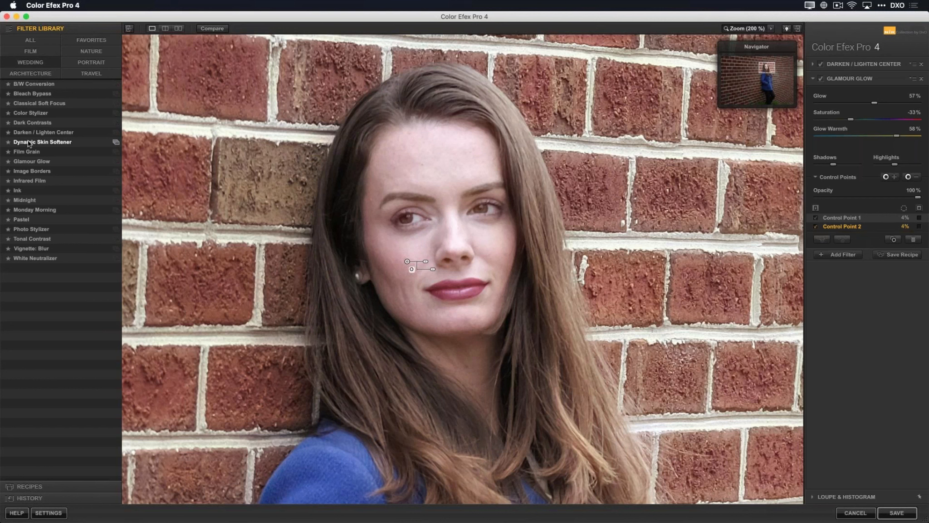
{"action": "left_click", "coordinate": [43, 75]}
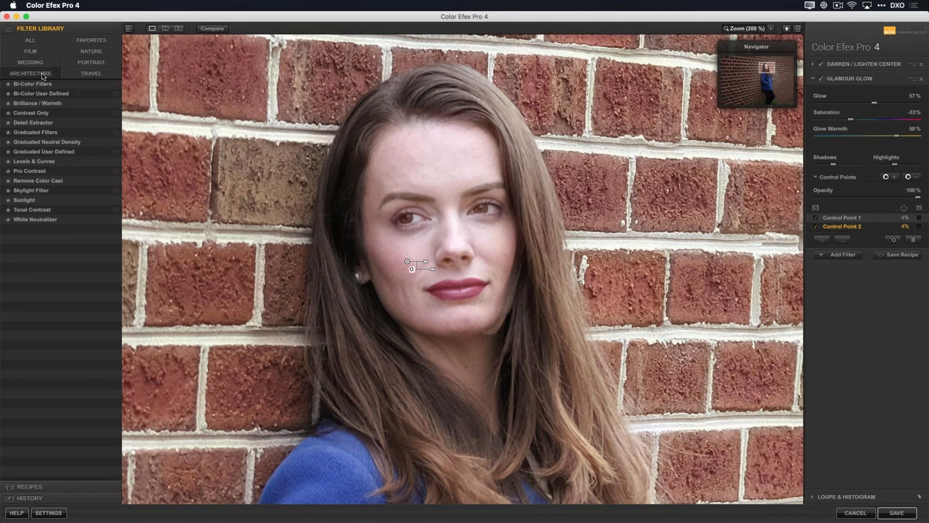
{"action": "left_click", "coordinate": [80, 75]}
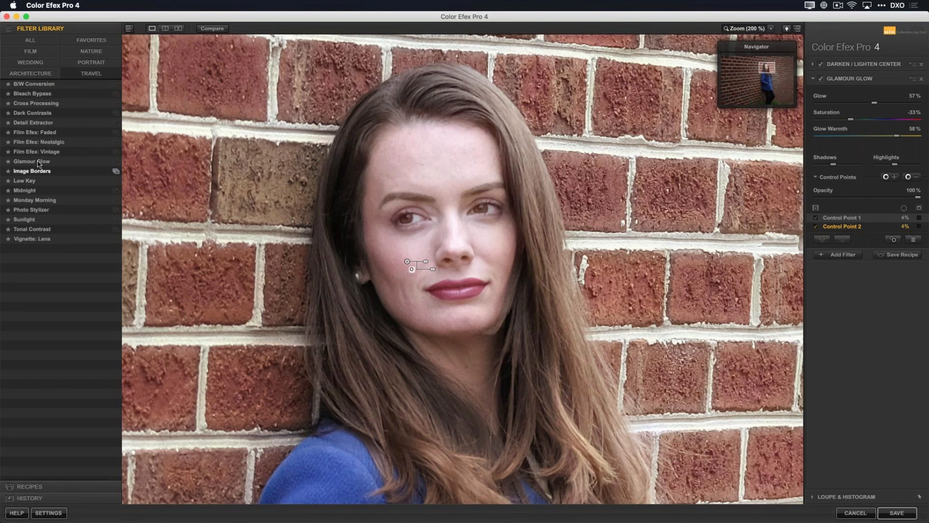
{"action": "left_click", "coordinate": [85, 63]}
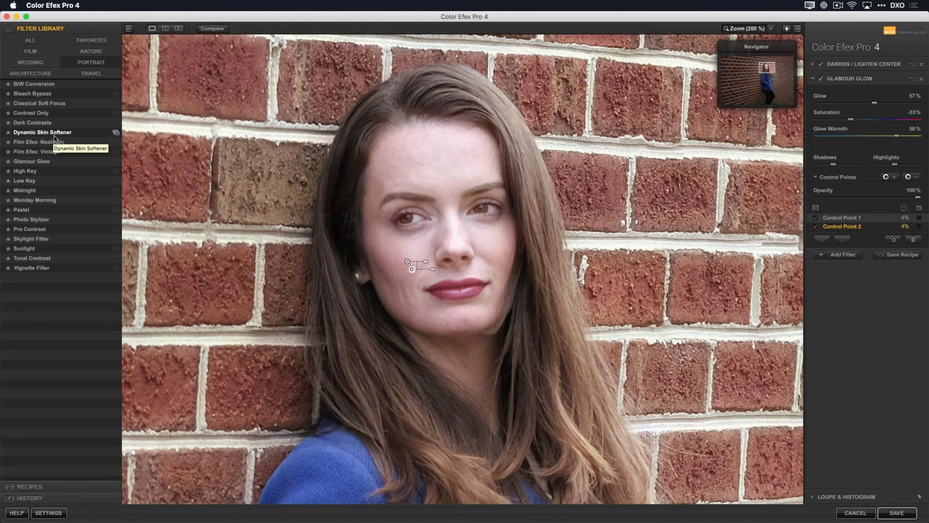
{"action": "left_click", "coordinate": [91, 42]}
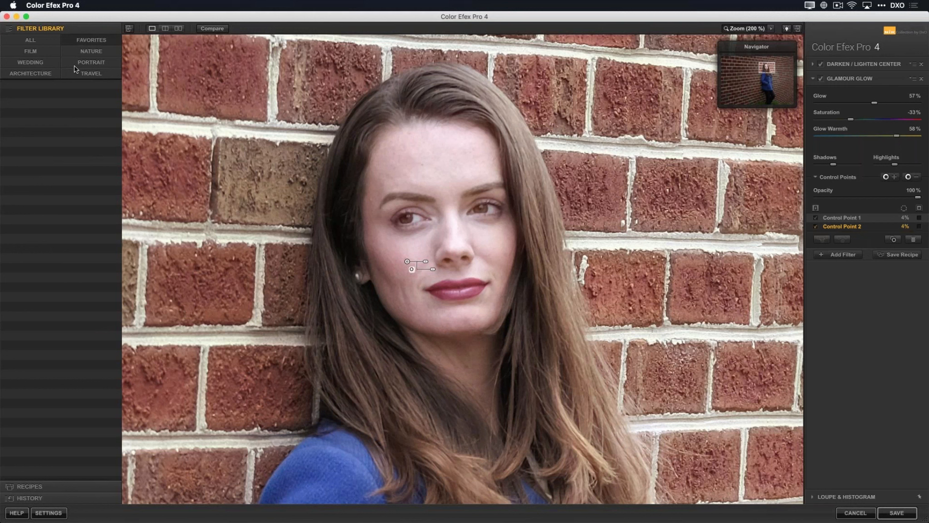
- Mark the Portrait filters Classical Soft Focus, Dynamic Skin Softener, Skylight Filter, Sunlight, Tonal Contrast and Vignette Filter as favorites
{"action": "left_click", "coordinate": [82, 65]}
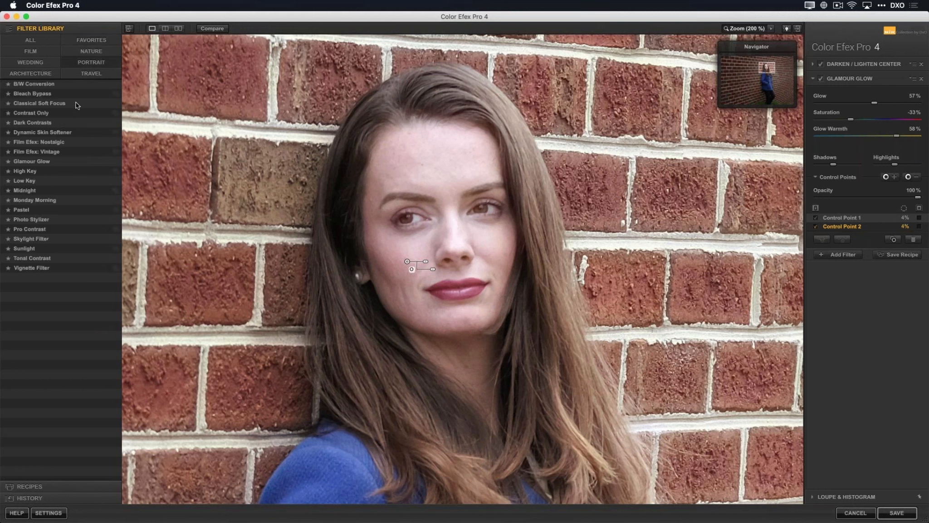
{"action": "left_click", "coordinate": [8, 133]}
{"action": "left_click", "coordinate": [7, 103]}
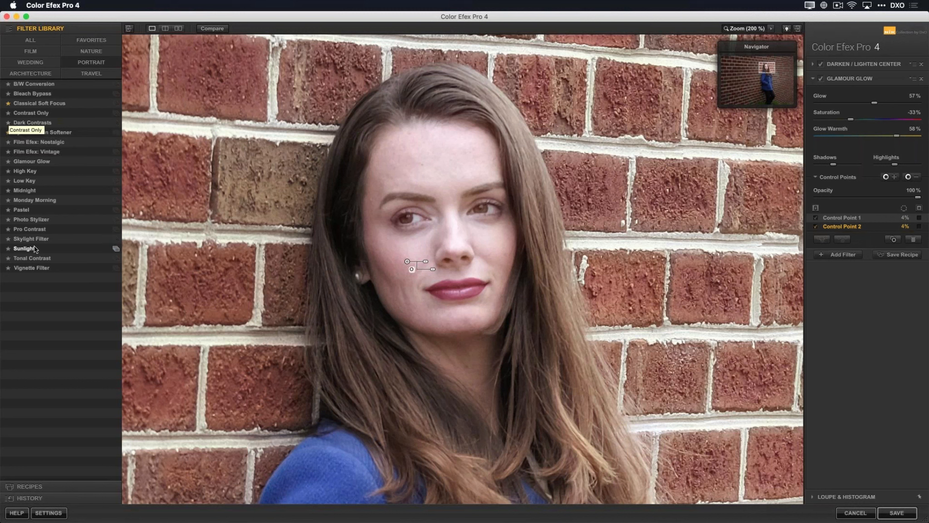
{"action": "left_click", "coordinate": [8, 239]}
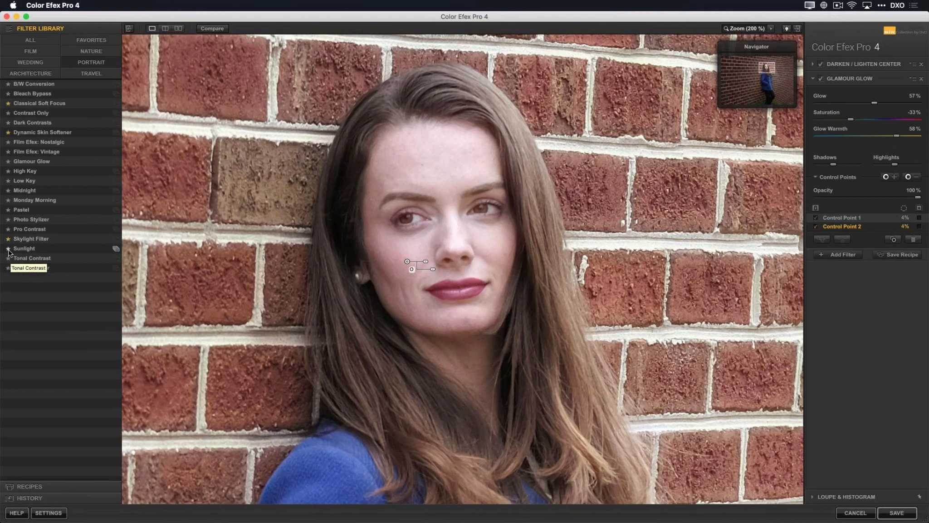
{"action": "left_click", "coordinate": [8, 248]}
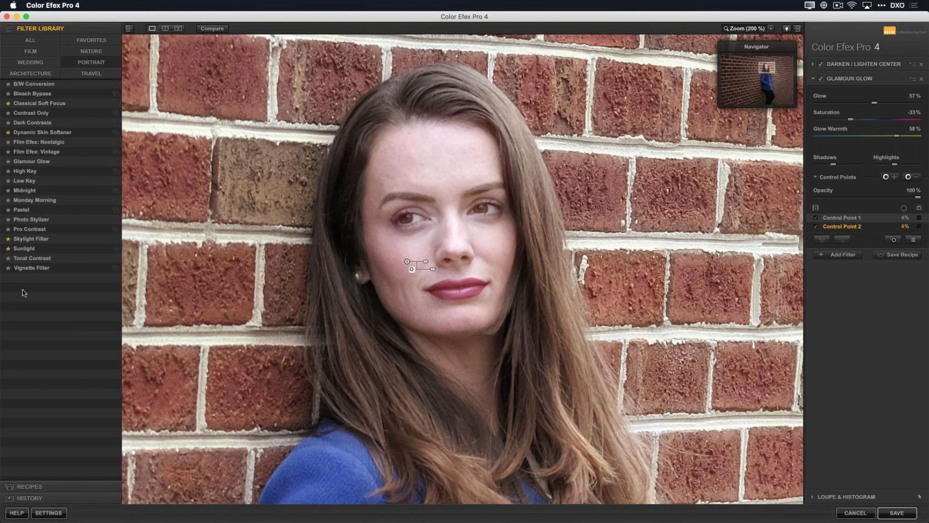
{"action": "left_click", "coordinate": [8, 258]}
{"action": "left_click", "coordinate": [8, 268]}
- Mark White Neutralizer from the Wedding category as a favorite and list the favorite filters
{"action": "left_click", "coordinate": [35, 63]}
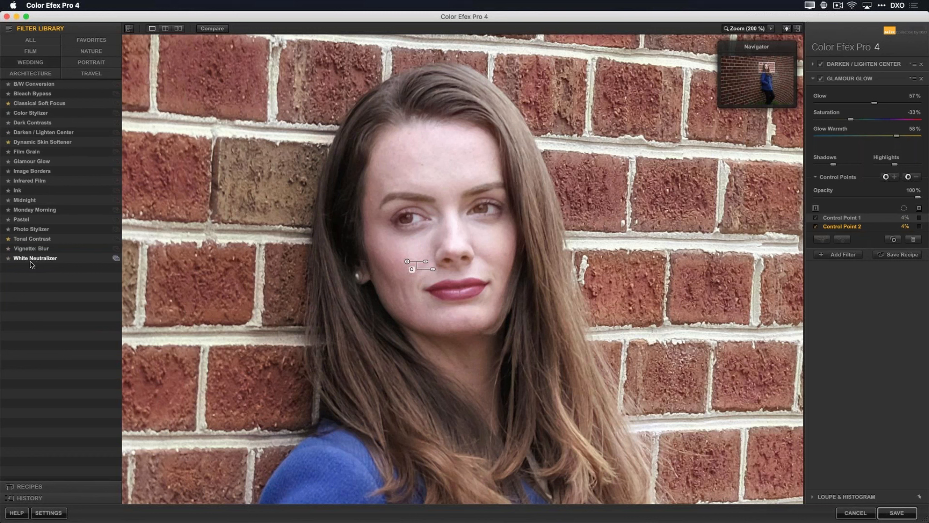
{"action": "left_click", "coordinate": [8, 259]}
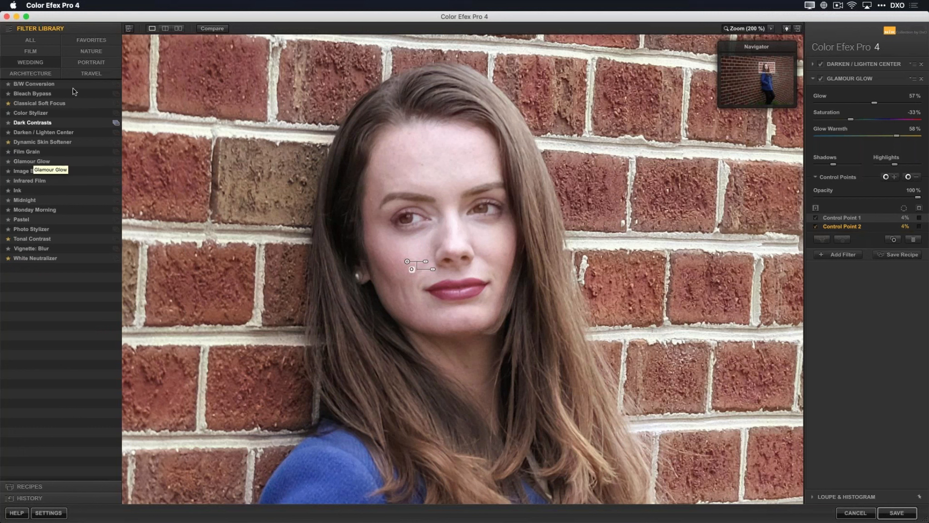
{"action": "left_click", "coordinate": [91, 40]}
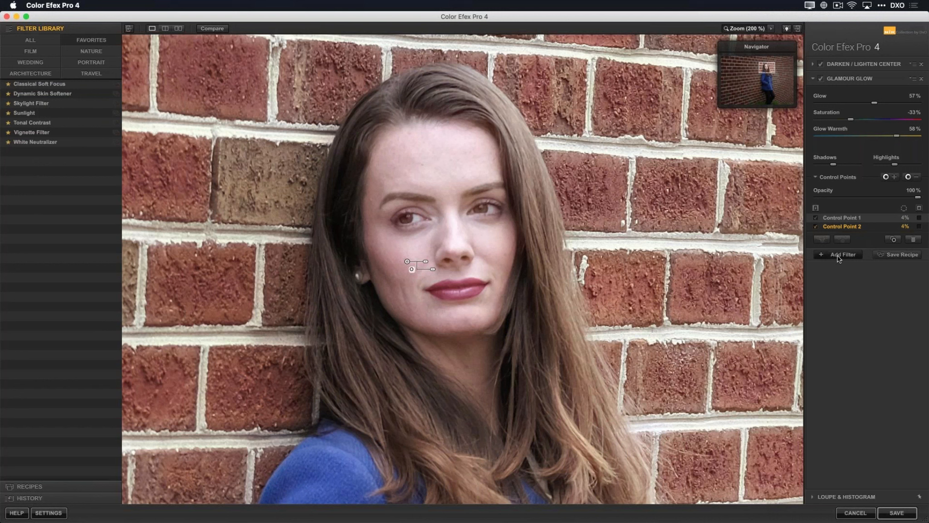
- Try the Skylight Filter as a third stacked filter and undo it
{"action": "left_click", "coordinate": [35, 103]}
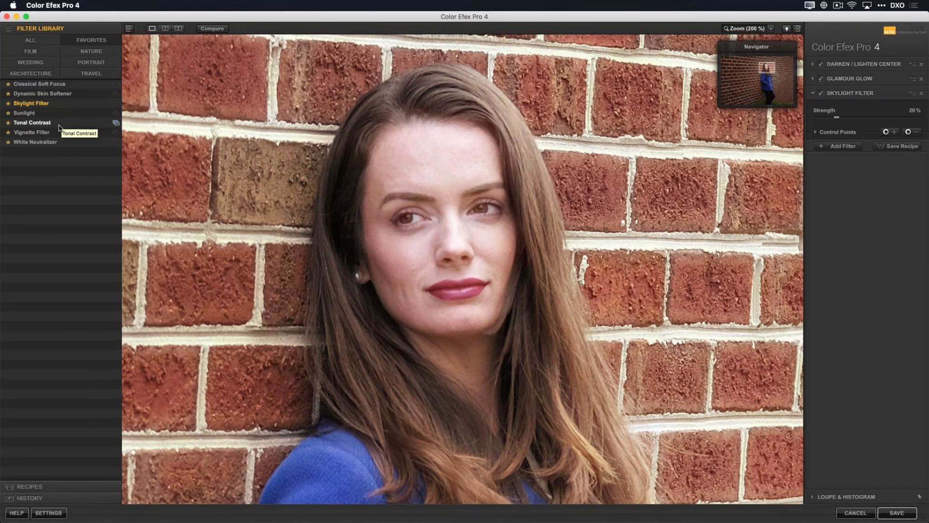
{"action": "key", "text": "super+z"}
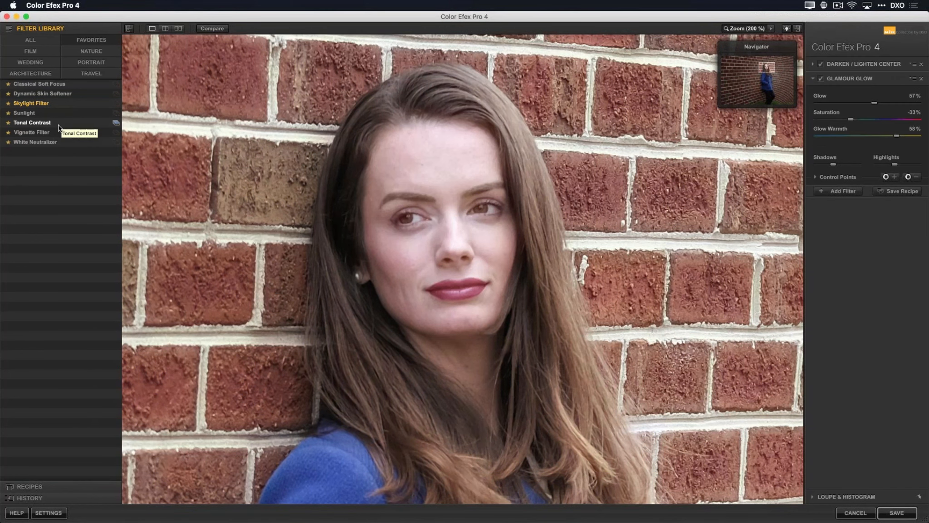
- Add Dynamic Skin Softener as the third filter and sample its skin color from the woman's cheek
{"action": "left_click", "coordinate": [47, 93]}
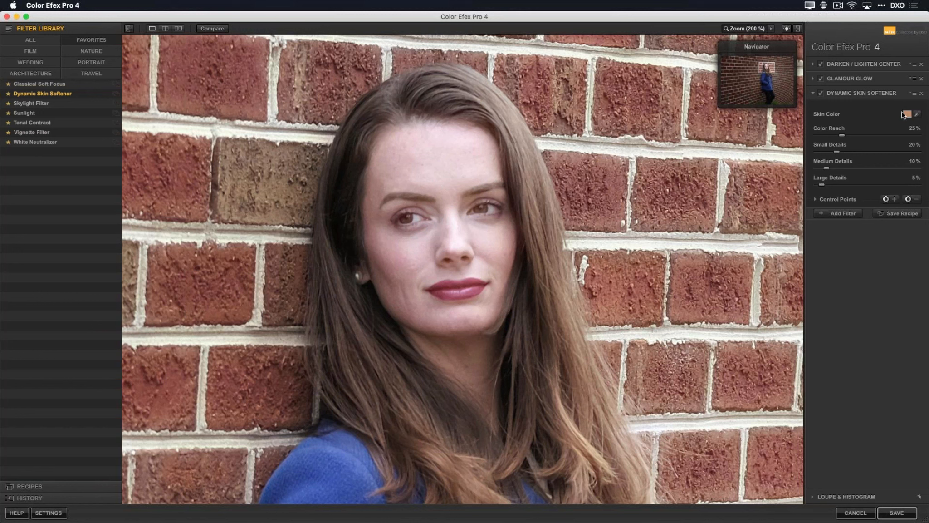
{"action": "left_click", "coordinate": [917, 116]}
{"action": "left_click", "coordinate": [400, 263]}
- Exaggerate the skin softening with Color Reach at 80%, Small and Medium Details at 88% and Large Details at 89%
{"action": "left_click_drag", "start_coordinate": [843, 137], "coordinate": [849, 138]}
{"action": "left_click", "coordinate": [898, 135]}
{"action": "left_click", "coordinate": [857, 152]}
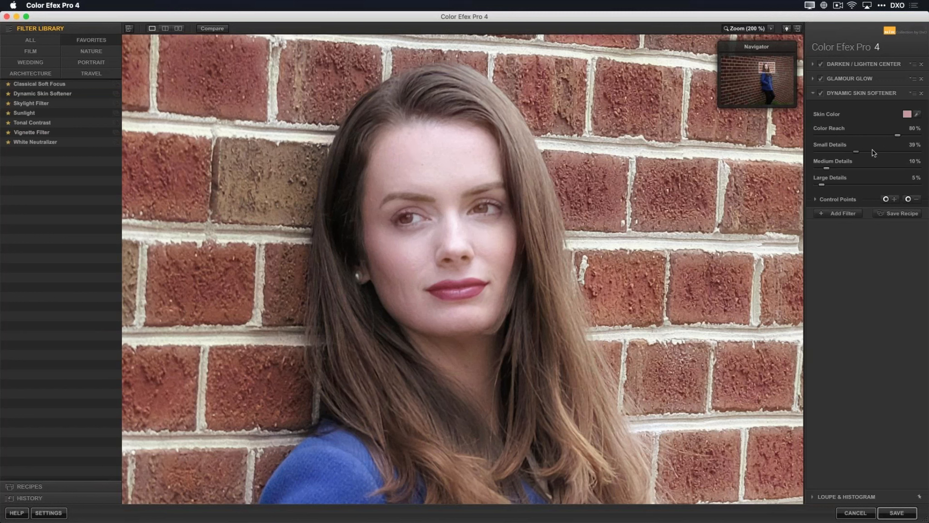
{"action": "left_click", "coordinate": [906, 151]}
{"action": "left_click", "coordinate": [906, 168]}
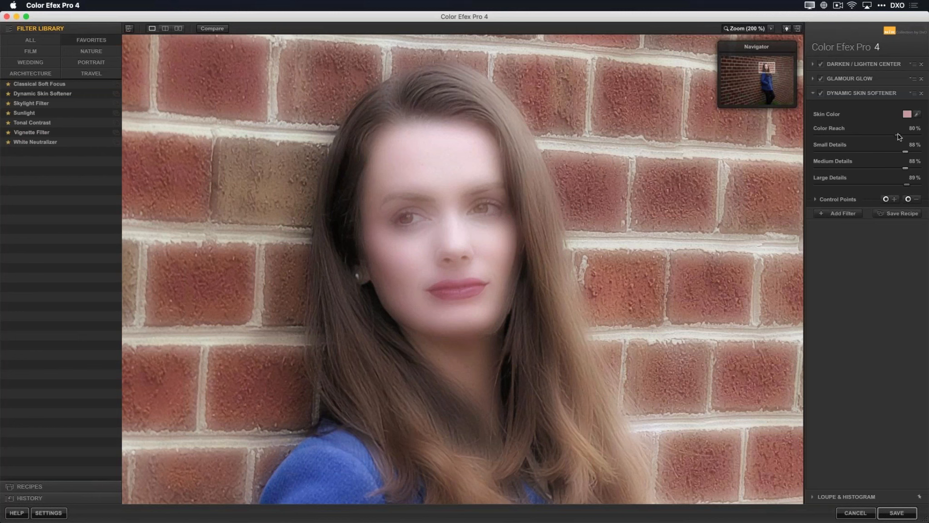
- Set Color Reach to 15%, Small Details to 20%, Medium Details to 23% and Large Details to 19%, and compare with the softener off
{"action": "left_click_drag", "start_coordinate": [899, 136], "coordinate": [834, 138]}
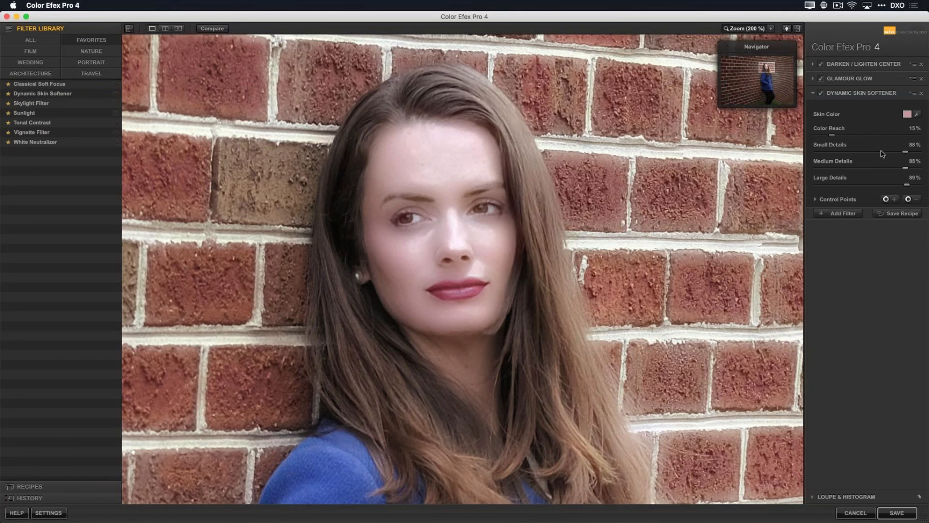
{"action": "left_click", "coordinate": [870, 151]}
{"action": "left_click", "coordinate": [845, 152]}
{"action": "left_click", "coordinate": [856, 168]}
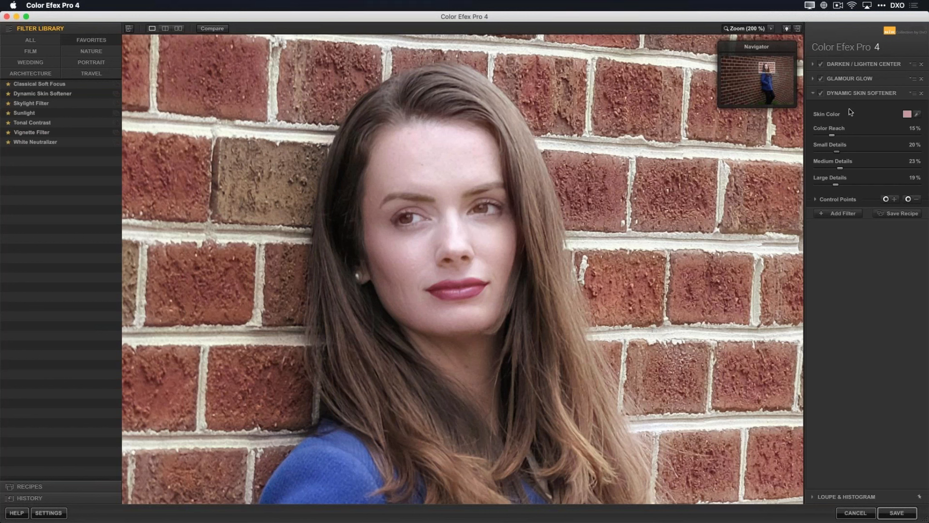
{"action": "left_click", "coordinate": [821, 94]}
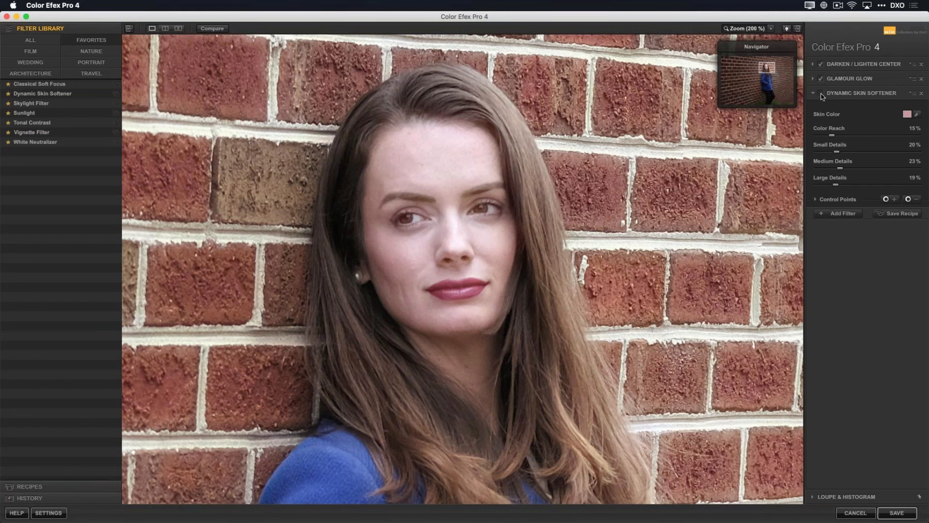
{"action": "left_click", "coordinate": [822, 94]}
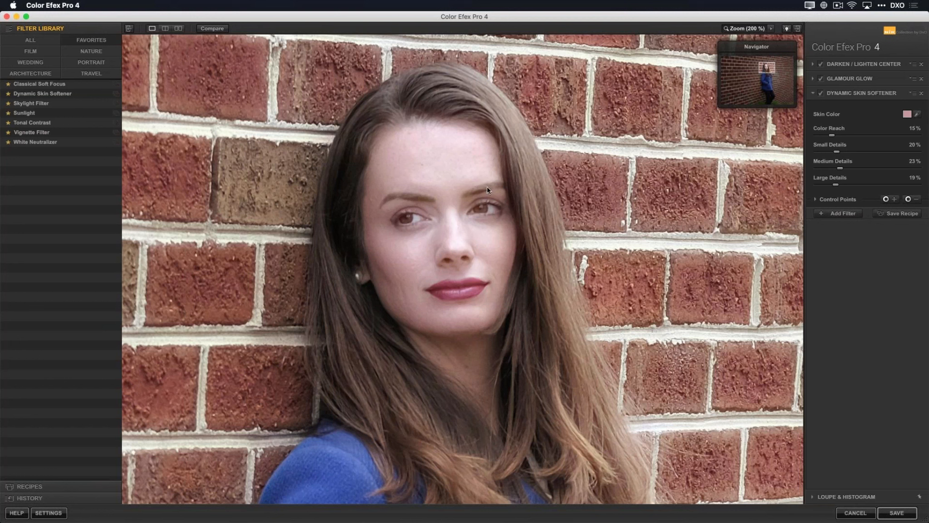
- Copy the Glamour Glow filter's control points and paste them into Dynamic Skin Softener
{"action": "left_click", "coordinate": [914, 79]}
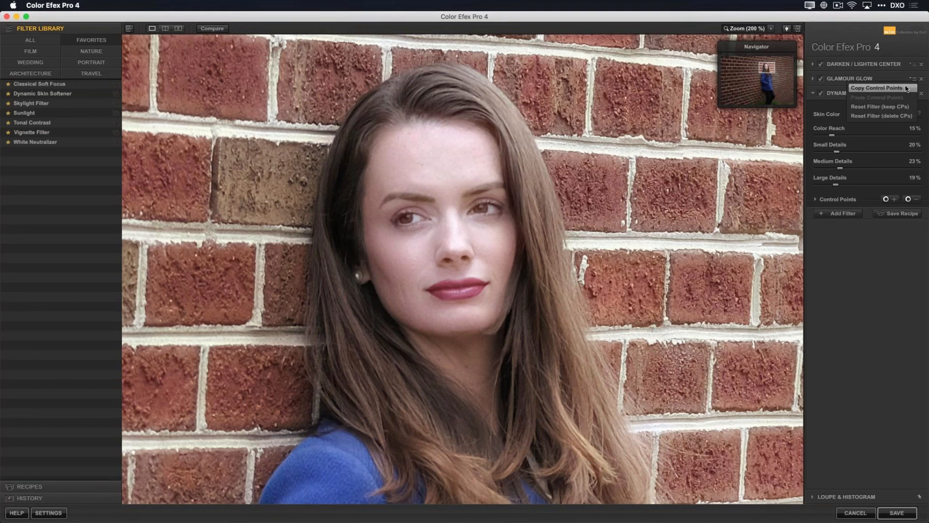
{"action": "left_click", "coordinate": [906, 88]}
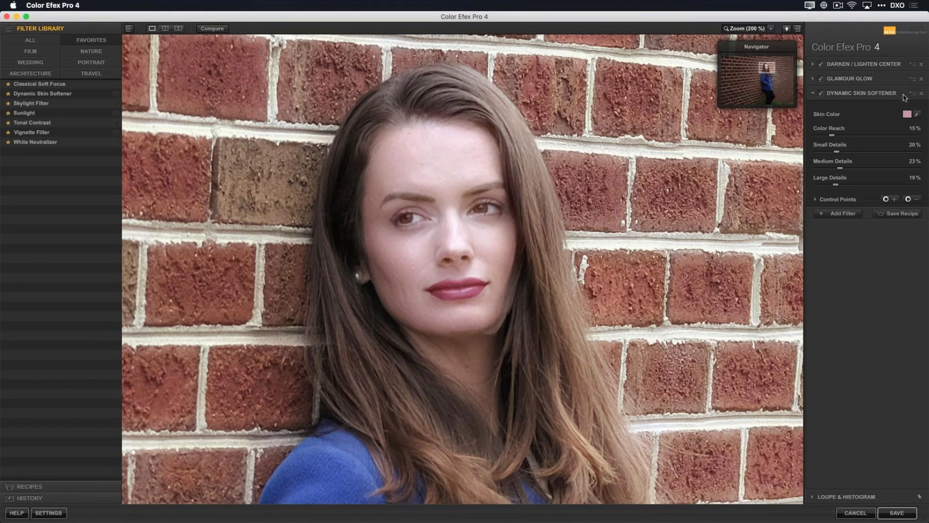
{"action": "left_click", "coordinate": [914, 93]}
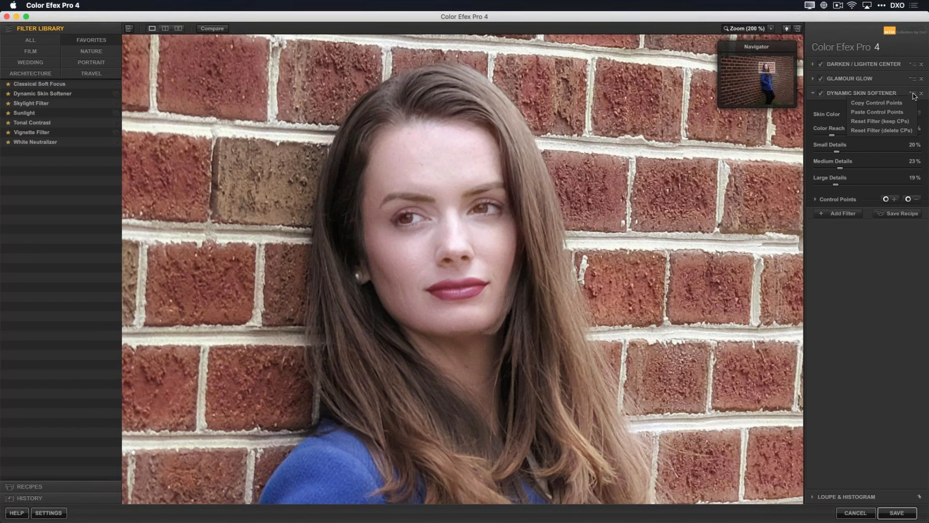
{"action": "left_click", "coordinate": [897, 112]}
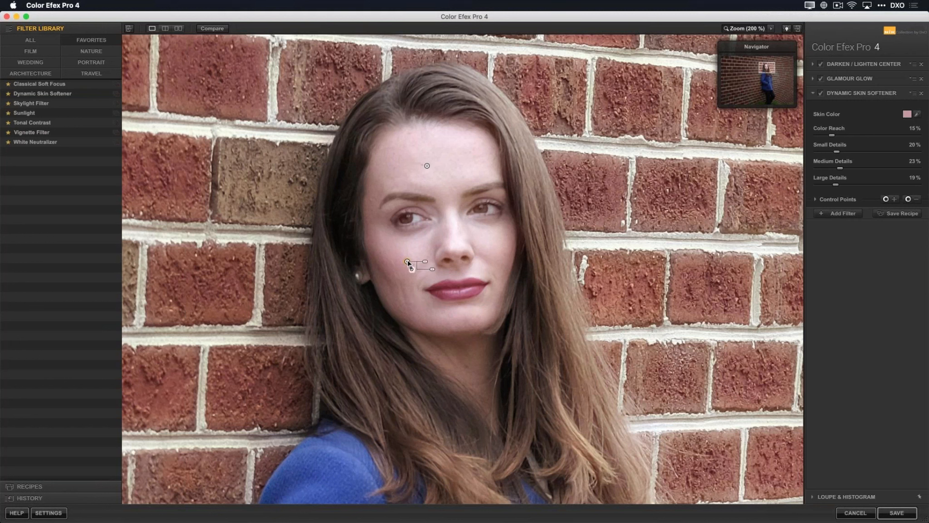
- Try raising the opacity of the pasted cheek and forehead control points, and remove both points from the skin softener
{"action": "left_click", "coordinate": [432, 272]}
{"action": "left_click_drag", "start_coordinate": [430, 273], "coordinate": [431, 271]}
{"action": "left_click_drag", "start_coordinate": [432, 271], "coordinate": [444, 271]}
{"action": "left_click", "coordinate": [427, 167]}
{"action": "mouse_move", "coordinate": [461, 175]}
{"action": "left_click_drag", "start_coordinate": [463, 176], "coordinate": [482, 175]}
{"action": "left_click", "coordinate": [408, 262]}
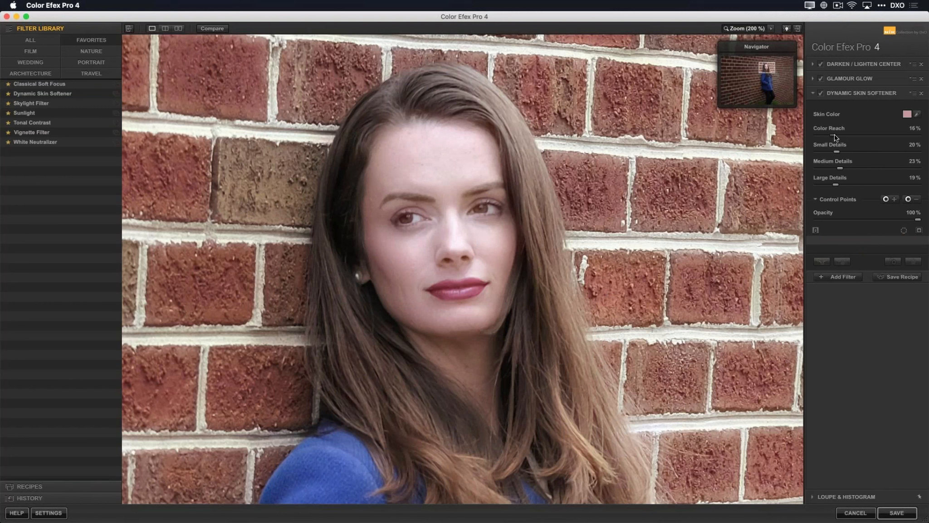
- Set the skin softener's Color Reach to 19%, Small Details to 28% and Large Details to 26%
{"action": "left_click_drag", "start_coordinate": [833, 136], "coordinate": [845, 151]}
{"action": "left_click_drag", "start_coordinate": [837, 187], "coordinate": [845, 185]}
- Add softener control points sized 4% on the forehead and cheek and 1% on the other cheek and chin, with the selection mask shown
{"action": "left_click", "coordinate": [887, 199]}
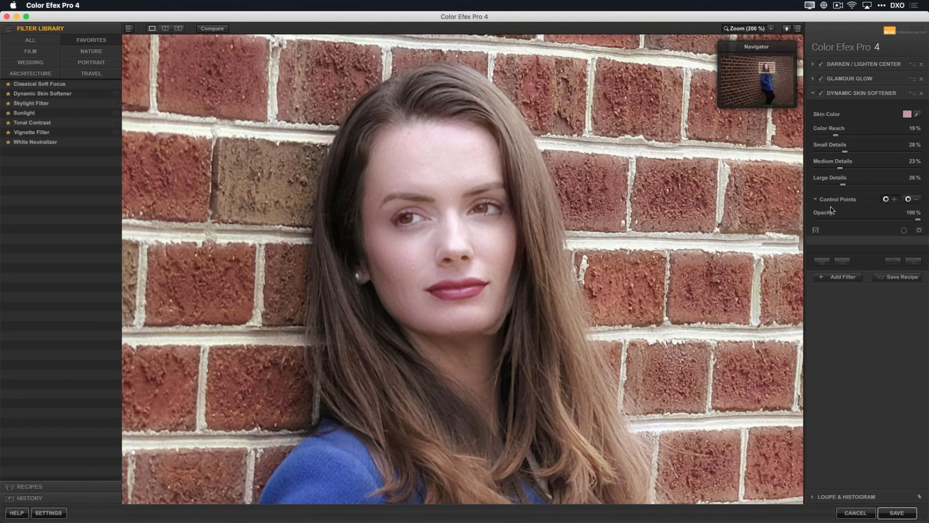
{"action": "left_click", "coordinate": [438, 164]}
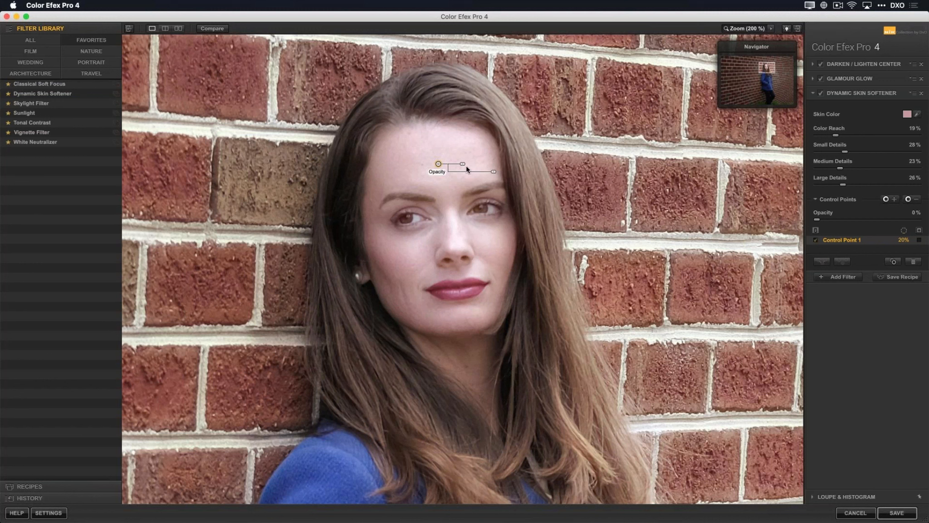
{"action": "left_click_drag", "start_coordinate": [464, 164], "coordinate": [406, 264]}
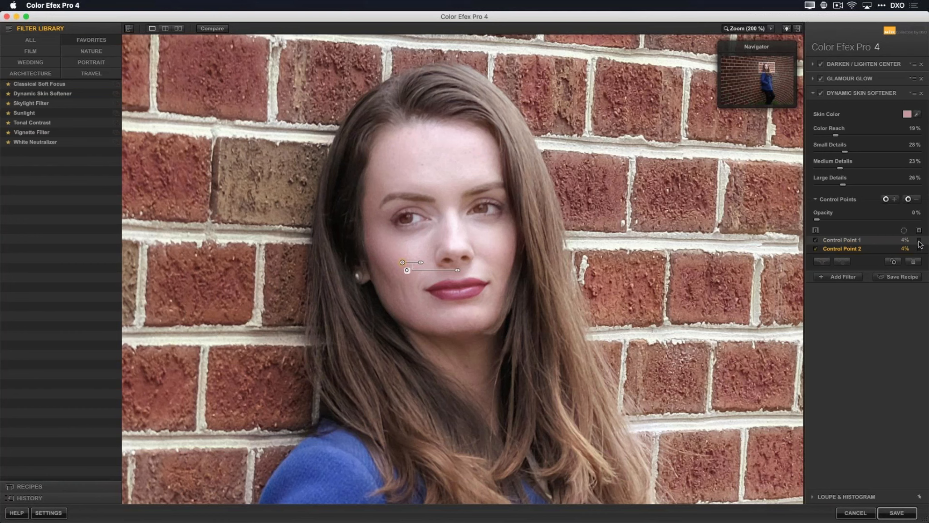
{"action": "left_click", "coordinate": [919, 240]}
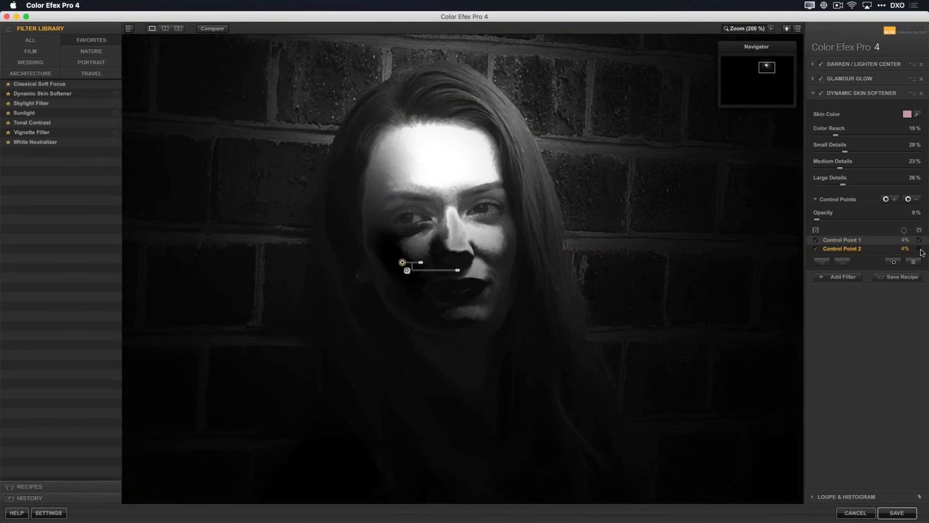
{"action": "left_click", "coordinate": [919, 249]}
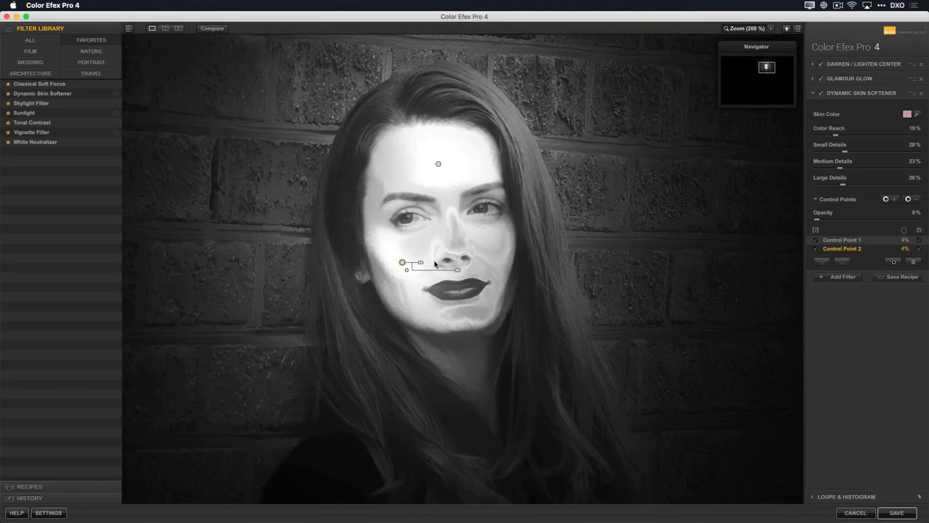
{"action": "left_click_drag", "start_coordinate": [403, 262], "coordinate": [469, 315]}
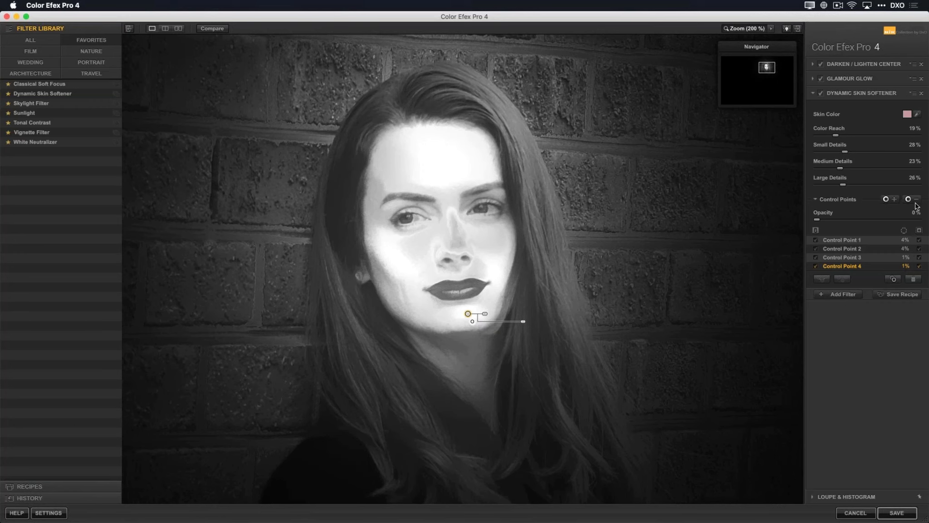
{"action": "left_click", "coordinate": [828, 261]}
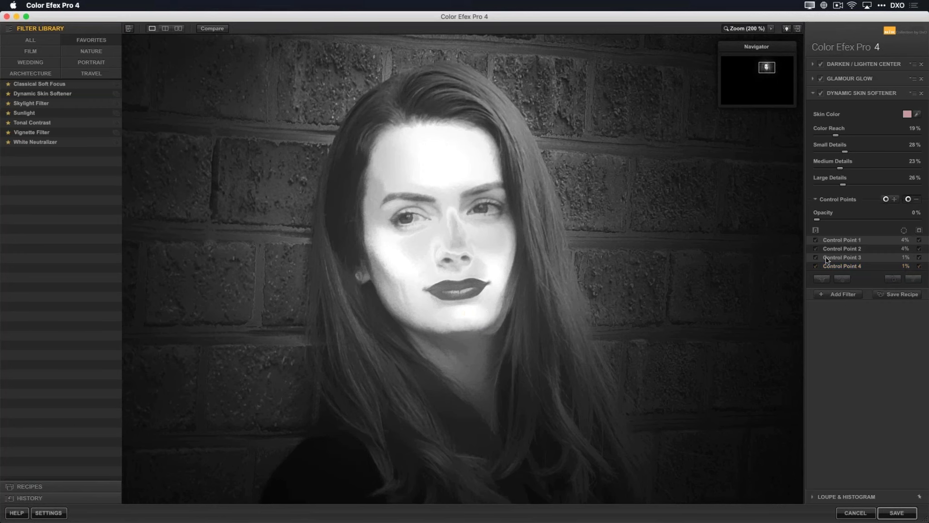
- Place 20% negative control points on the hair beside the neck and on the brick wall to exclude them from the softening
{"action": "left_click", "coordinate": [557, 320]}
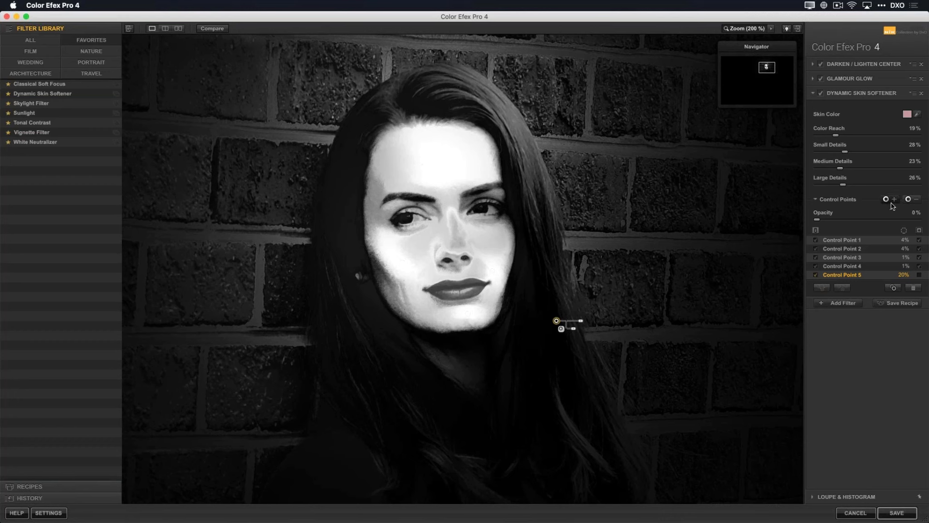
{"action": "left_click", "coordinate": [908, 199]}
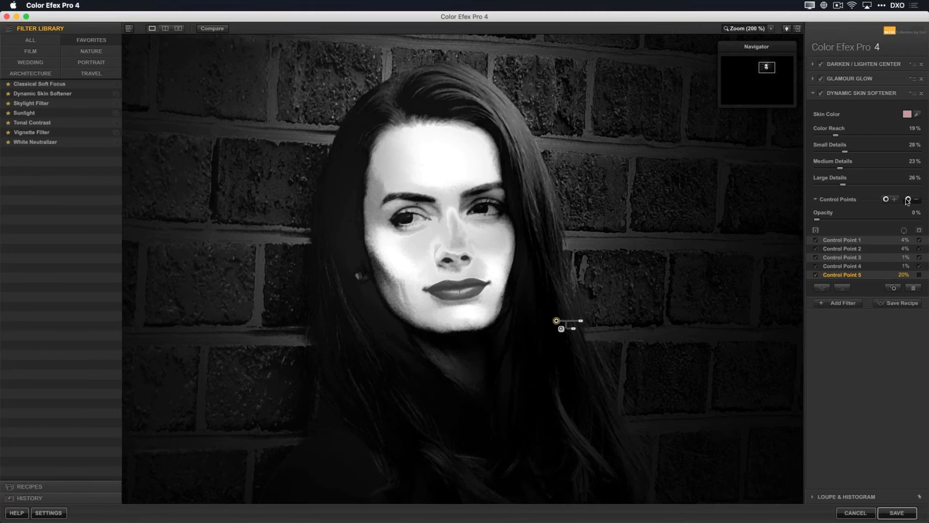
{"action": "left_click", "coordinate": [574, 104]}
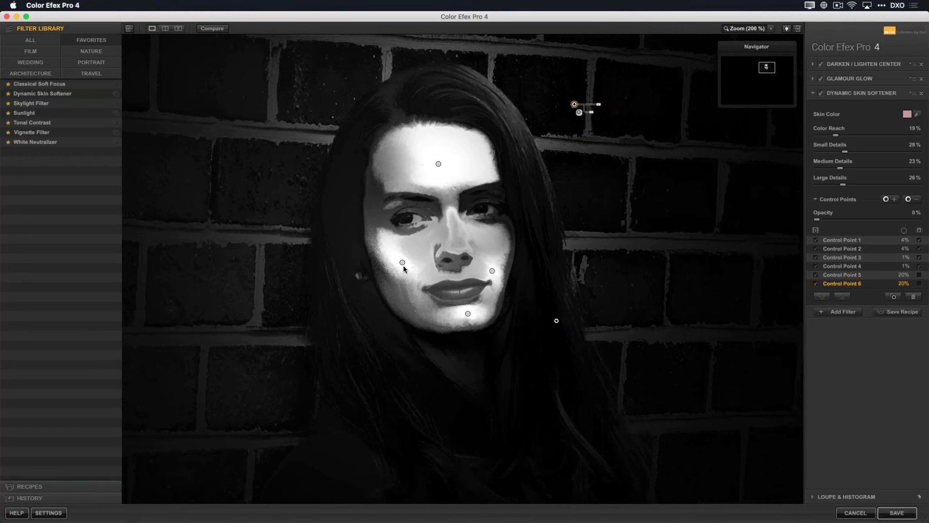
- Duplicate the 4% cheek point onto the lower cheek and the forehead point onto the side of the forehead
{"action": "left_click_drag", "start_coordinate": [403, 263], "coordinate": [401, 285]}
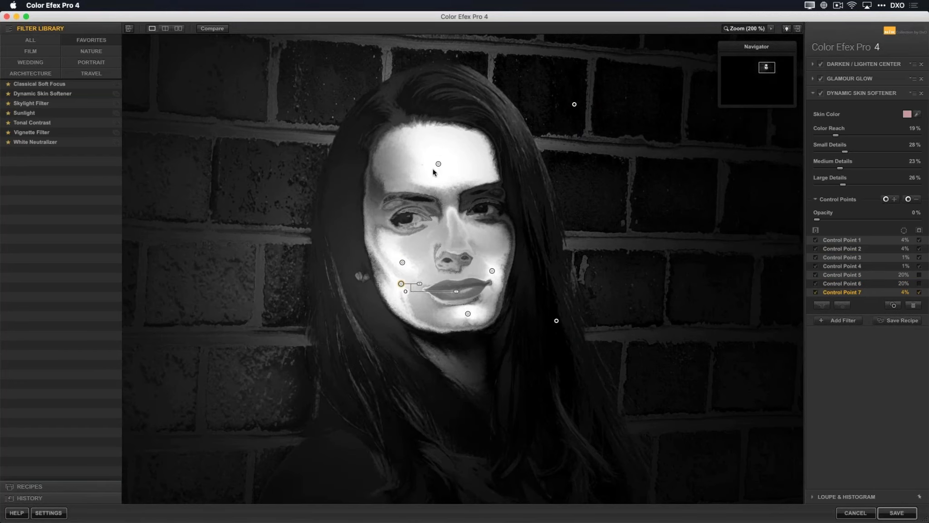
{"action": "left_click", "coordinate": [438, 164]}
{"action": "left_click_drag", "start_coordinate": [438, 164], "coordinate": [395, 178]}
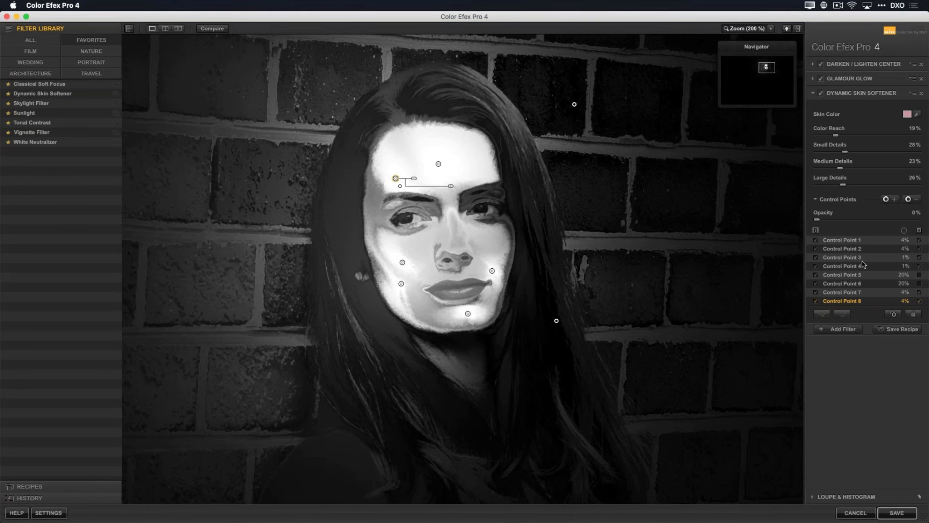
- Hide all the control point masks and compare the portrait with Dynamic Skin Softener off and on
{"action": "left_click", "coordinate": [920, 231]}
{"action": "left_click", "coordinate": [919, 231]}
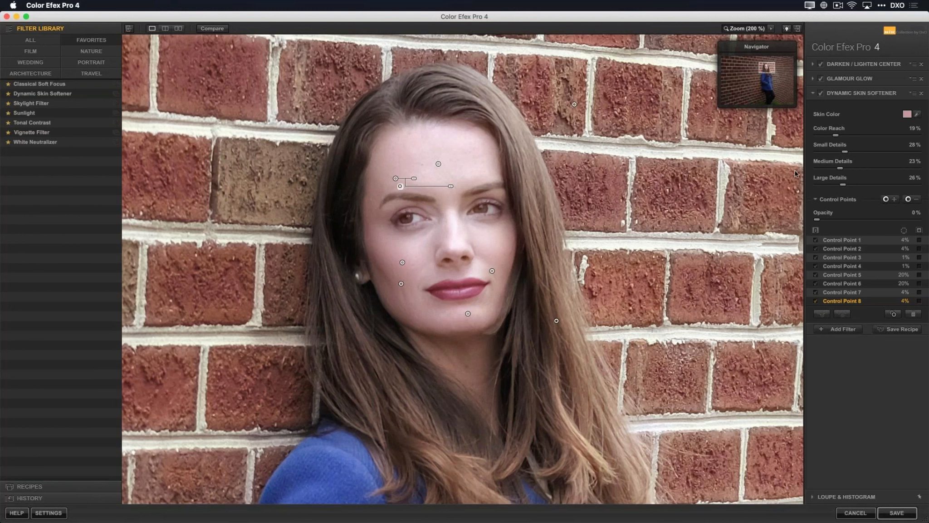
{"action": "left_click", "coordinate": [822, 94]}
{"action": "left_click", "coordinate": [822, 94]}
{"action": "left_click", "coordinate": [822, 94]}
- Apply the Detail Extractor filter with its 01 - Default preset in place of Dynamic Skin Softener
{"action": "left_click", "coordinate": [35, 40]}
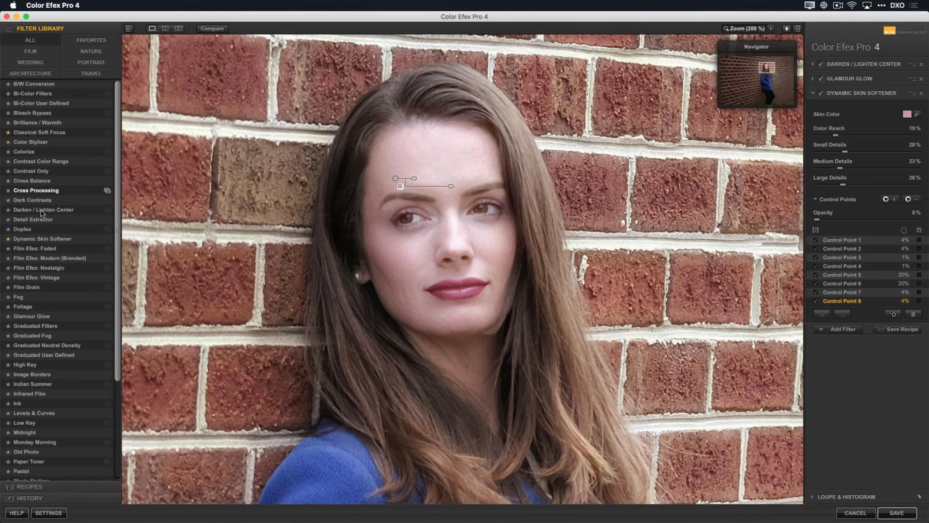
{"action": "left_click", "coordinate": [107, 220]}
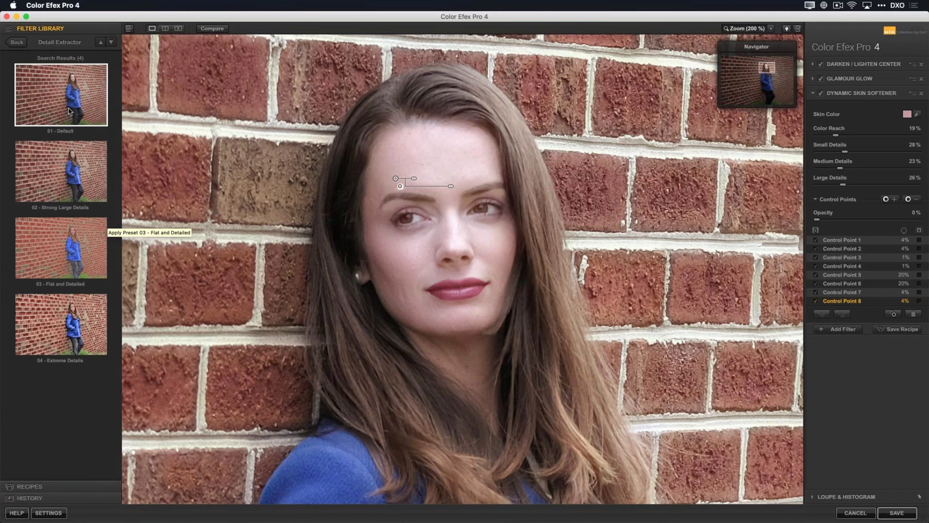
{"action": "left_click", "coordinate": [69, 114]}
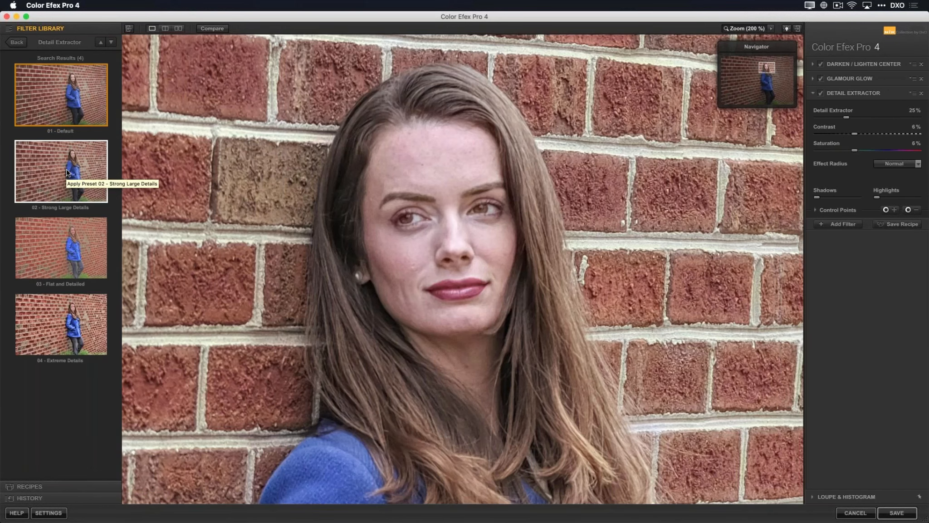
- Try the Strong Large Details, Flat and Detailed, and Extreme Details presets, and return to 01 - Default
{"action": "left_click", "coordinate": [64, 170]}
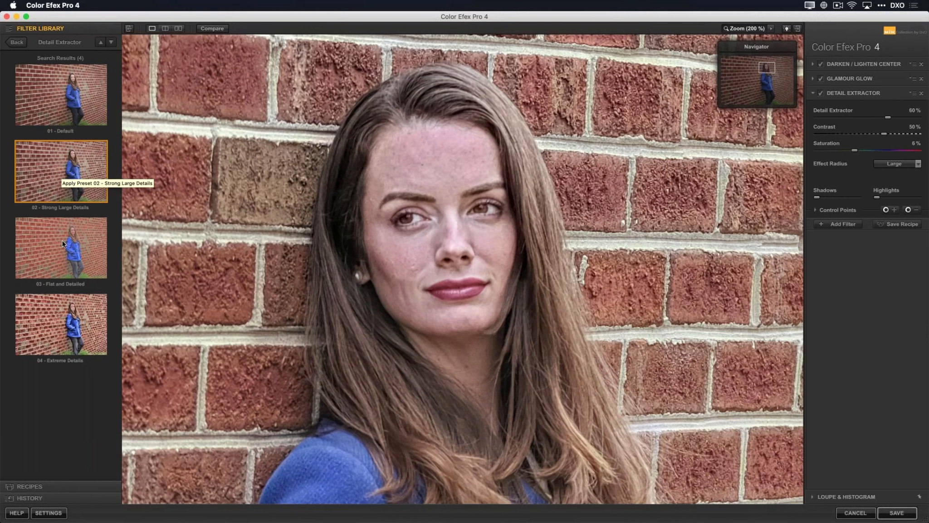
{"action": "left_click", "coordinate": [66, 250]}
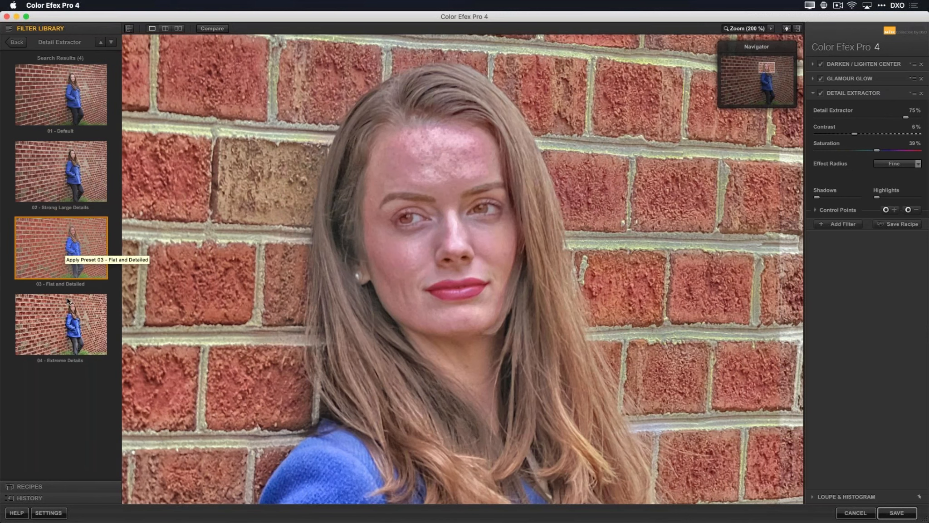
{"action": "left_click", "coordinate": [64, 318]}
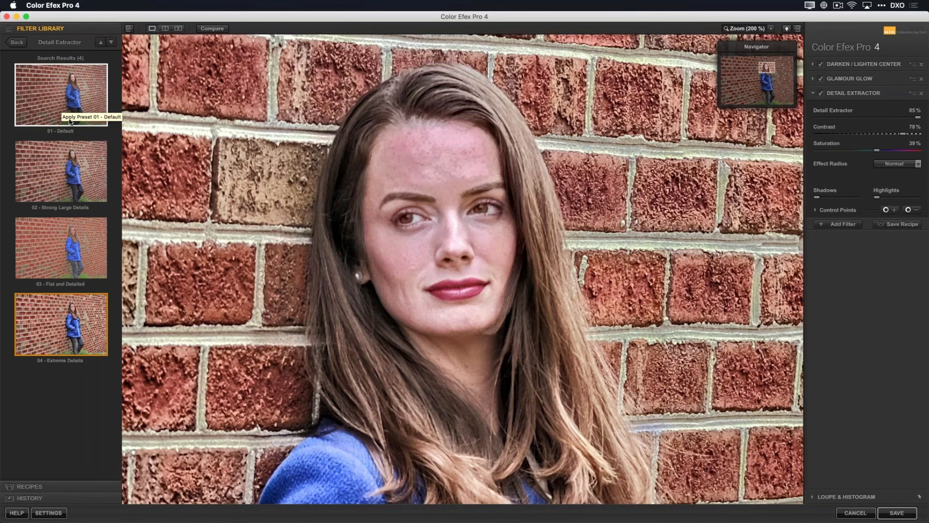
{"action": "left_click", "coordinate": [62, 106]}
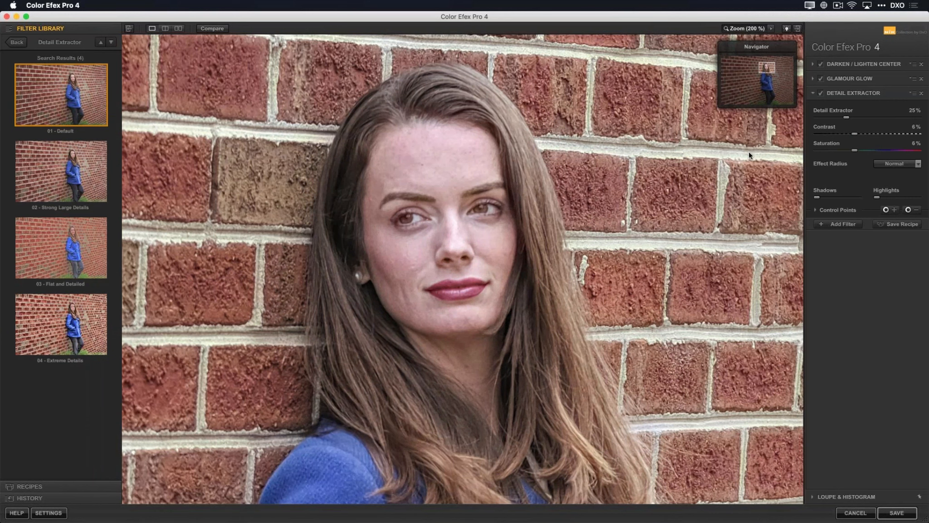
- Set Detail Extractor to 39% and limit it to the woman's eyes with a 1% control point on each eye
{"action": "left_click_drag", "start_coordinate": [846, 118], "coordinate": [865, 120]}
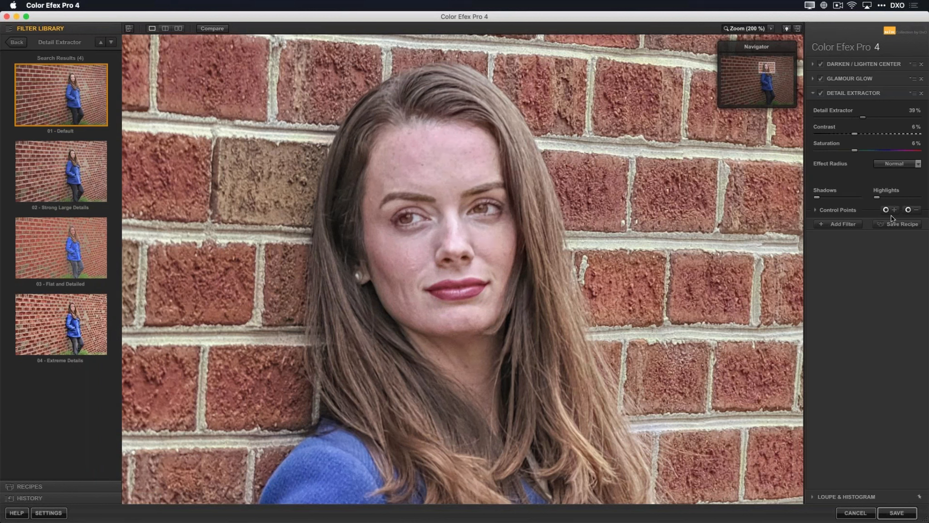
{"action": "left_click", "coordinate": [409, 218]}
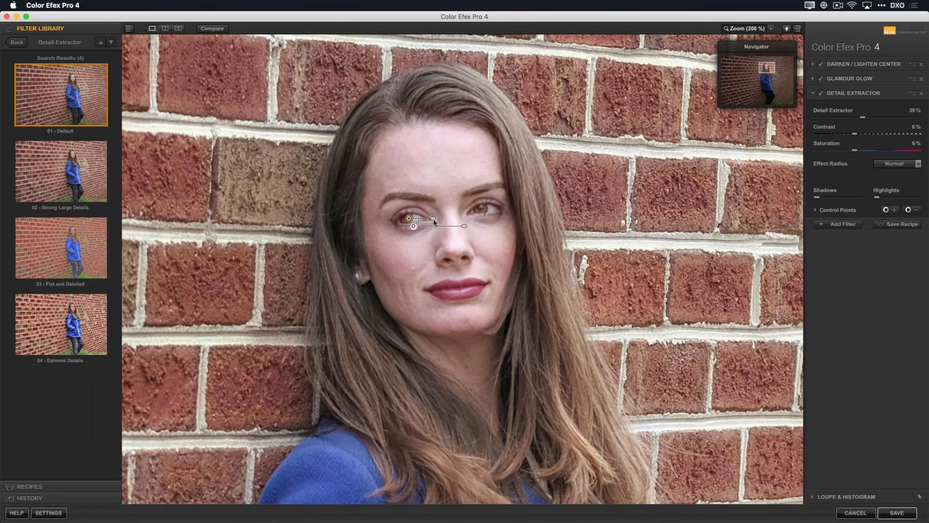
{"action": "mouse_move", "coordinate": [433, 221]}
{"action": "left_mouse_down"}
{"action": "mouse_move", "coordinate": [459, 221]}
{"action": "mouse_move", "coordinate": [426, 221]}
{"action": "left_mouse_up"}
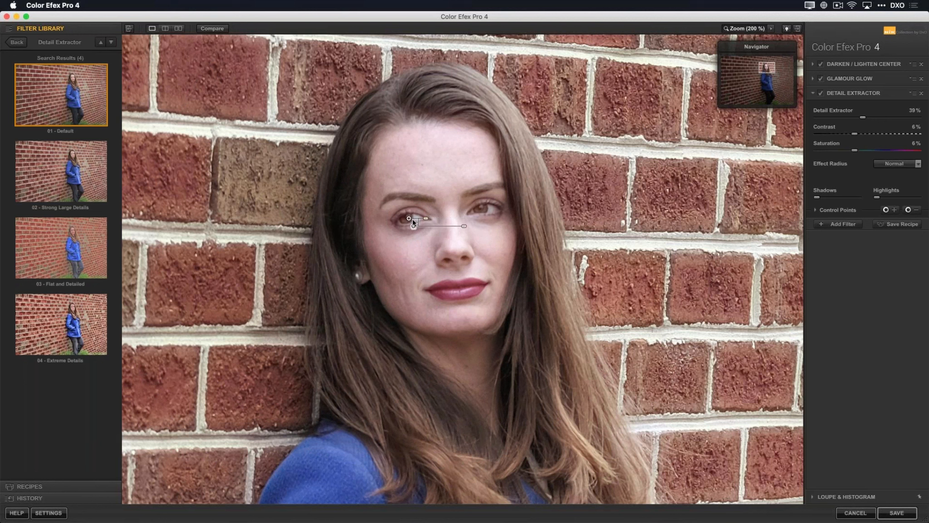
{"action": "left_click_drag", "start_coordinate": [409, 219], "coordinate": [482, 210]}
- Using the mask view, add 20% negative control points on the hair on both sides of the face and just below the nose
{"action": "left_click", "coordinate": [815, 210]}
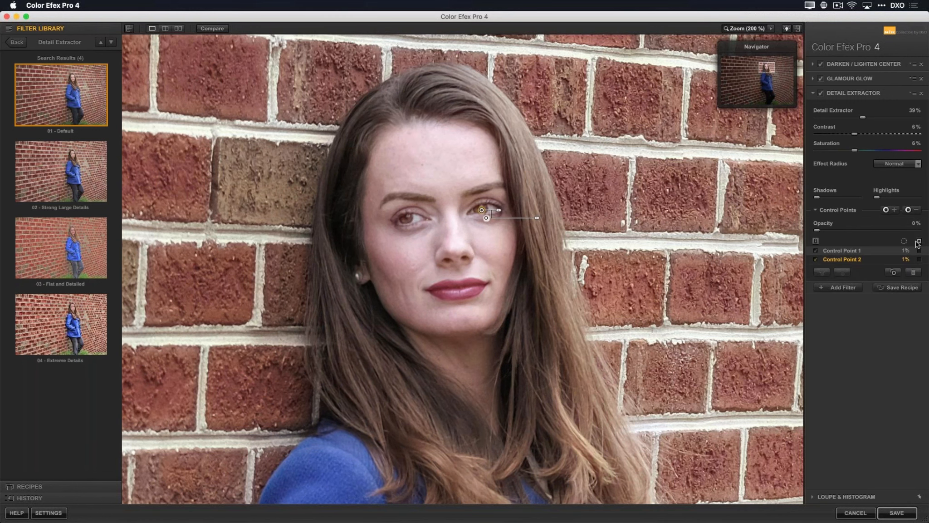
{"action": "left_click", "coordinate": [920, 260]}
{"action": "left_click", "coordinate": [920, 251]}
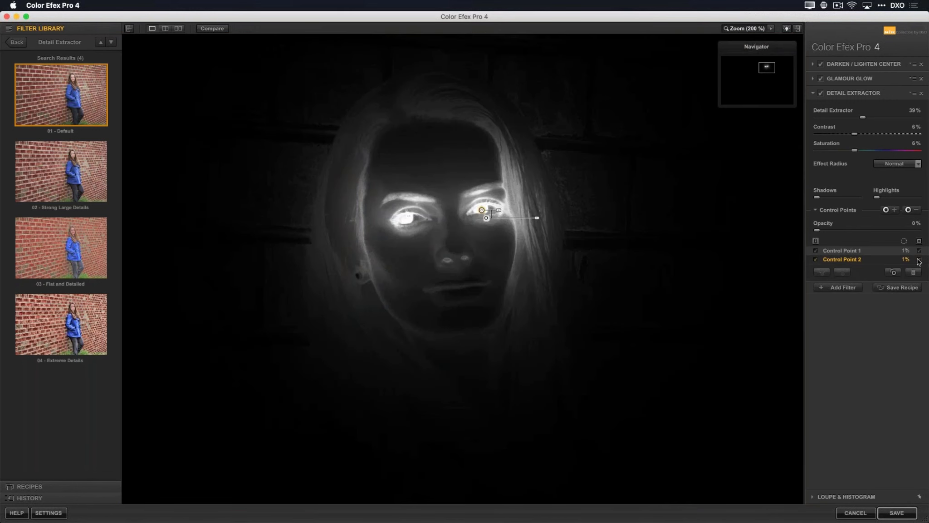
{"action": "left_click", "coordinate": [885, 210]}
{"action": "left_click", "coordinate": [519, 164]}
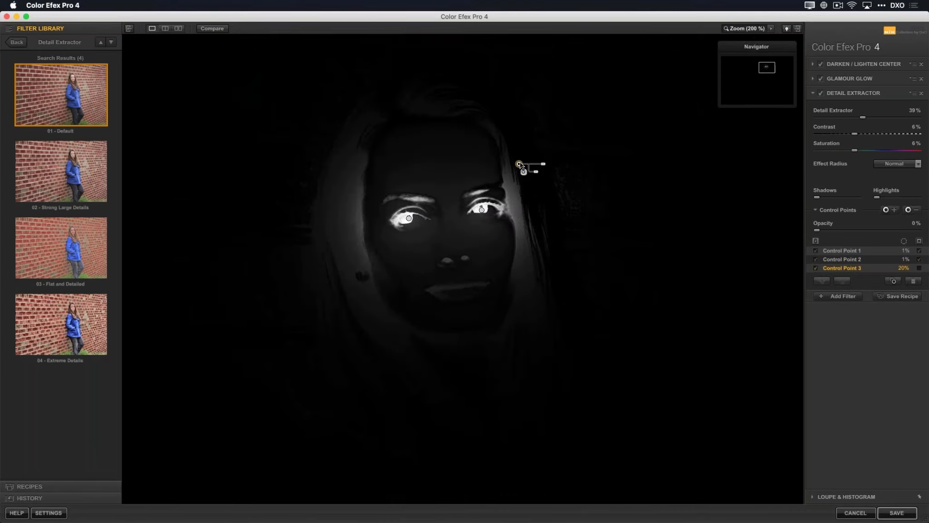
{"action": "left_click_drag", "start_coordinate": [518, 162], "coordinate": [356, 186]}
{"action": "left_click_drag", "start_coordinate": [518, 165], "coordinate": [465, 267]}
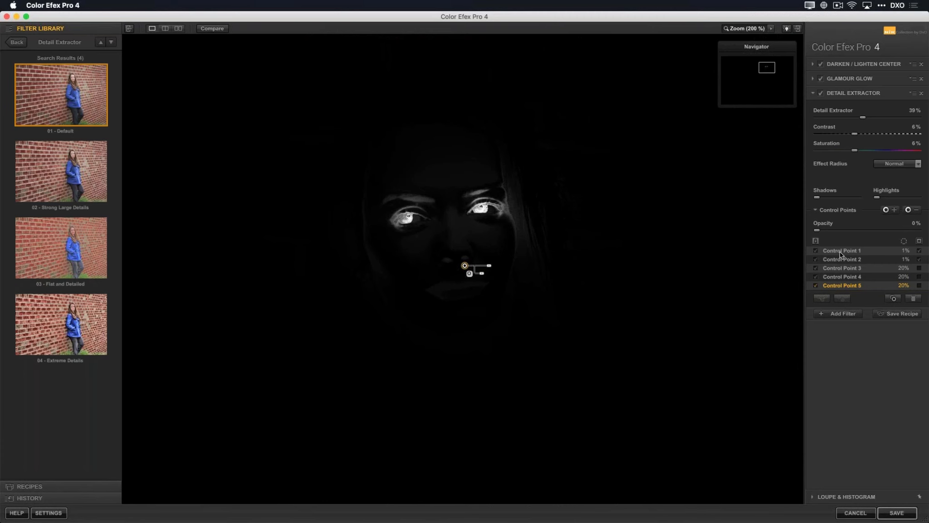
{"action": "left_click", "coordinate": [919, 241]}
{"action": "left_click", "coordinate": [920, 241]}
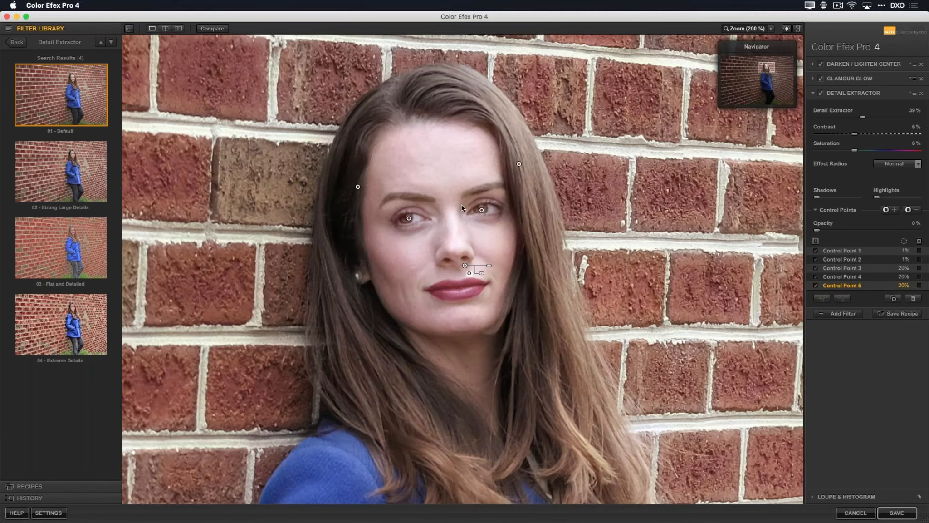
- Review the Glamour Glow and Darken / Lighten Center settings, and compare the whole edited portrait with the original image
{"action": "left_click", "coordinate": [751, 30]}
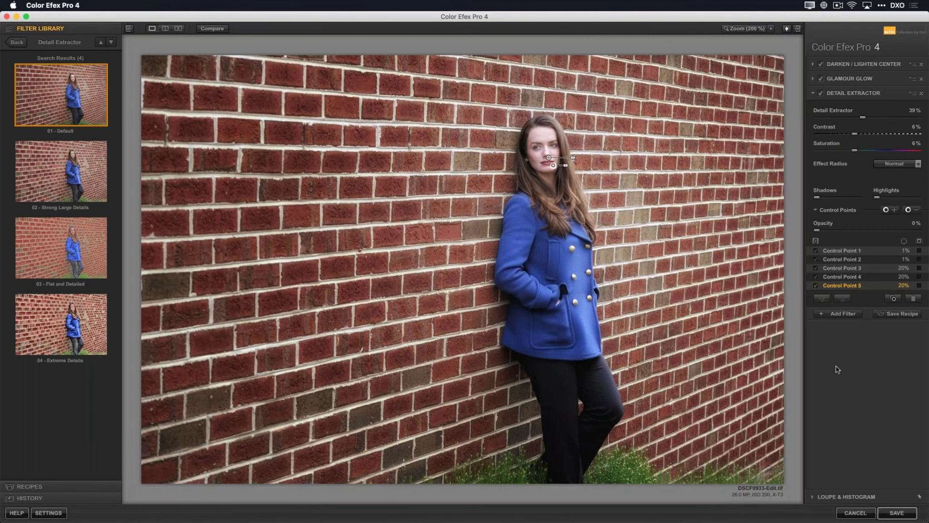
{"action": "left_click", "coordinate": [855, 80]}
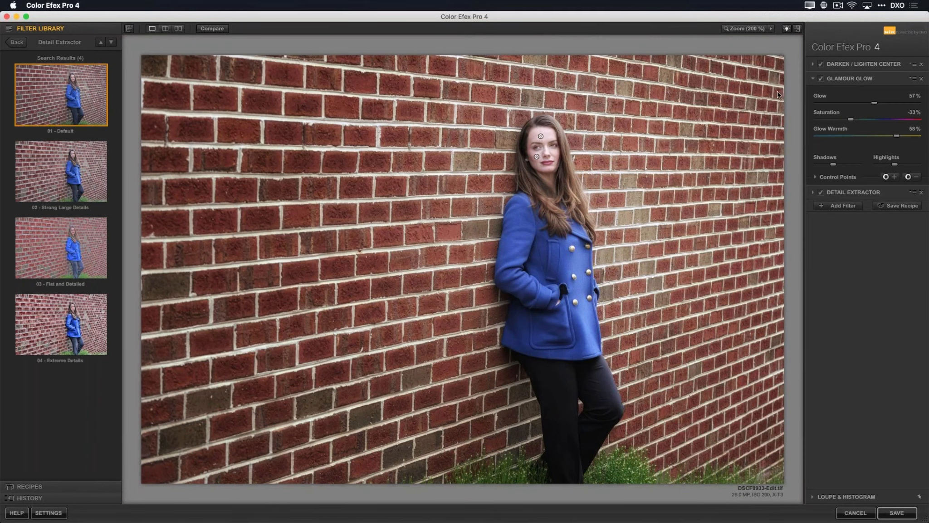
{"action": "left_click", "coordinate": [847, 68]}
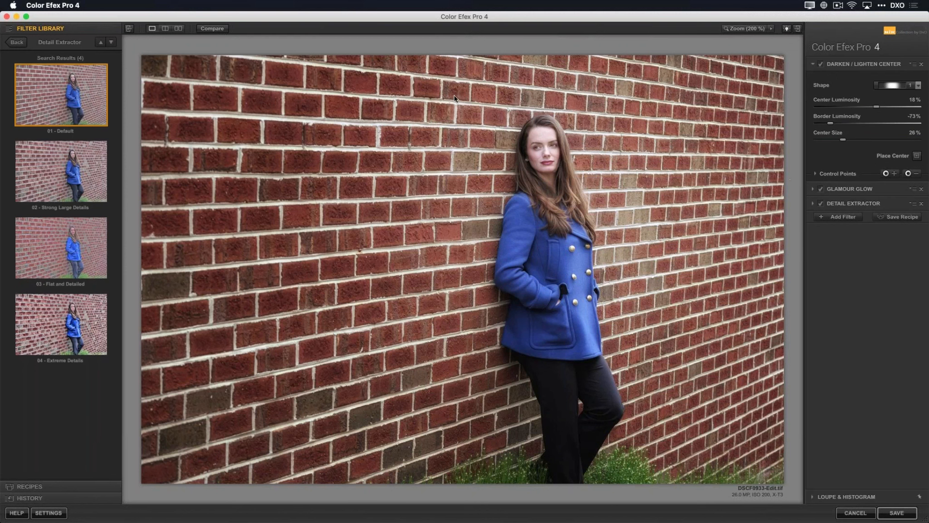
{"action": "left_click", "coordinate": [213, 29]}
{"action": "left_click", "coordinate": [213, 28]}
{"action": "left_click", "coordinate": [213, 29]}
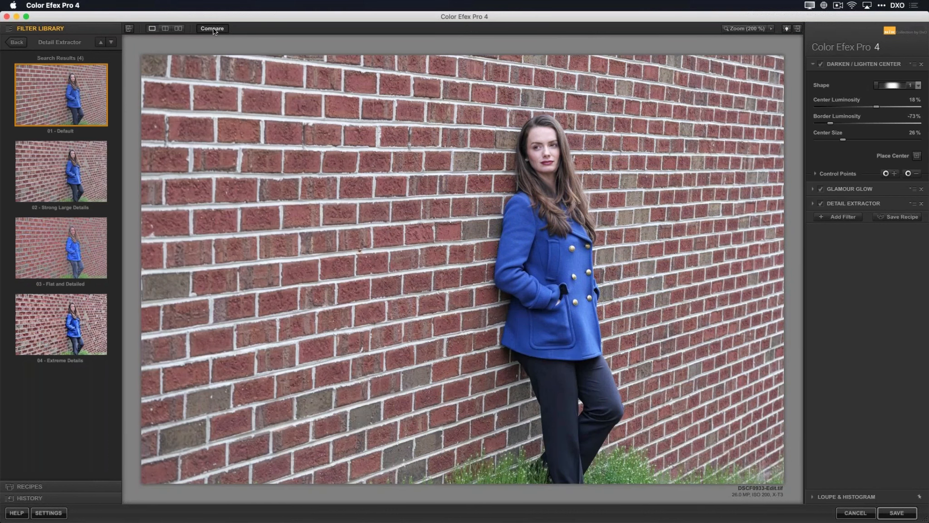
{"action": "left_click", "coordinate": [213, 29]}
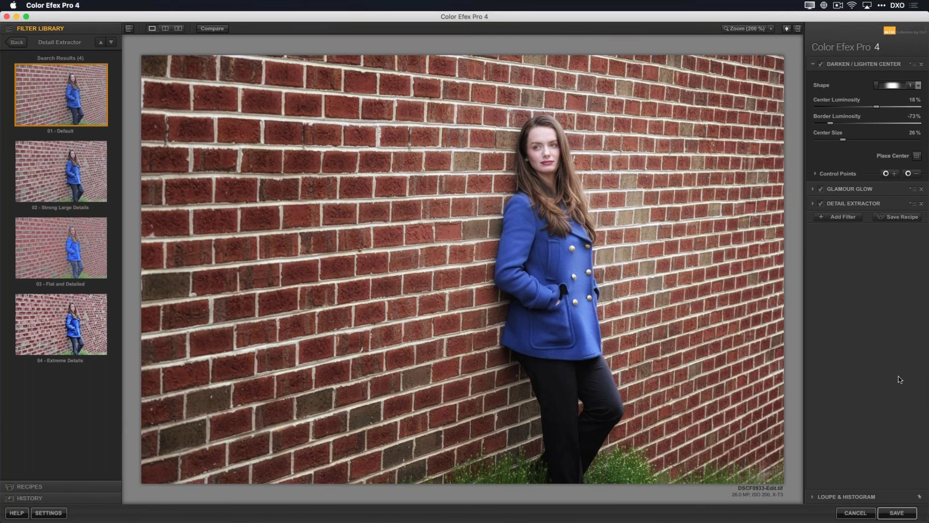
- Save the current filter stack as a custom recipe named "outdoor portrait"
{"action": "left_click", "coordinate": [901, 217]}
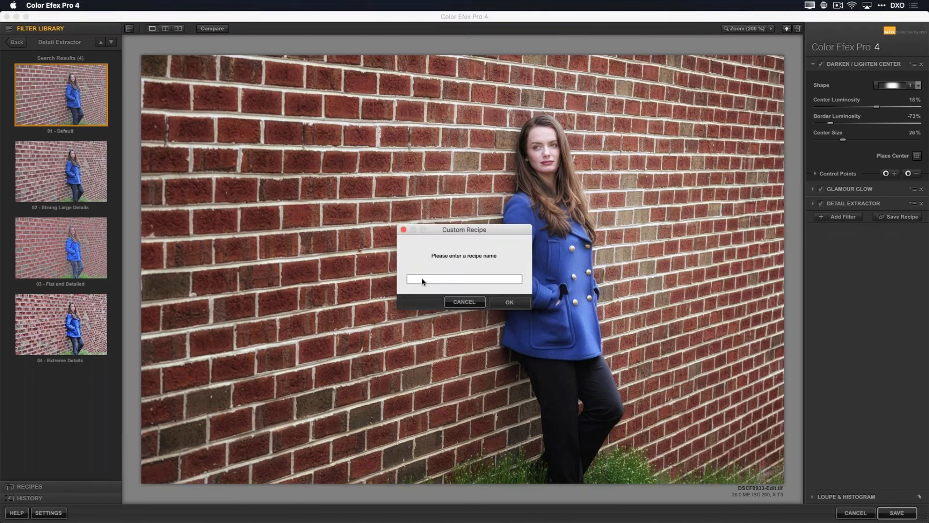
{"action": "type", "text": "outdoor portrait"}
{"action": "left_click", "coordinate": [510, 303]}
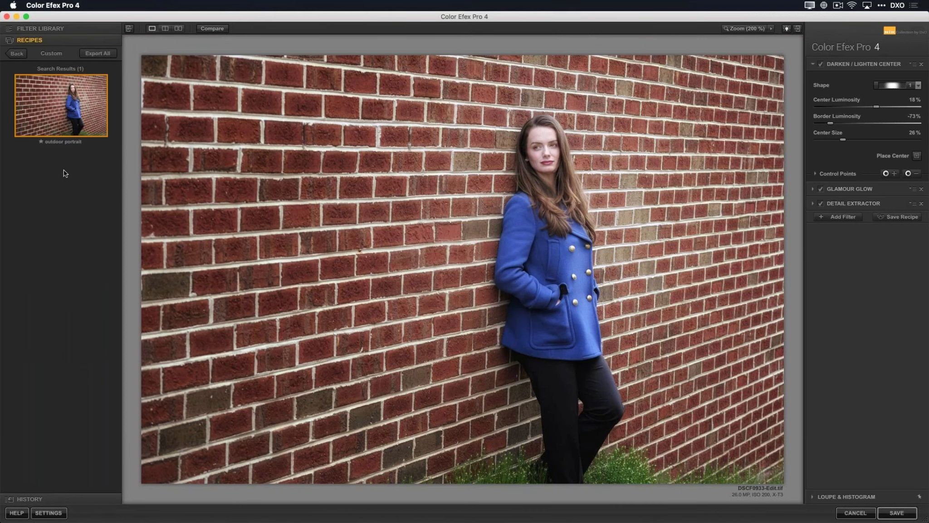
- Try the Purple Film sample recipe on the portrait, replacing all currently applied filters
{"action": "left_click", "coordinate": [18, 54]}
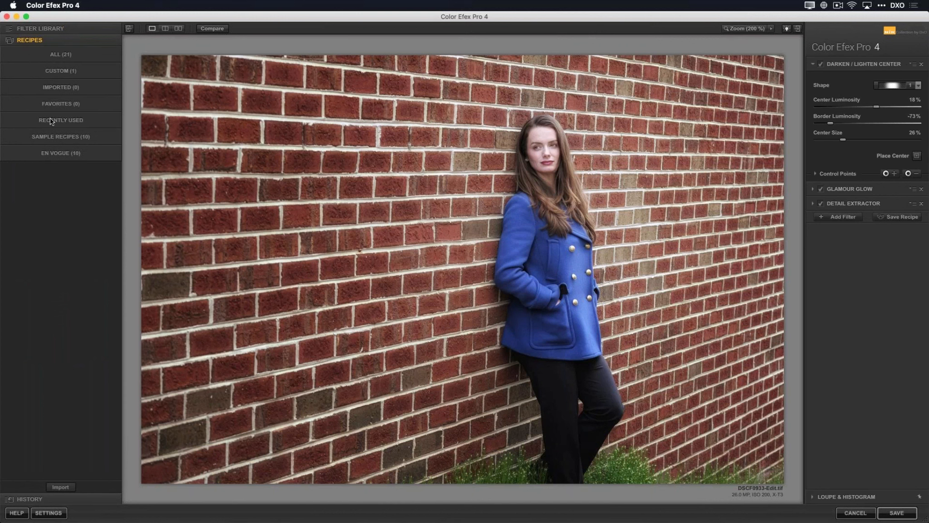
{"action": "left_click", "coordinate": [67, 137]}
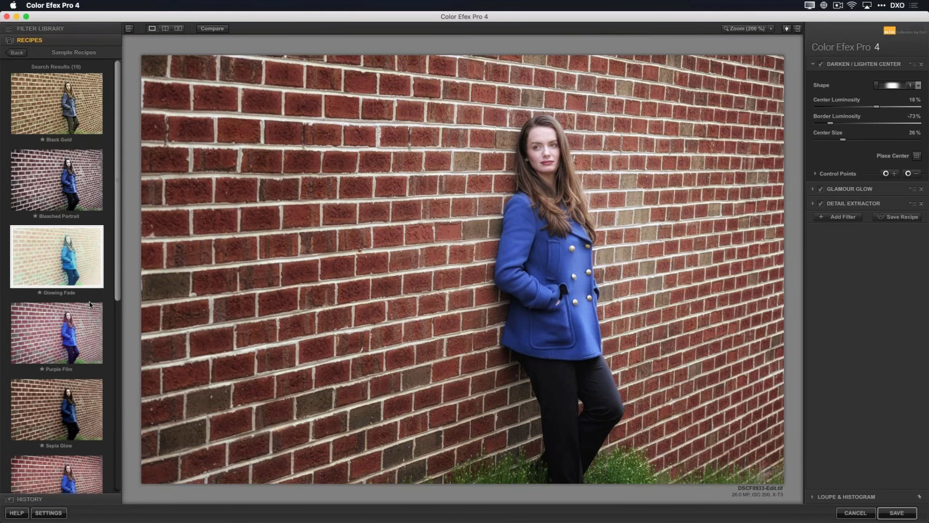
{"action": "left_click", "coordinate": [68, 340]}
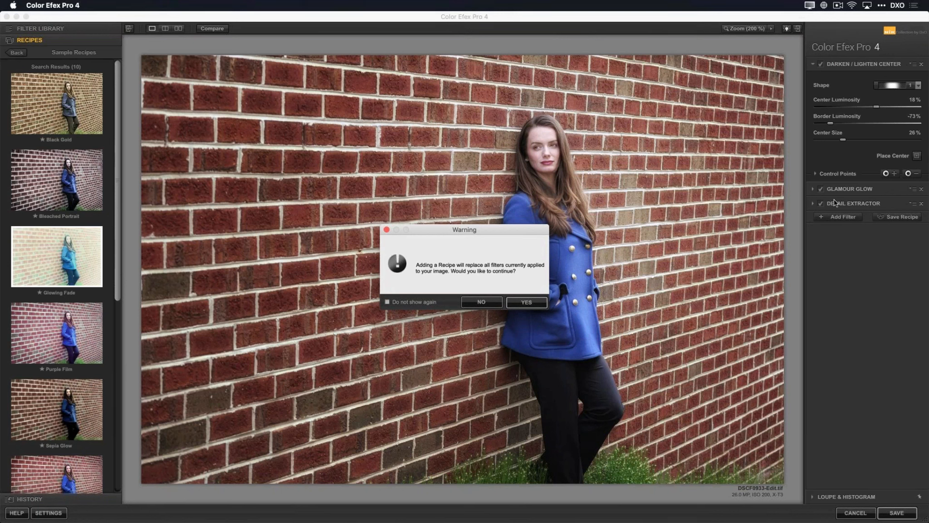
{"action": "left_click", "coordinate": [527, 302]}
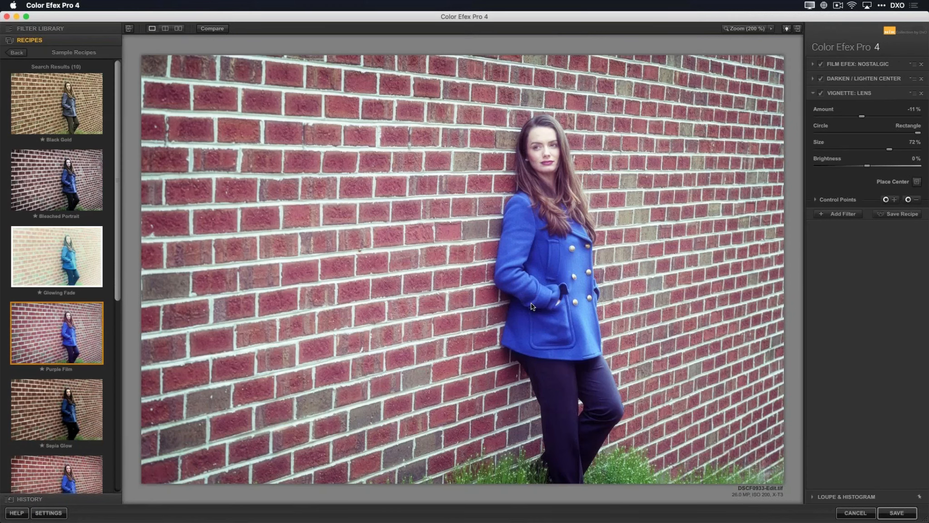
- Try the Bleached Portrait sample recipe and set its Bleach Bypass brightness to -12%
{"action": "left_click", "coordinate": [77, 182]}
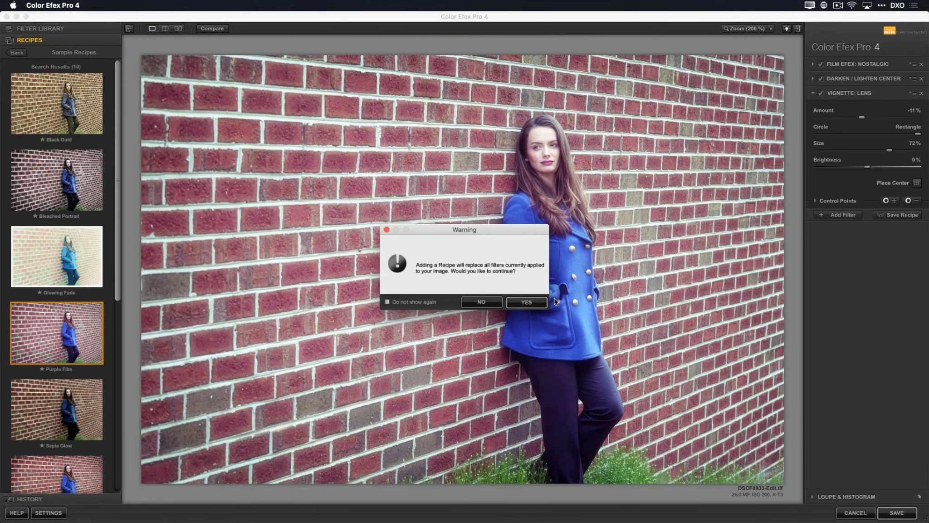
{"action": "left_click", "coordinate": [532, 303]}
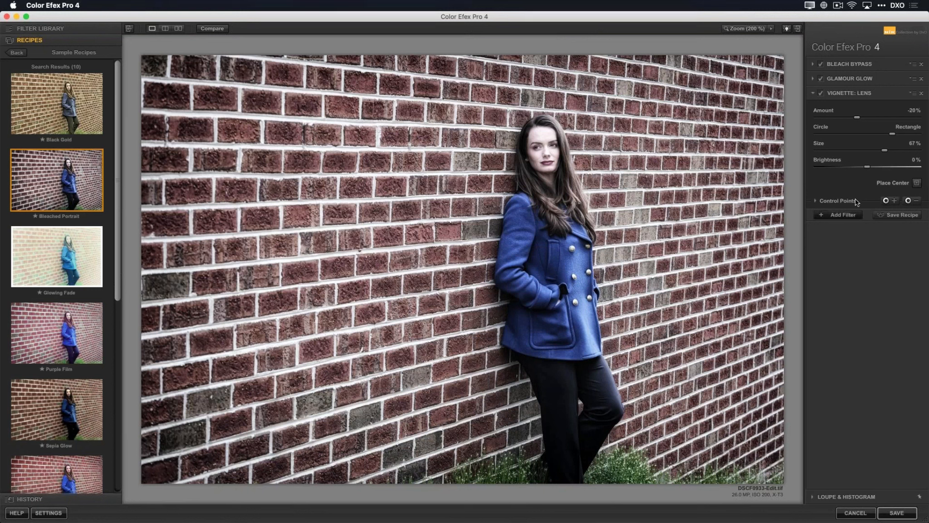
{"action": "left_click", "coordinate": [858, 65]}
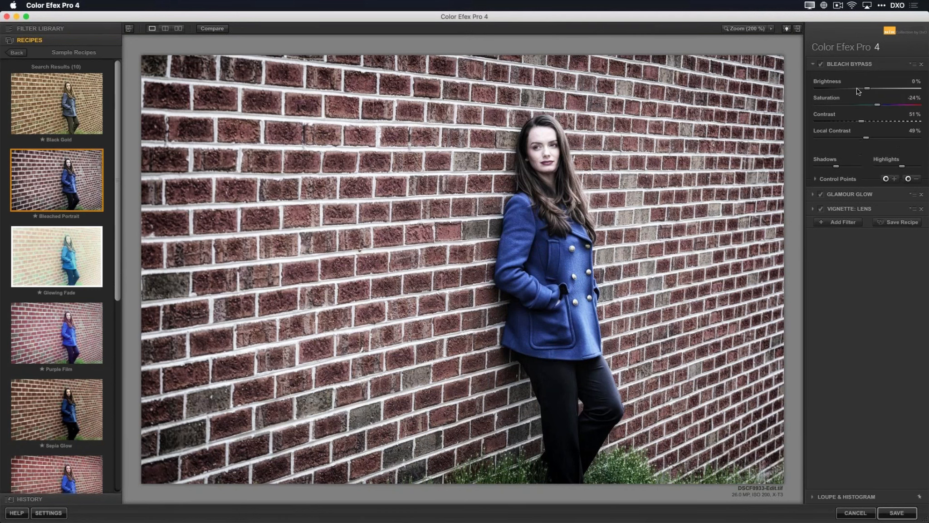
{"action": "left_click_drag", "start_coordinate": [852, 91], "coordinate": [857, 90]}
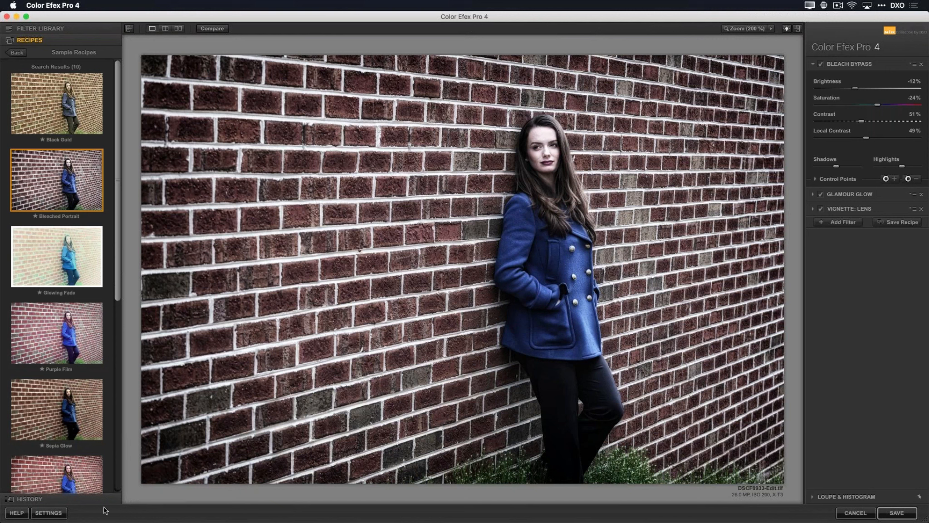
- Revert the edit history to the last Duplicate Control Point 3 state before the recipes, and save the image back to Lightroom
{"action": "left_click", "coordinate": [30, 501]}
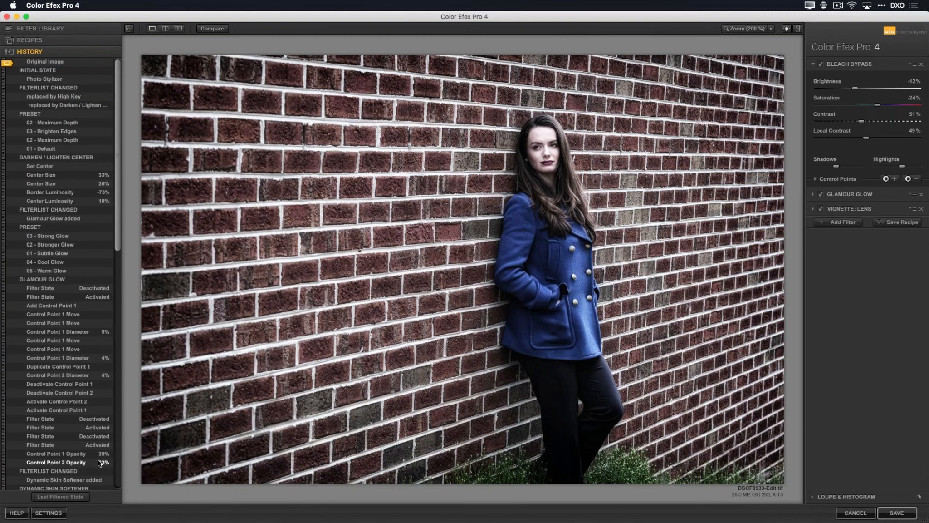
{"action": "scroll", "coordinate": [118, 480], "scroll_direction": "down", "scroll_amount": 15}
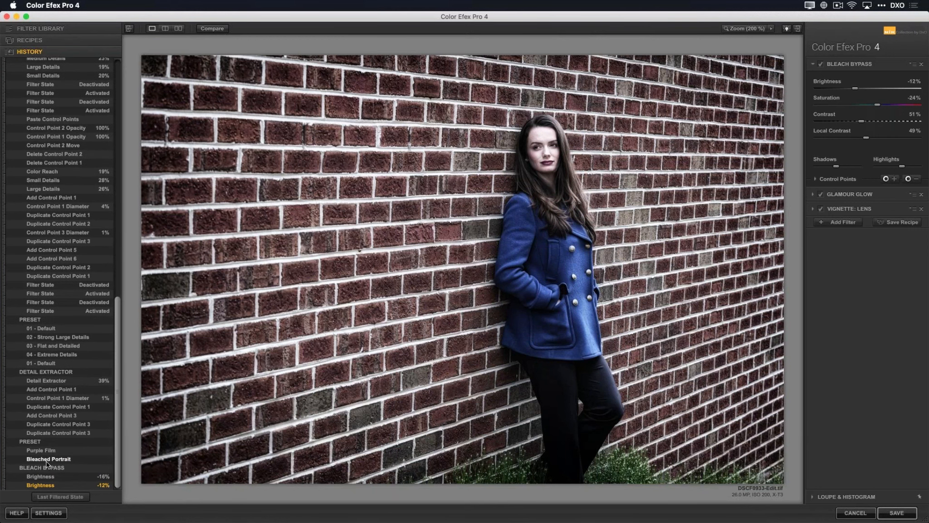
{"action": "left_click", "coordinate": [49, 434]}
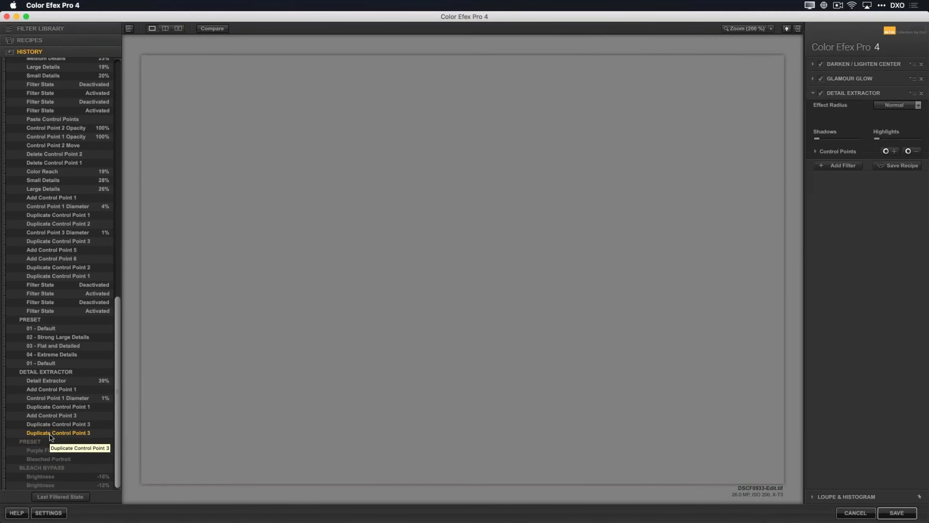
{"action": "left_click", "coordinate": [896, 514]}
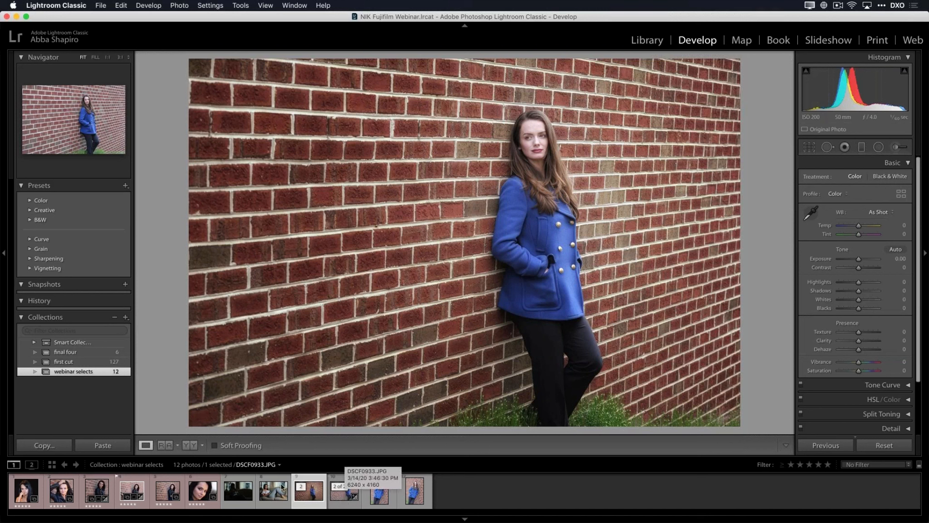
- Open the leather jacket portrait DSCF0539.RAF from the Lightroom Library in Adobe Photoshop 2020, and fit it to a full-screen view
{"action": "left_click", "coordinate": [94, 492]}
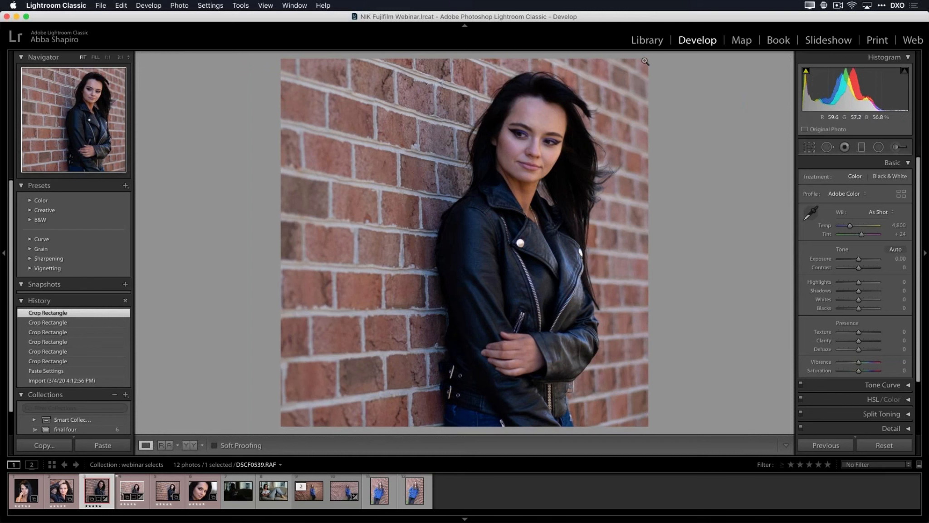
{"action": "left_click", "coordinate": [644, 43]}
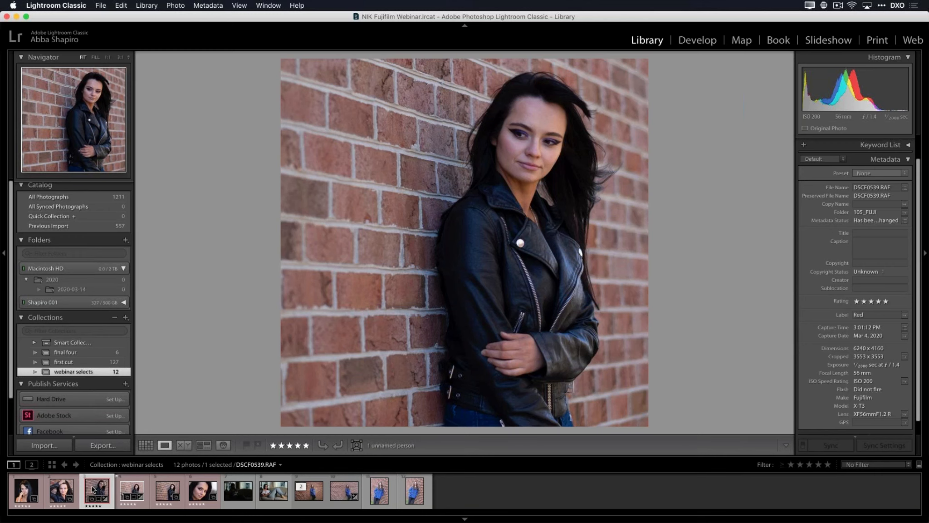
{"action": "left_click_drag", "start_coordinate": [93, 489], "coordinate": [356, 509]}
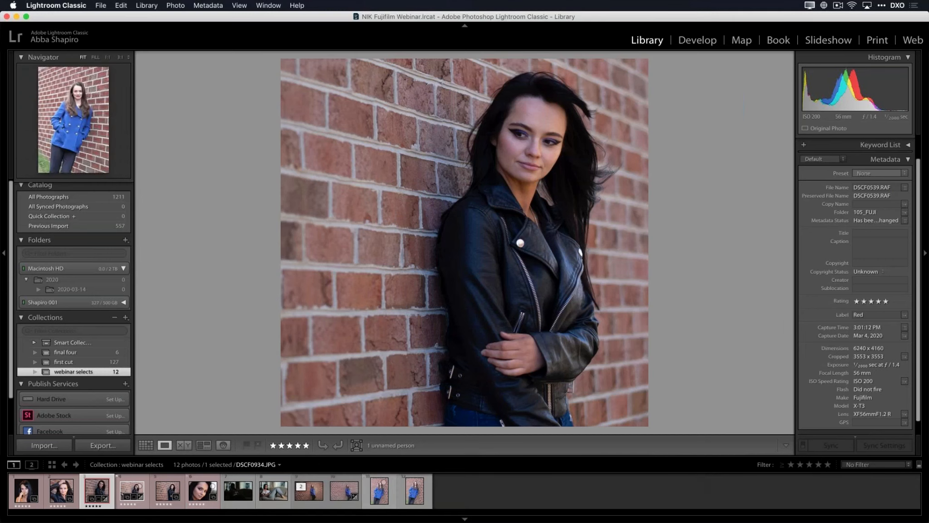
{"action": "right_click", "coordinate": [95, 489]}
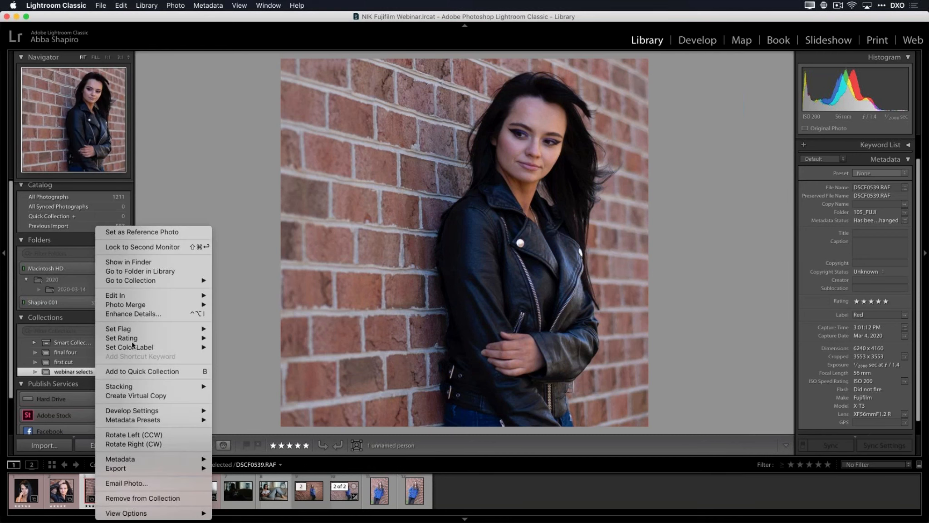
{"action": "mouse_move", "coordinate": [146, 298]}
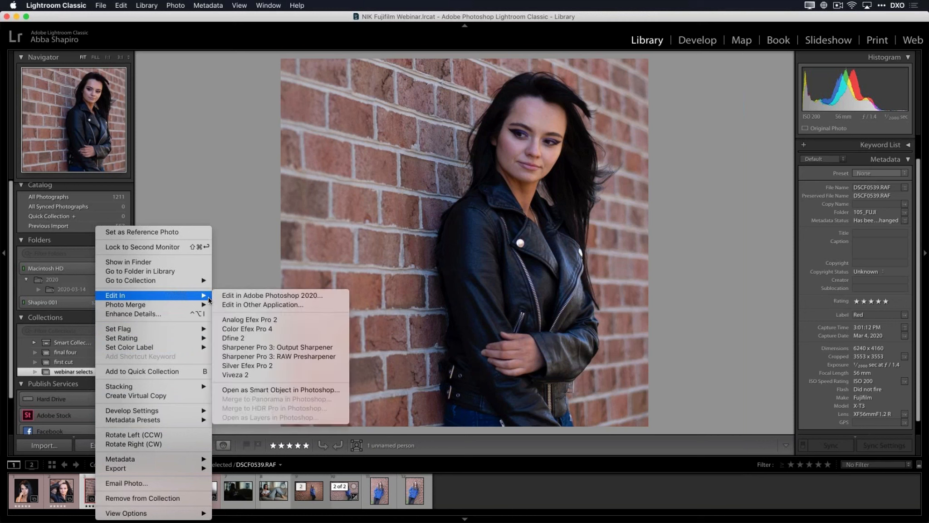
{"action": "left_click", "coordinate": [246, 296]}
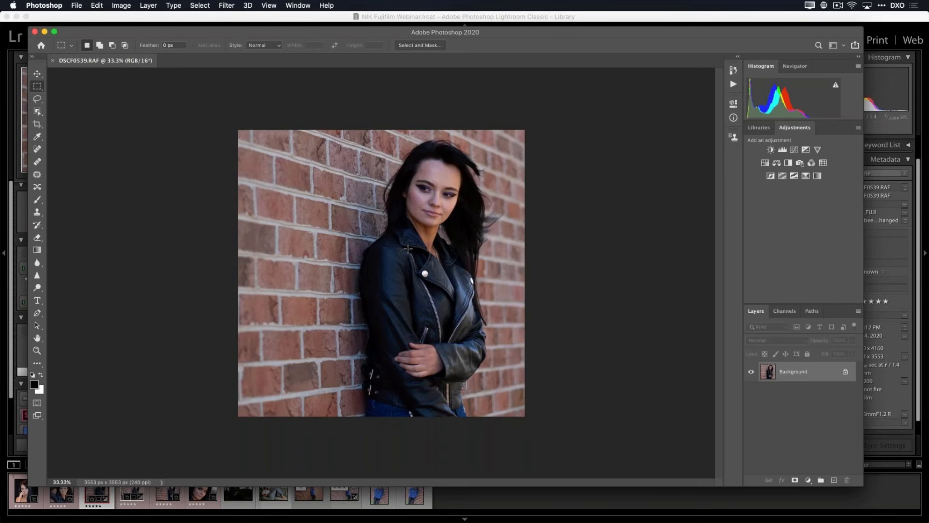
{"action": "key", "text": "f"}
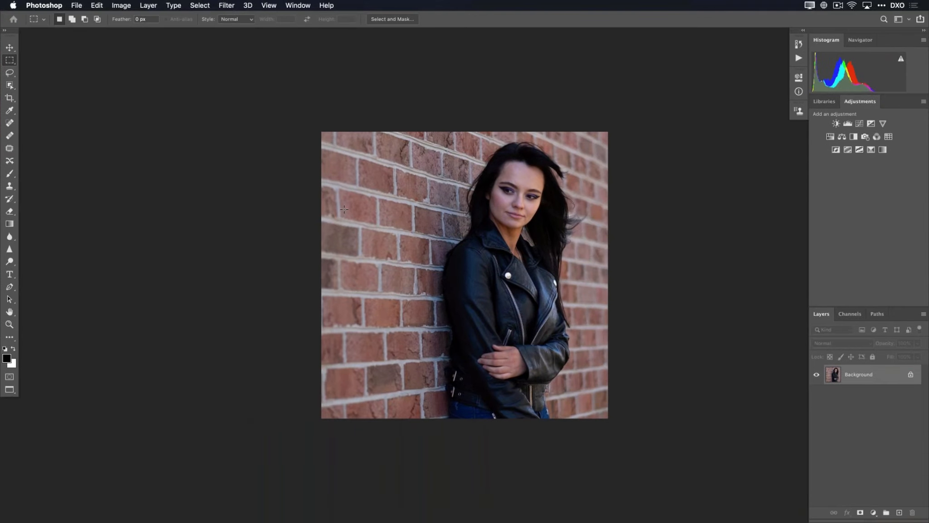
{"action": "key", "text": "super+0"}
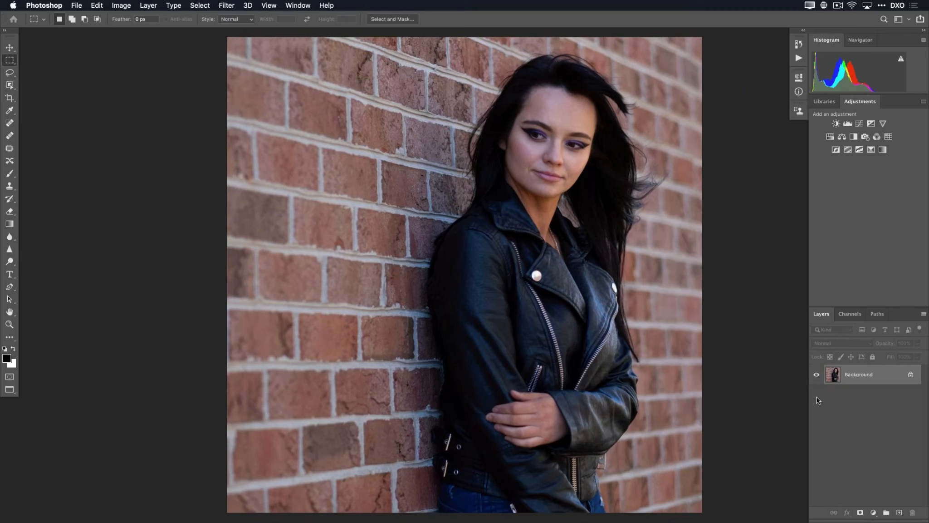
- Look over the Nik Collection filters and the Convert to Smart Object option for the Background layer without applying anything
{"action": "right_click", "coordinate": [873, 378]}
{"action": "key", "text": "Escape"}
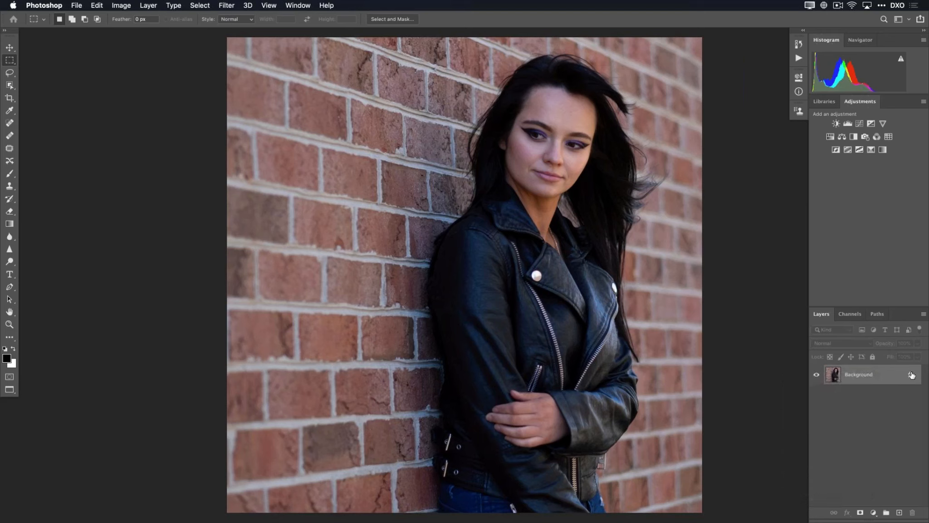
{"action": "left_click", "coordinate": [226, 6]}
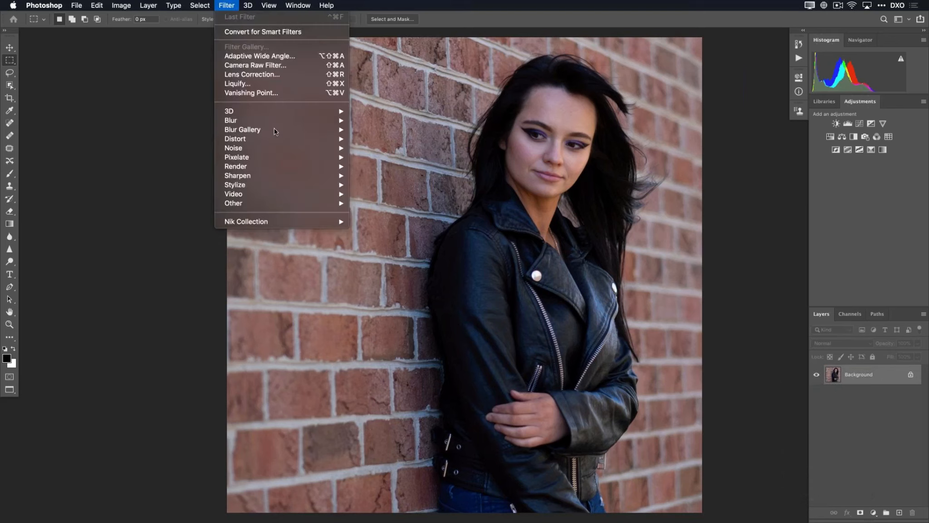
{"action": "mouse_move", "coordinate": [282, 179]}
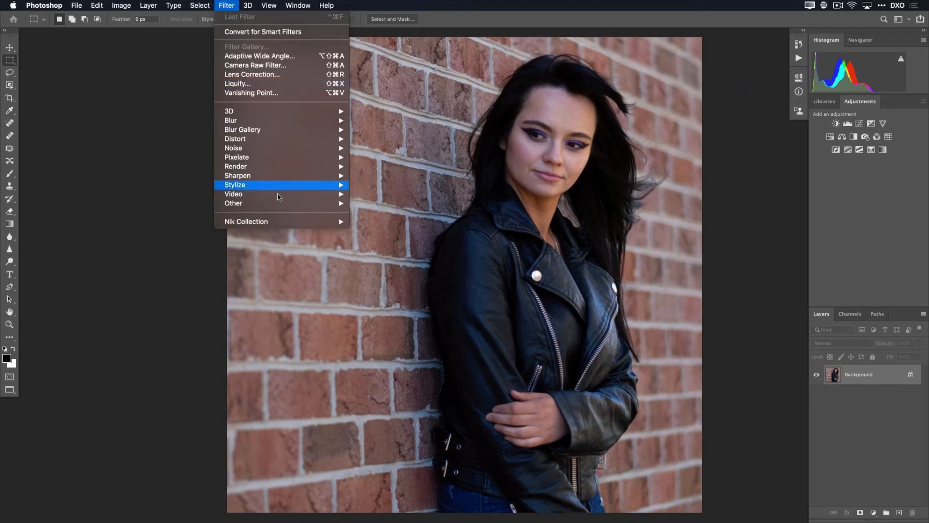
{"action": "mouse_move", "coordinate": [277, 198]}
{"action": "mouse_move", "coordinate": [277, 221]}
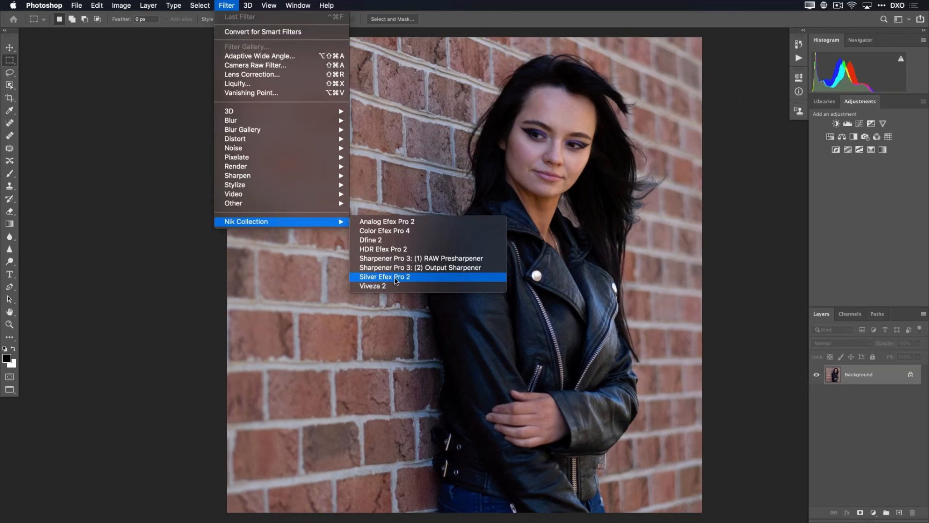
{"action": "left_click", "coordinate": [857, 405]}
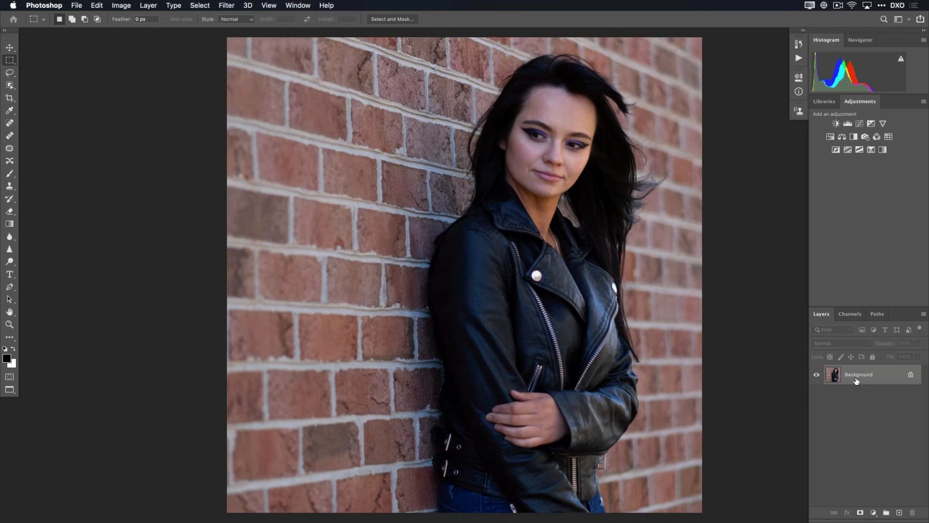
{"action": "right_click", "coordinate": [857, 380]}
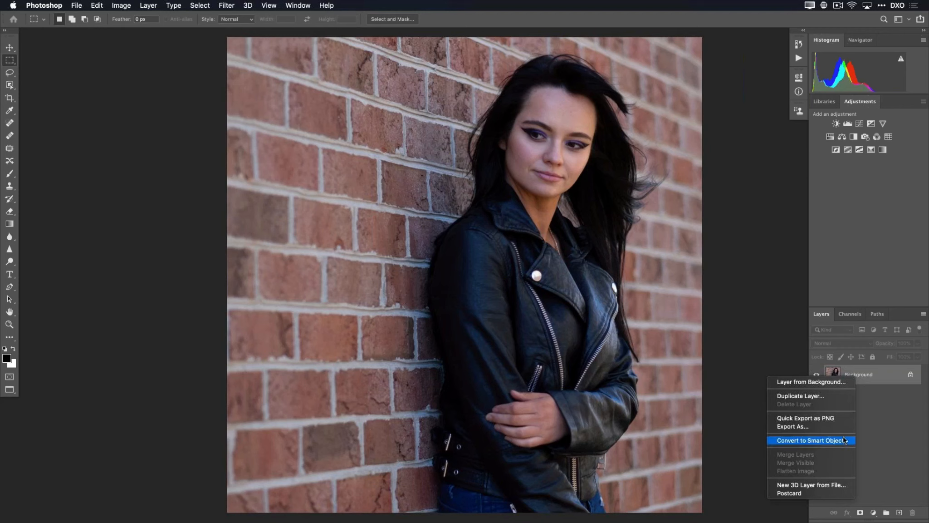
{"action": "left_click", "coordinate": [868, 387]}
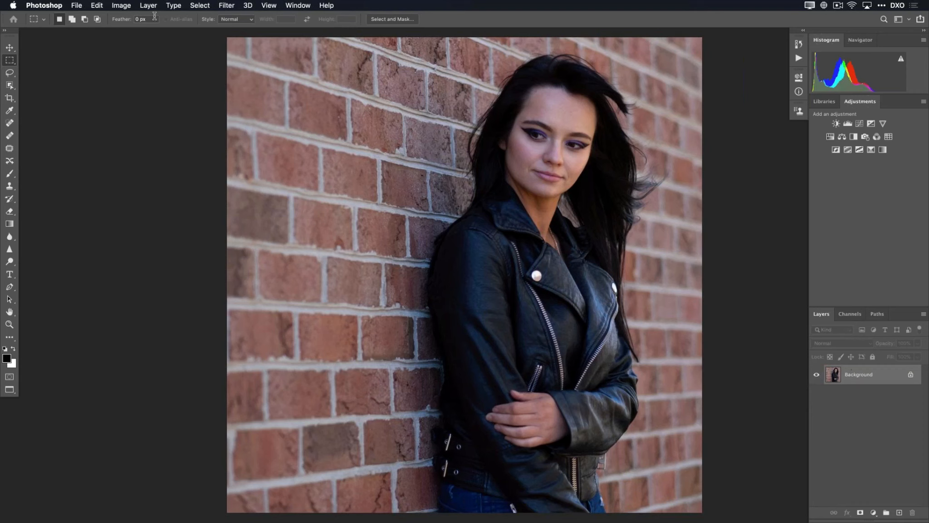
- Open the portrait in Silver Efex Pro 2 and try the vintage presets 028 Cool Tones 1 and 026 Dark Sepia, settling on 027 Soft Sepia
{"action": "left_click", "coordinate": [226, 5]}
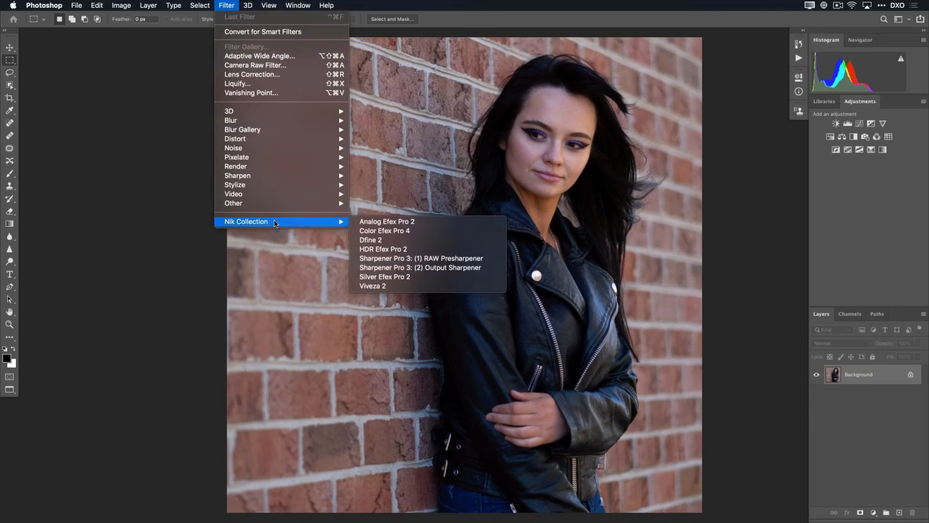
{"action": "left_click", "coordinate": [415, 277]}
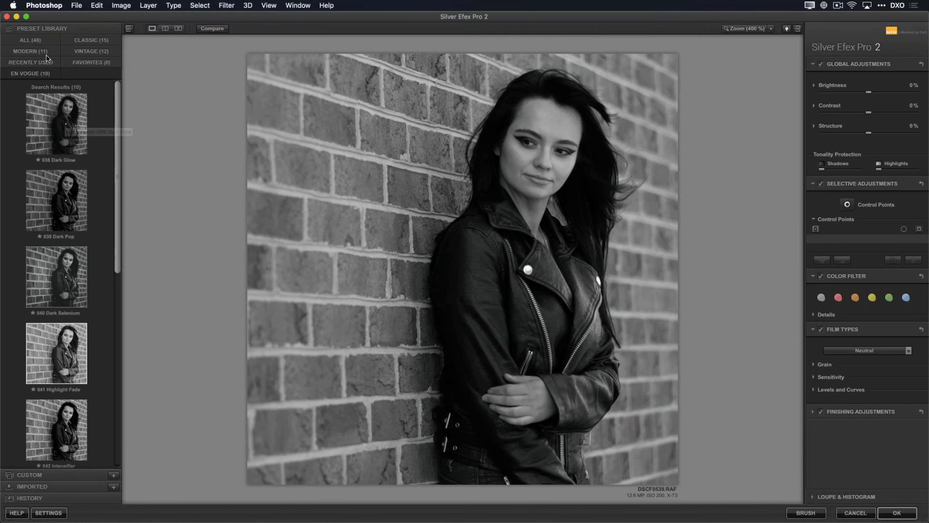
{"action": "left_click", "coordinate": [103, 51]}
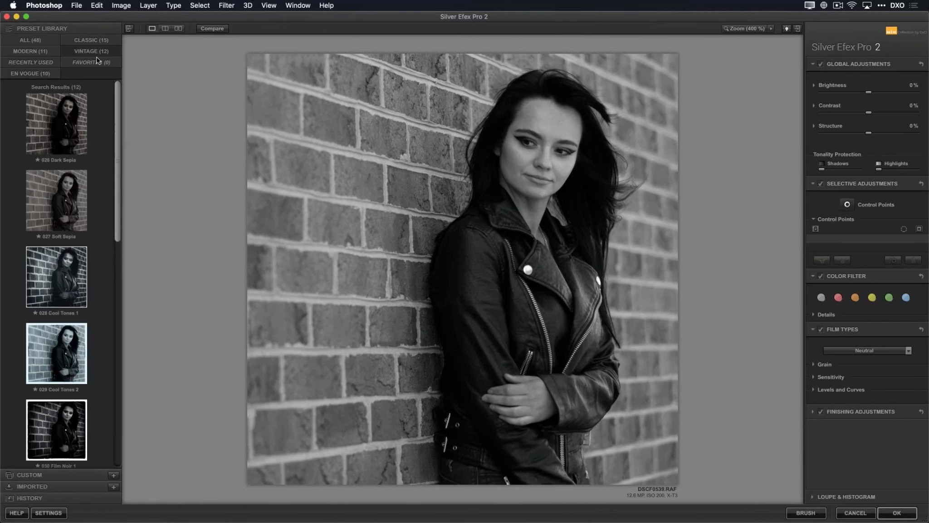
{"action": "left_click", "coordinate": [64, 275]}
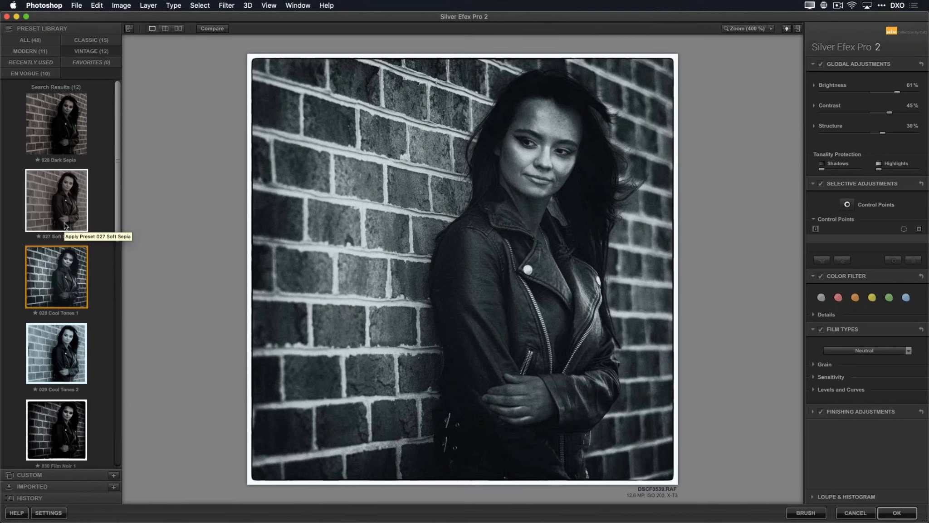
{"action": "left_click", "coordinate": [64, 226]}
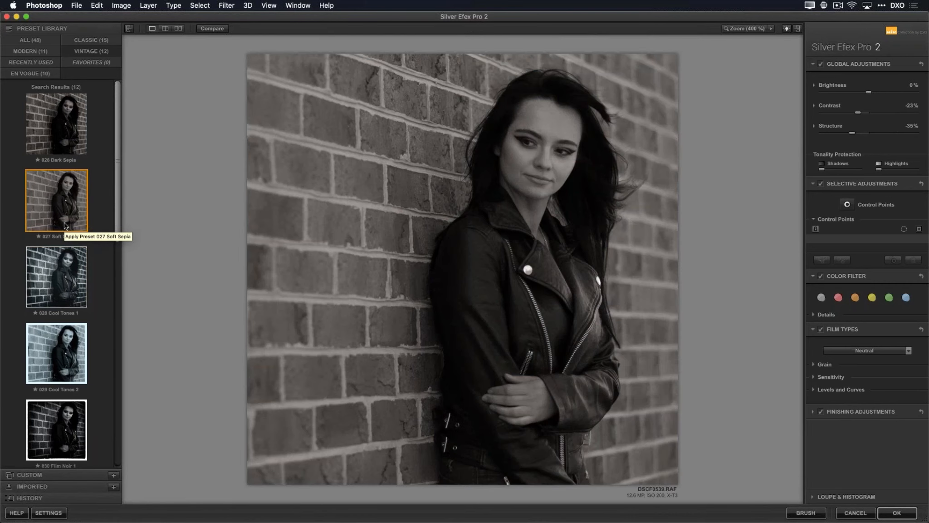
{"action": "left_click", "coordinate": [69, 136]}
{"action": "left_click", "coordinate": [72, 206]}
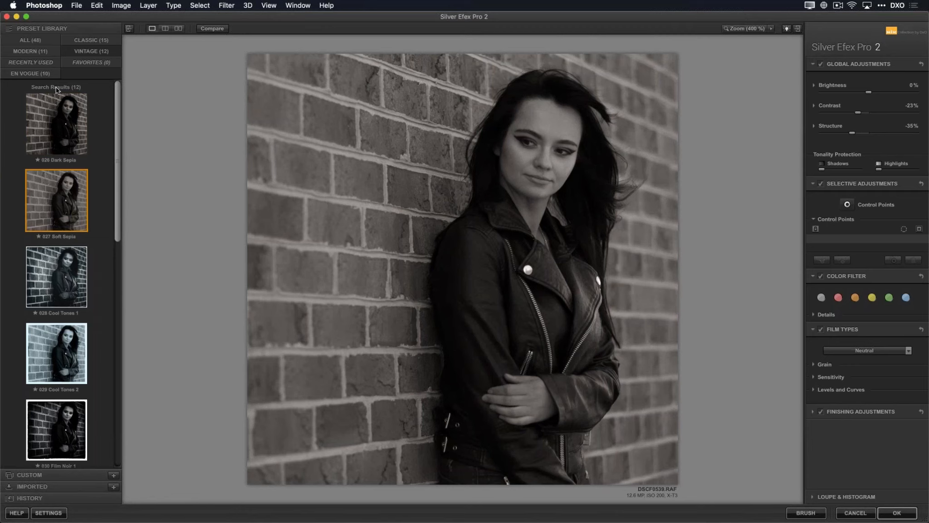
- Try the 015 Full Dynamic (harsh) preset from the complete preset library and compare it with the original image
{"action": "left_click", "coordinate": [41, 64]}
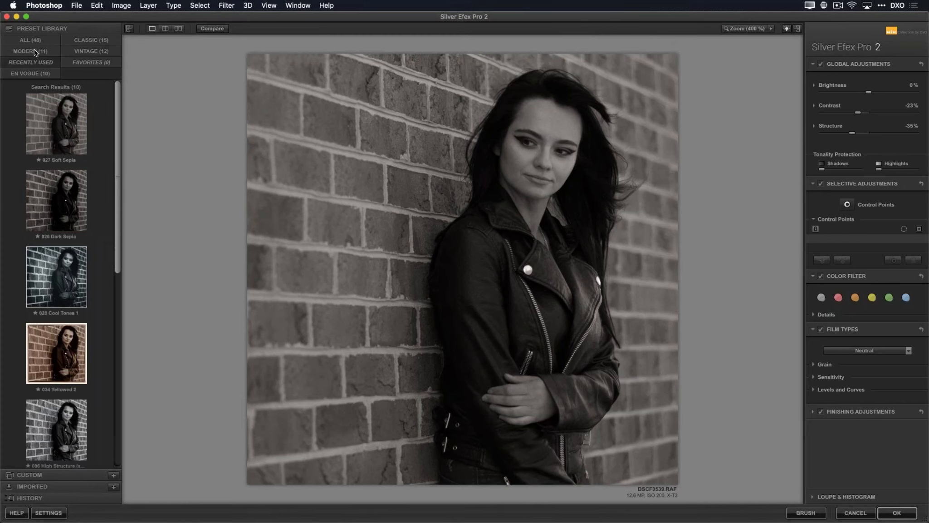
{"action": "left_click", "coordinate": [35, 42]}
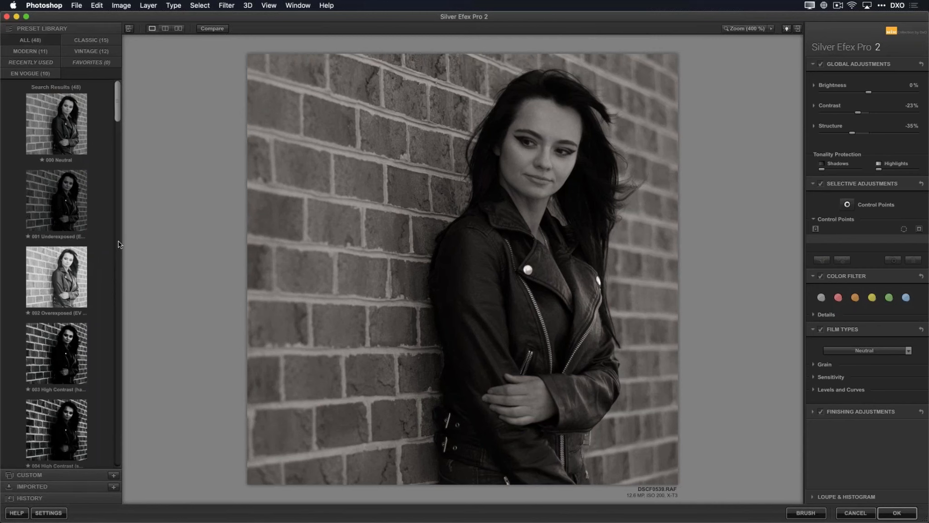
{"action": "left_click_drag", "start_coordinate": [117, 156], "coordinate": [114, 208]}
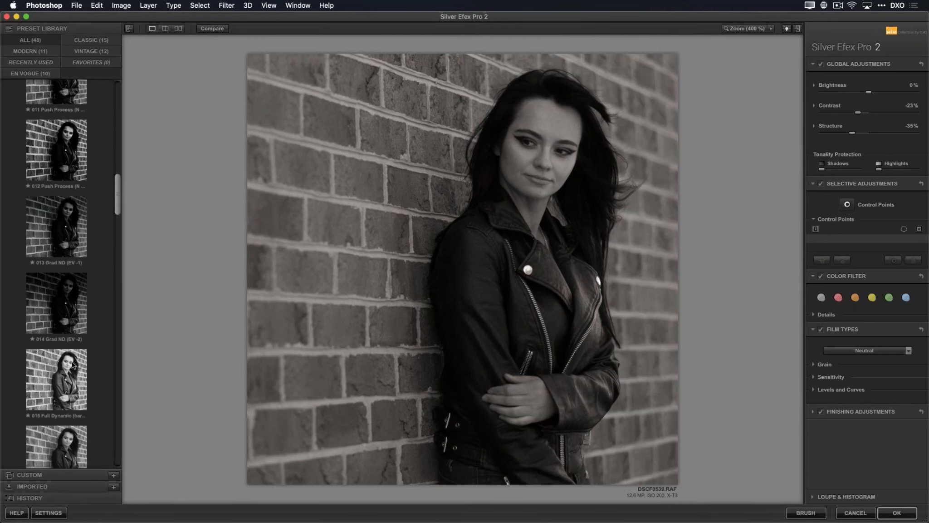
{"action": "left_click", "coordinate": [65, 375]}
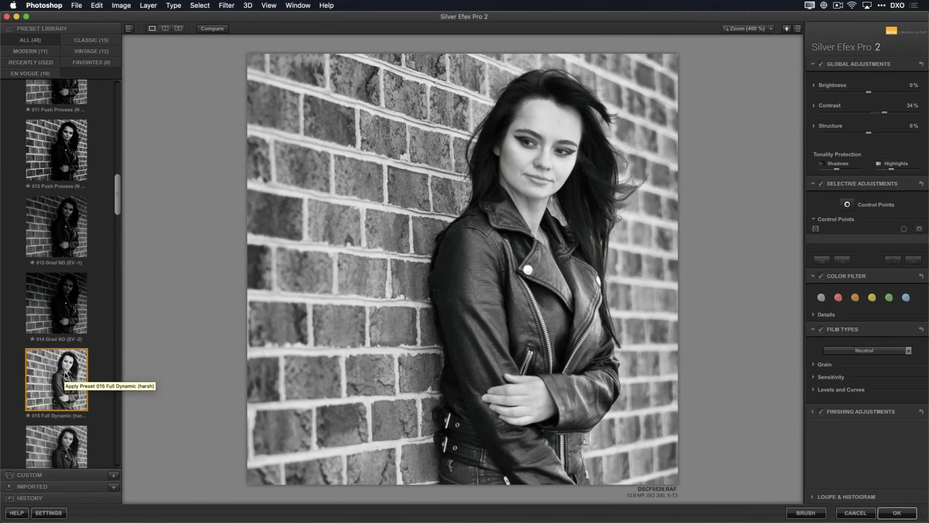
{"action": "left_click", "coordinate": [212, 30]}
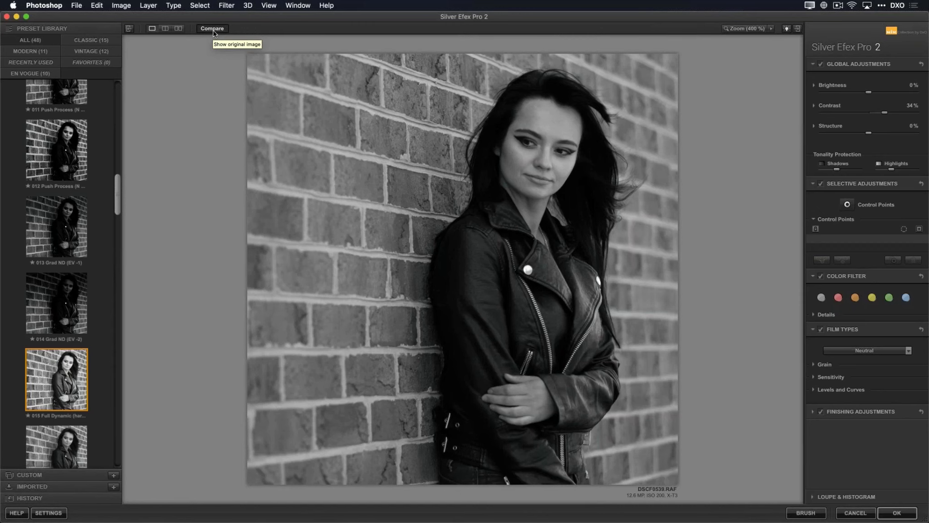
{"action": "left_click", "coordinate": [213, 30]}
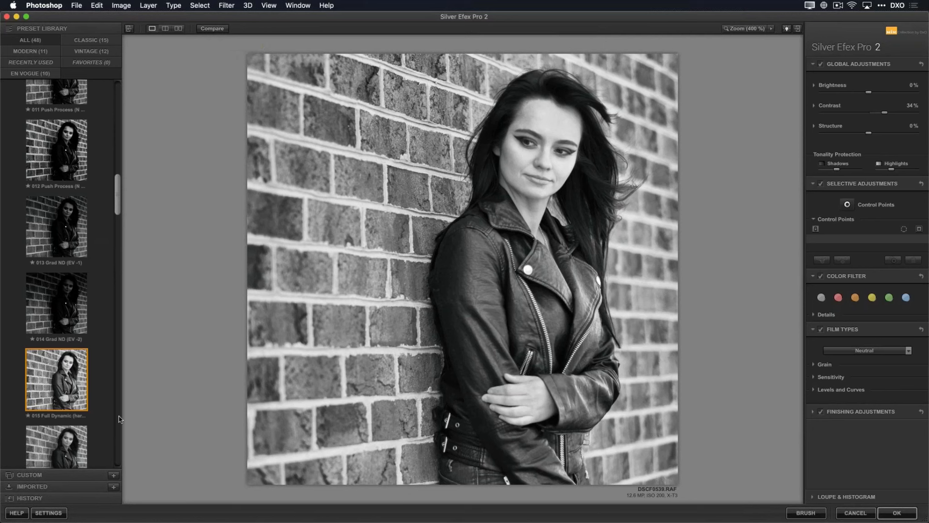
- Revert the edit history to the first 027 Soft Sepia state and show the custom presets
{"action": "left_click", "coordinate": [57, 499]}
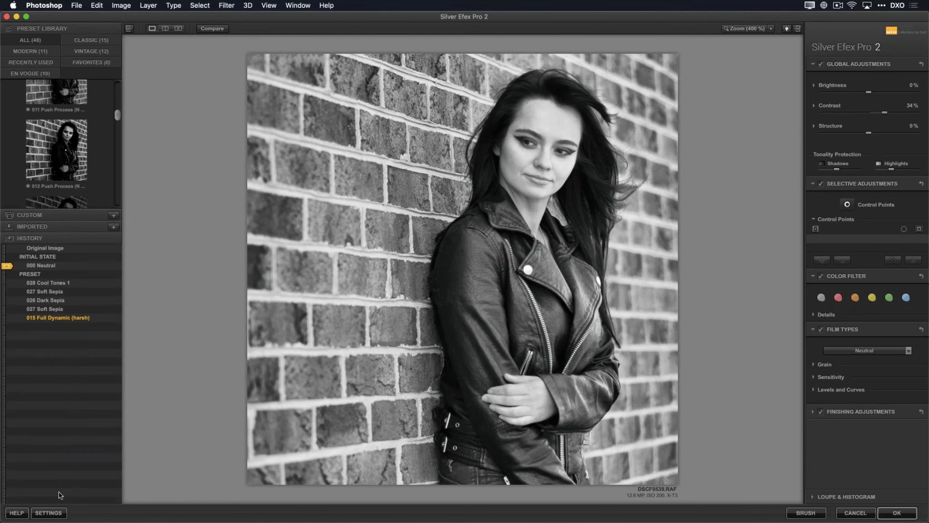
{"action": "left_click", "coordinate": [58, 117]}
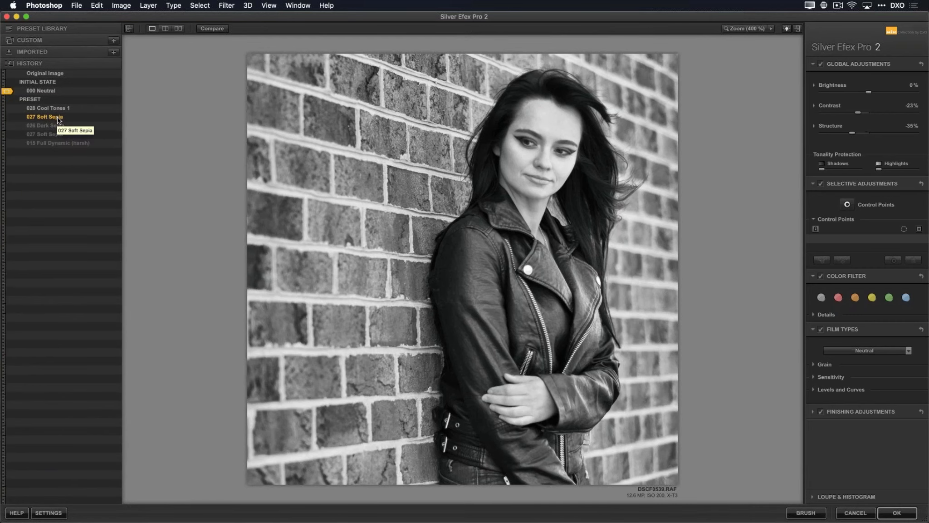
{"action": "left_click", "coordinate": [78, 40]}
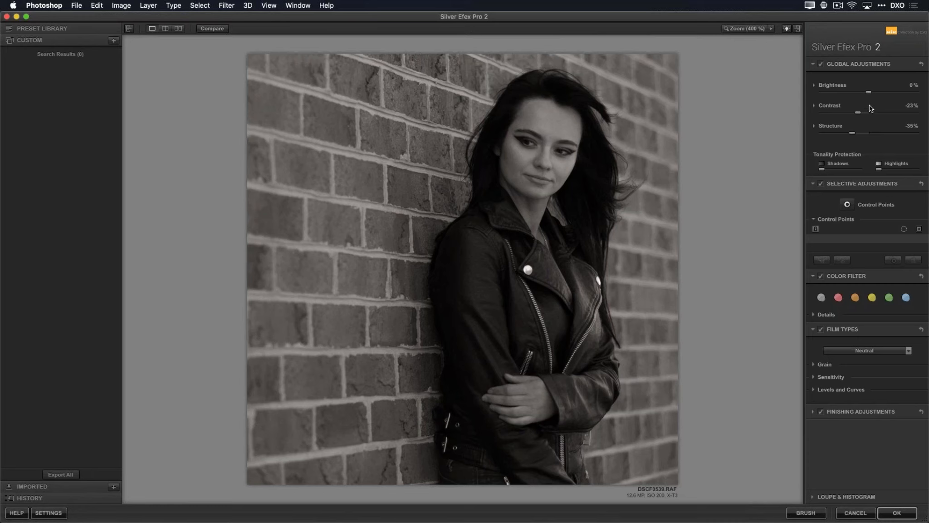
- Set the global Brightness to 11% and Structure to 22% for the sepia portrait
{"action": "left_click_drag", "start_coordinate": [869, 93], "coordinate": [875, 94]}
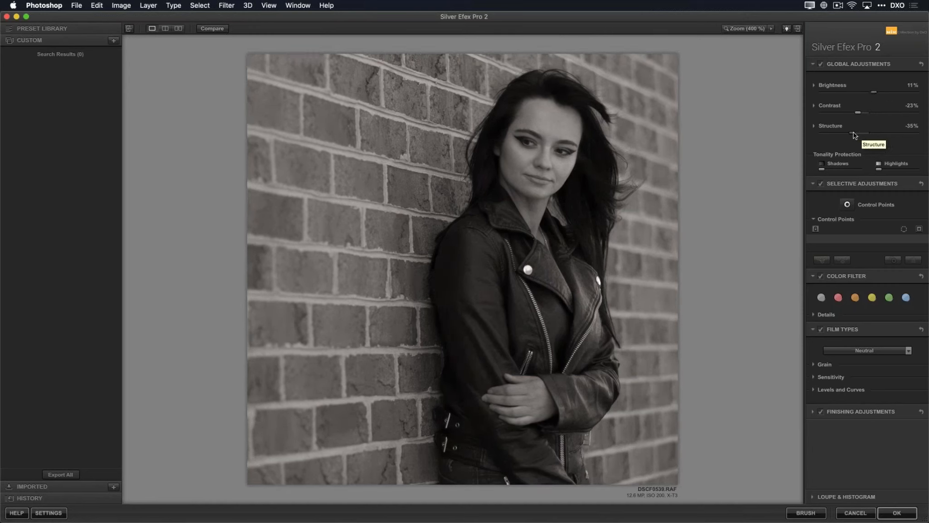
{"action": "left_click_drag", "start_coordinate": [854, 132], "coordinate": [878, 133]}
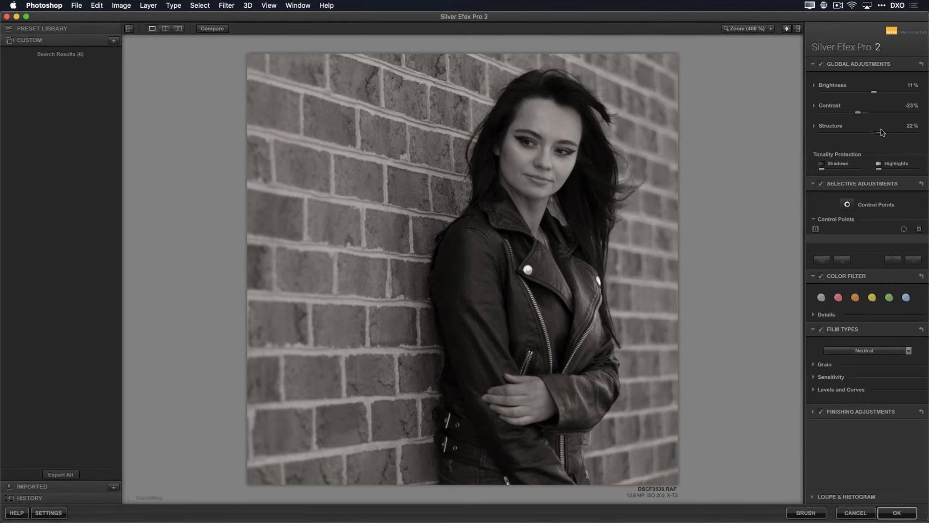